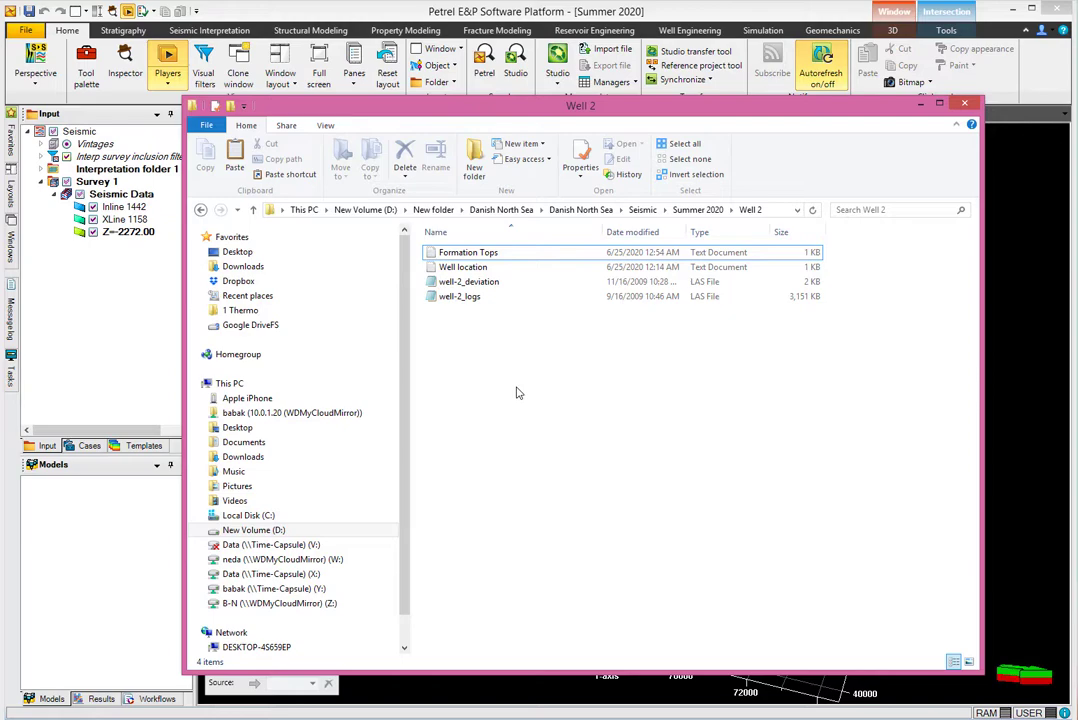
Read the Well location file: x coordinate 34812.50, KB entry, and end depth -3578.35.
{"action": "double_click", "coordinate": [455, 267]}
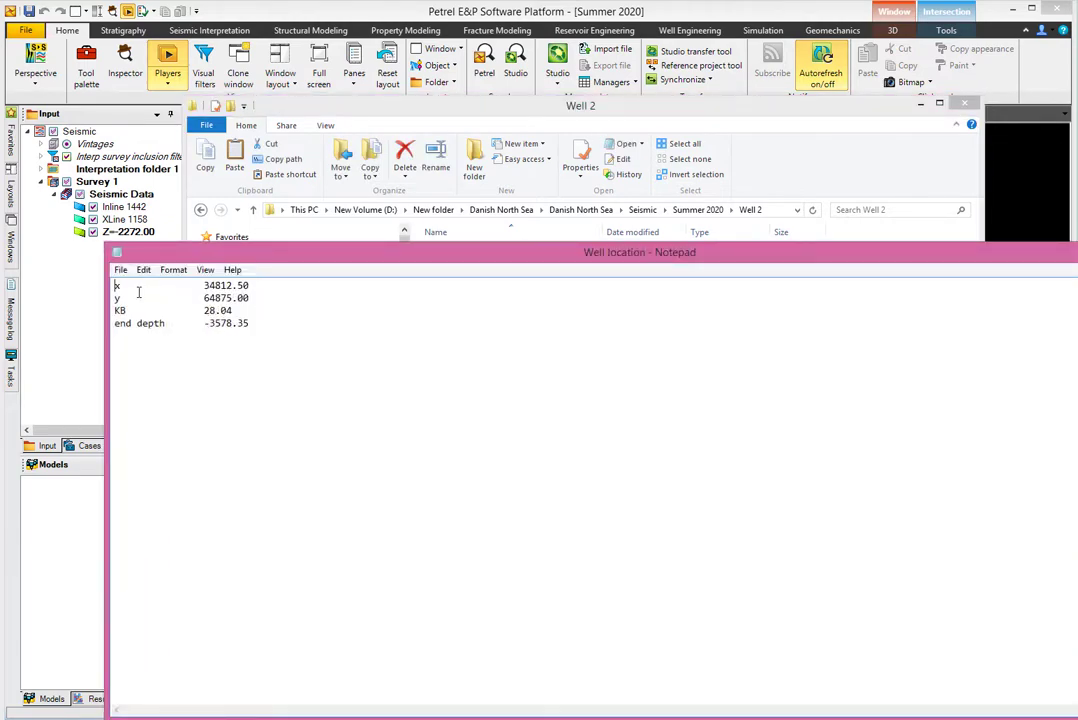
{"action": "left_click_drag", "start_coordinate": [115, 287], "coordinate": [249, 287]}
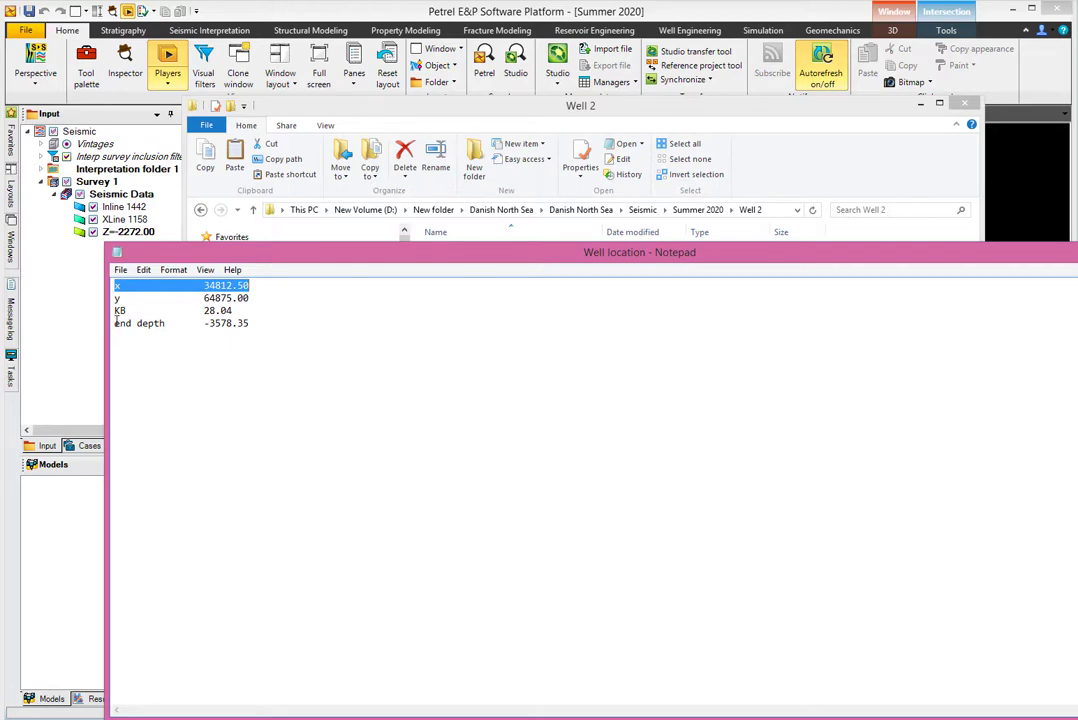
{"action": "left_click_drag", "start_coordinate": [116, 311], "coordinate": [130, 311]}
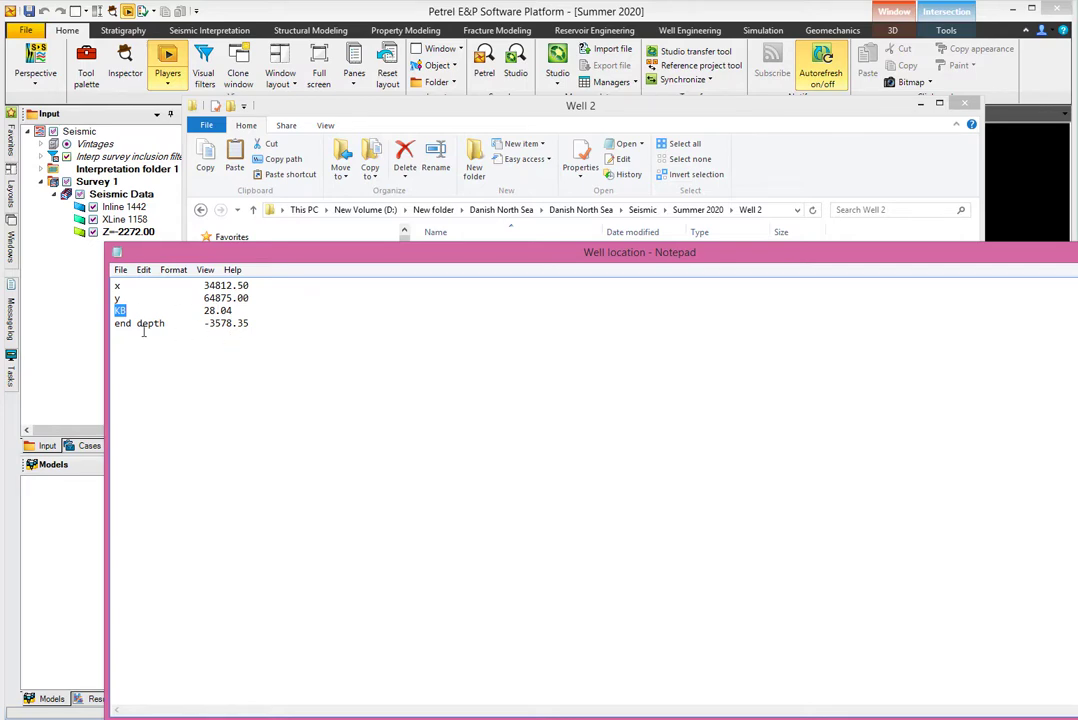
{"action": "left_click_drag", "start_coordinate": [253, 323], "coordinate": [200, 323]}
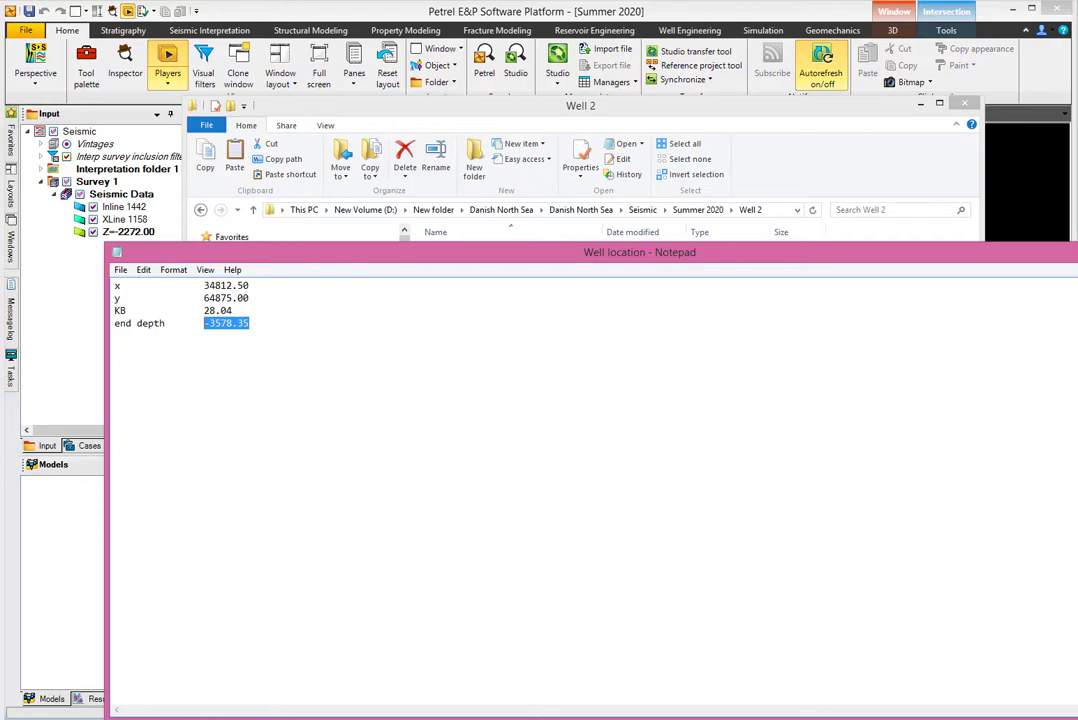
{"action": "left_click", "coordinate": [1077, 252]}
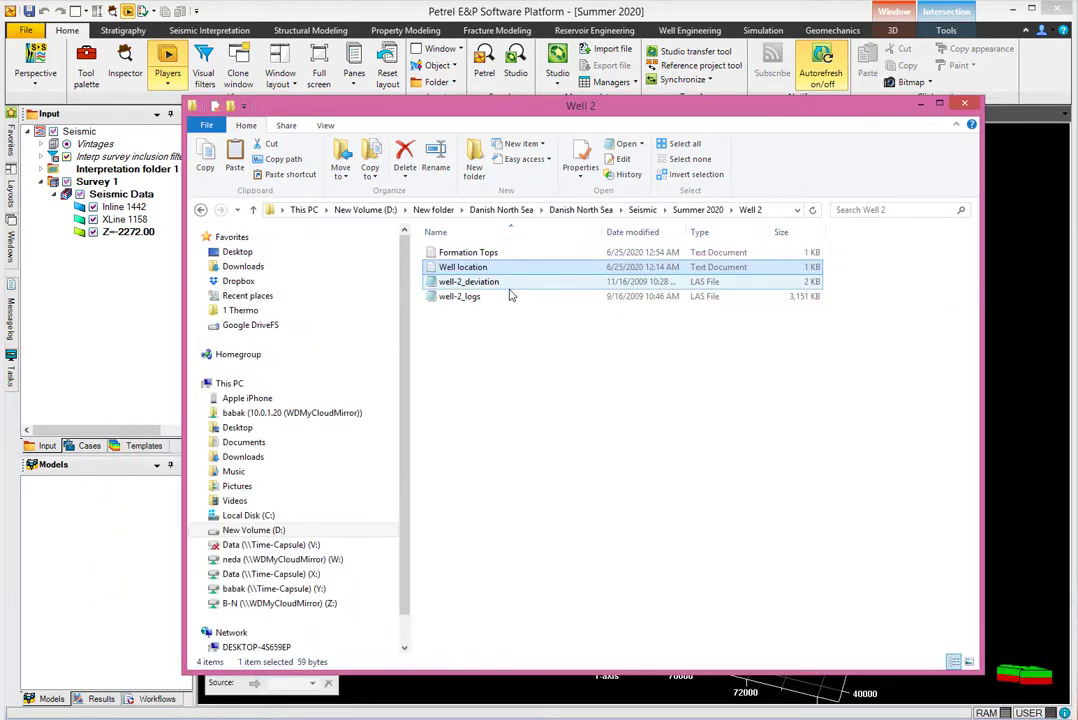
Open the well-2_deviation file and review its version and well information header.
{"action": "double_click", "coordinate": [470, 282]}
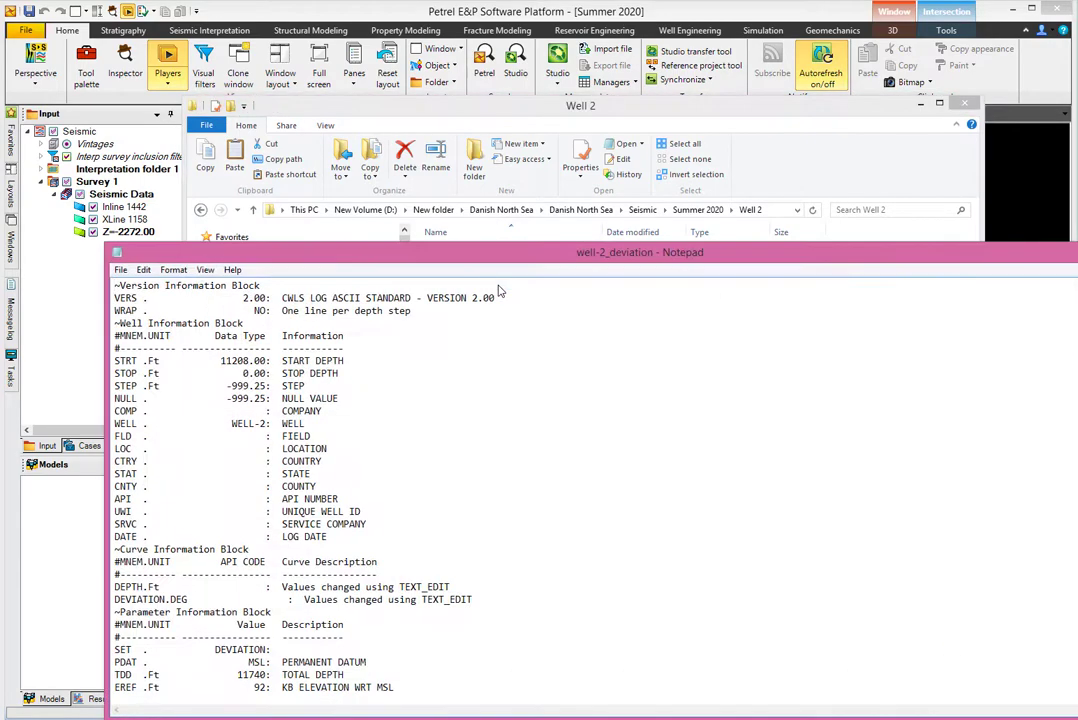
{"action": "left_click_drag", "start_coordinate": [360, 252], "coordinate": [366, 161]}
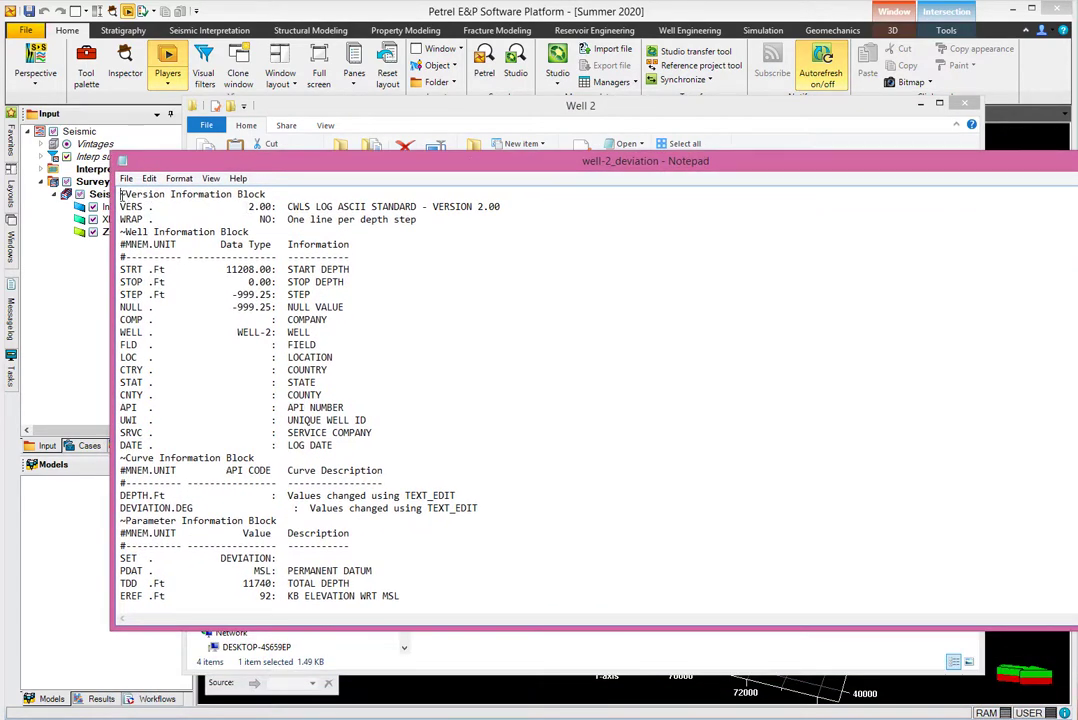
{"action": "left_click_drag", "start_coordinate": [120, 193], "coordinate": [452, 585]}
{"action": "scroll", "coordinate": [397, 349], "scroll_direction": "down", "scroll_amount": 2}
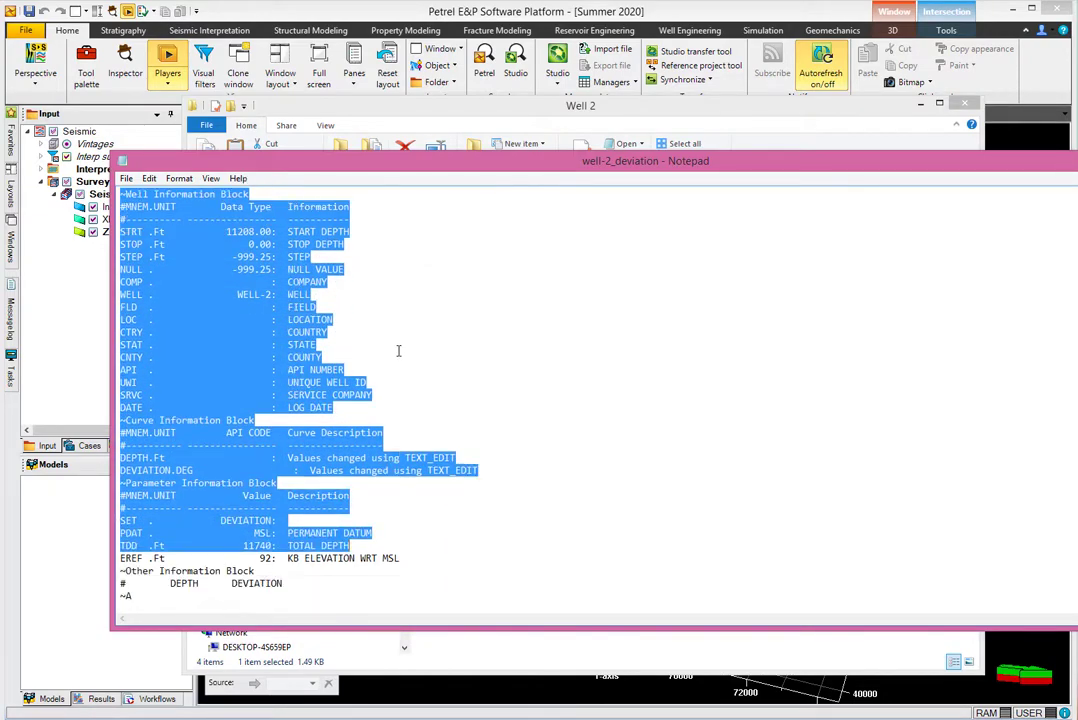
{"action": "left_click", "coordinate": [371, 570]}
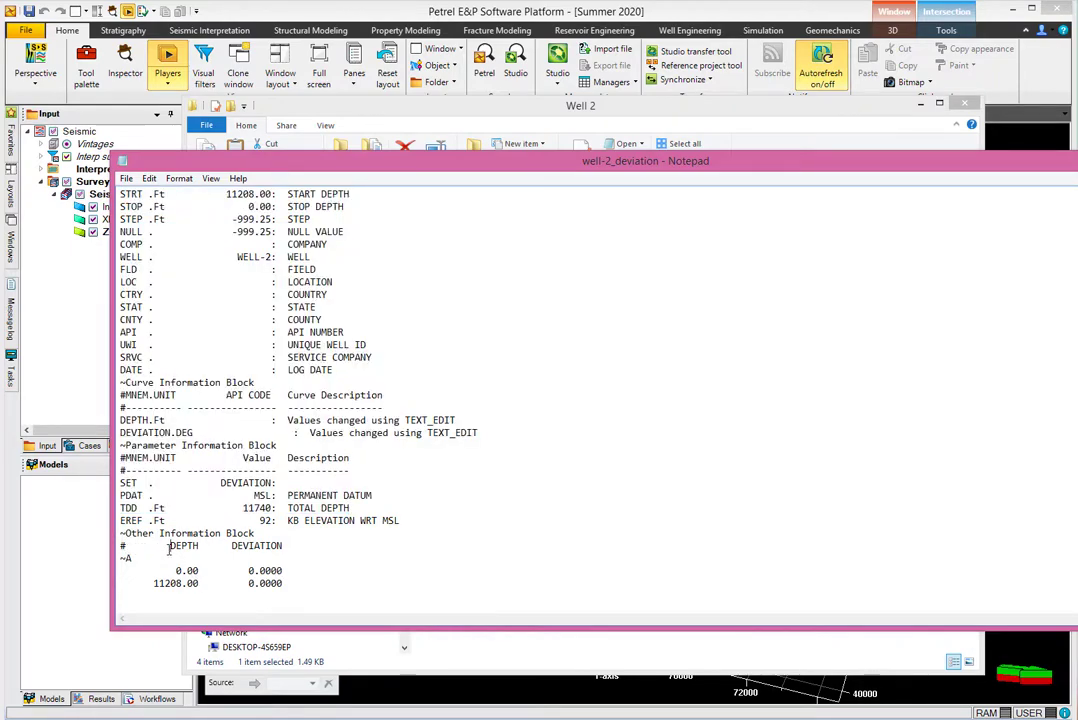
Review the deviation data: DEPTH/DEVIATION columns, 0.0000 first value, 11208.00 bottom depth, total depth and KB lines.
{"action": "left_click_drag", "start_coordinate": [170, 548], "coordinate": [292, 549]}
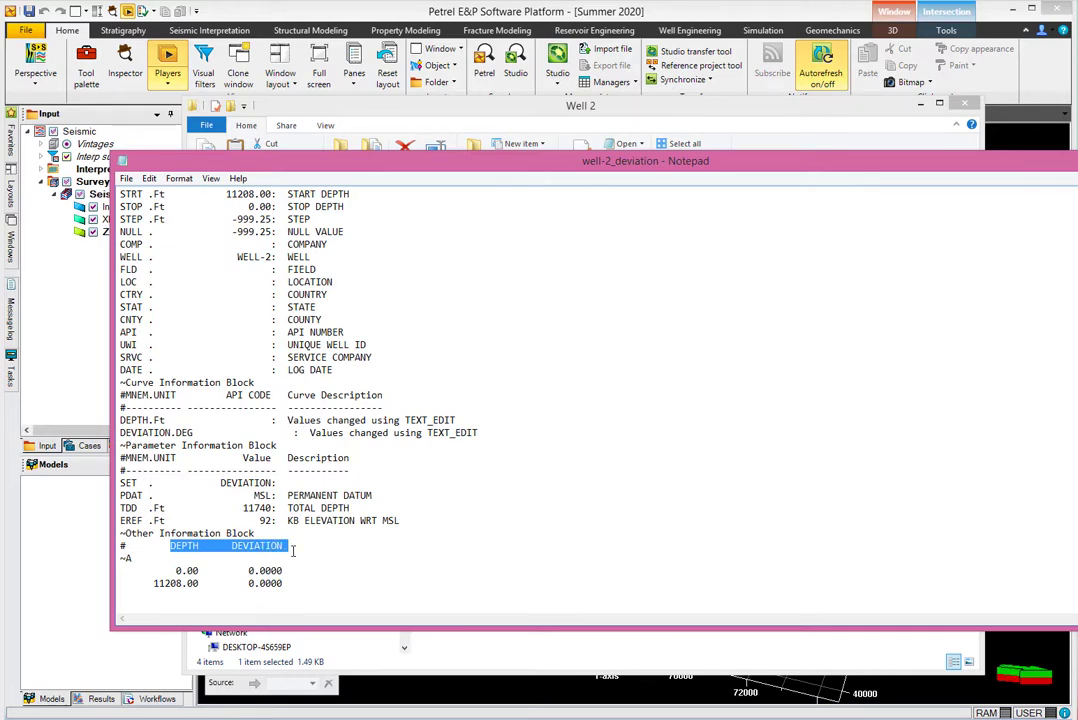
{"action": "left_click", "coordinate": [175, 570]}
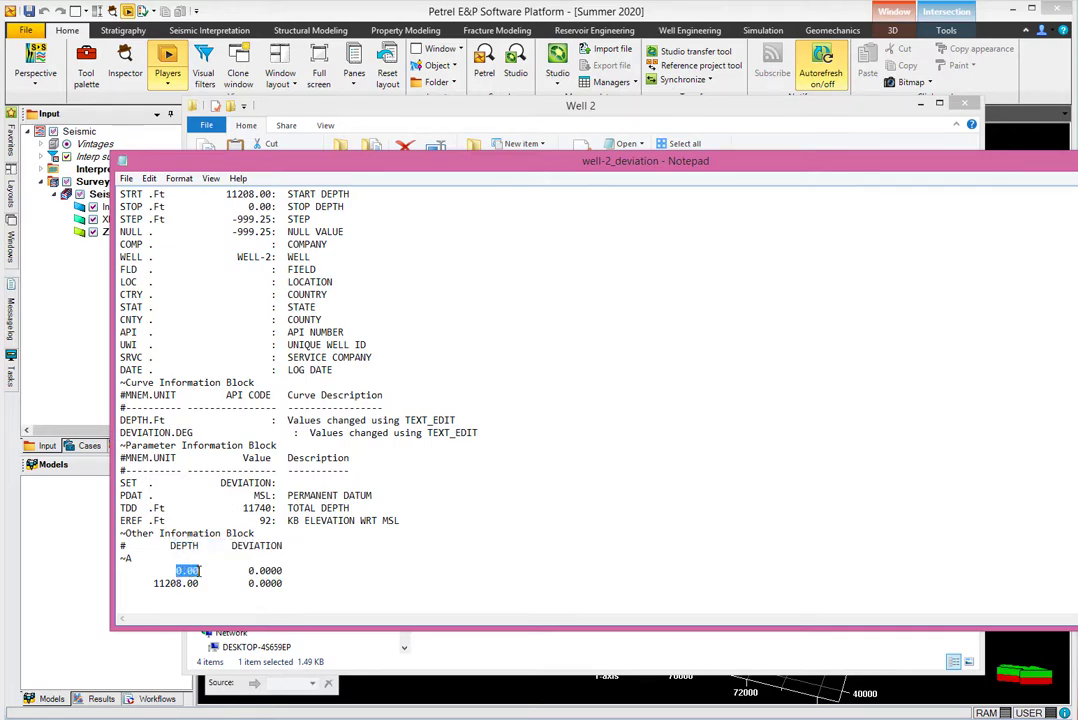
{"action": "left_click_drag", "start_coordinate": [243, 570], "coordinate": [295, 571]}
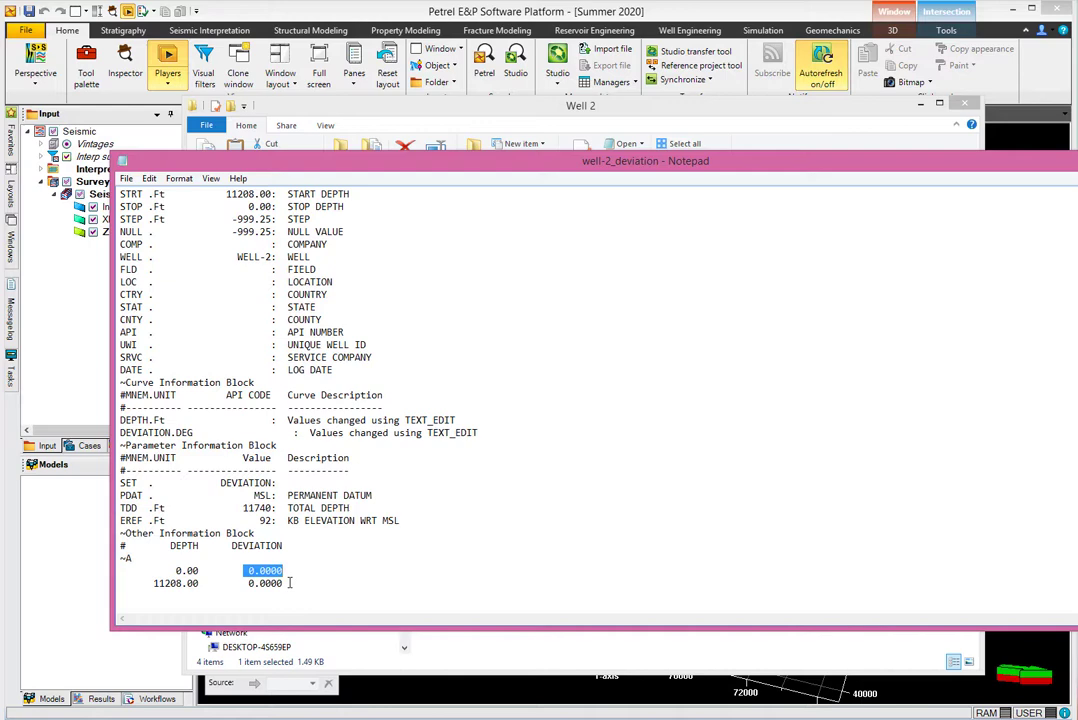
{"action": "left_click_drag", "start_coordinate": [153, 584], "coordinate": [202, 586]}
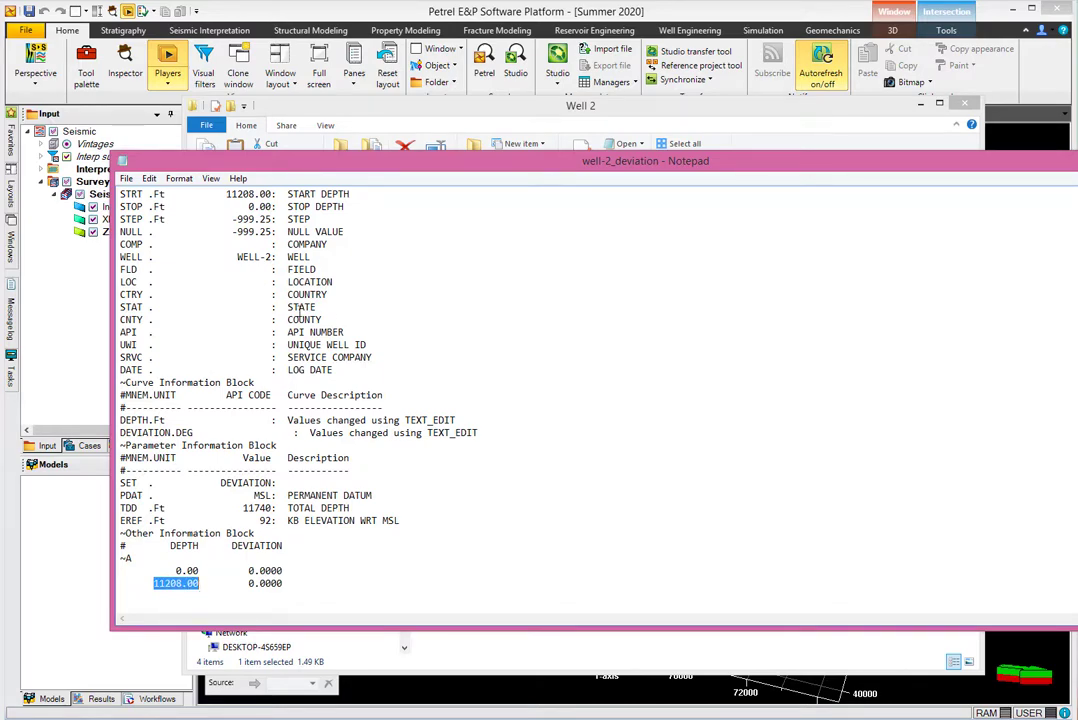
{"action": "scroll", "coordinate": [253, 373], "scroll_direction": "up", "scroll_amount": 2}
{"action": "scroll", "coordinate": [254, 462], "scroll_direction": "down", "scroll_amount": 2}
{"action": "left_click_drag", "start_coordinate": [119, 508], "coordinate": [408, 521]}
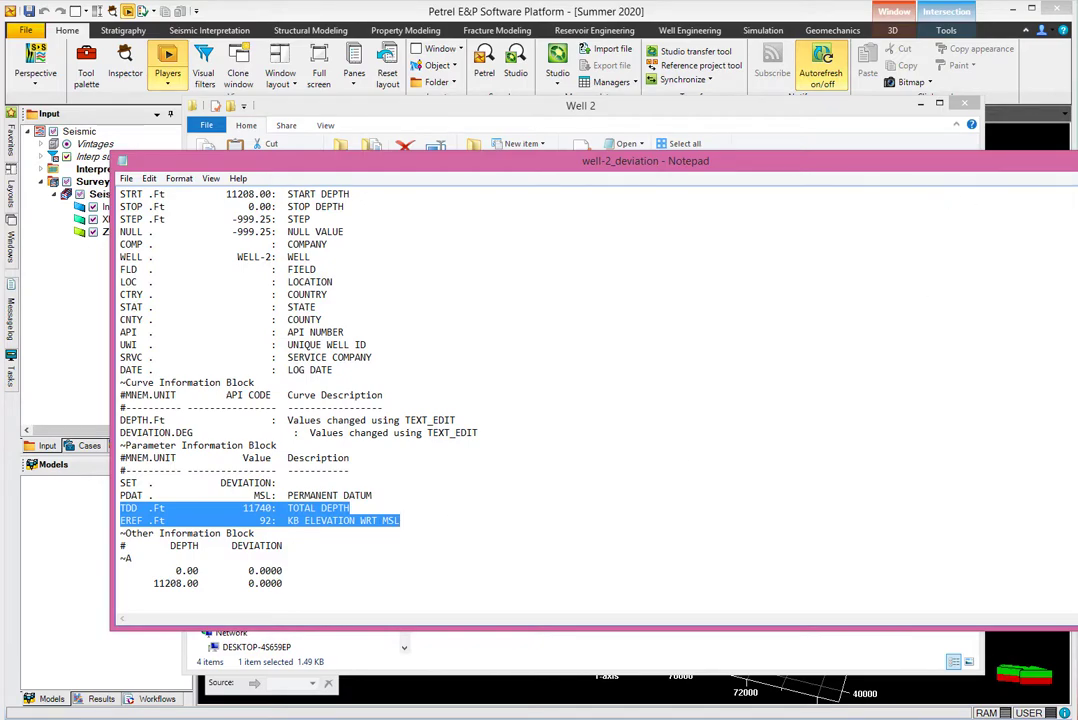
{"action": "key", "text": "alt+F4"}
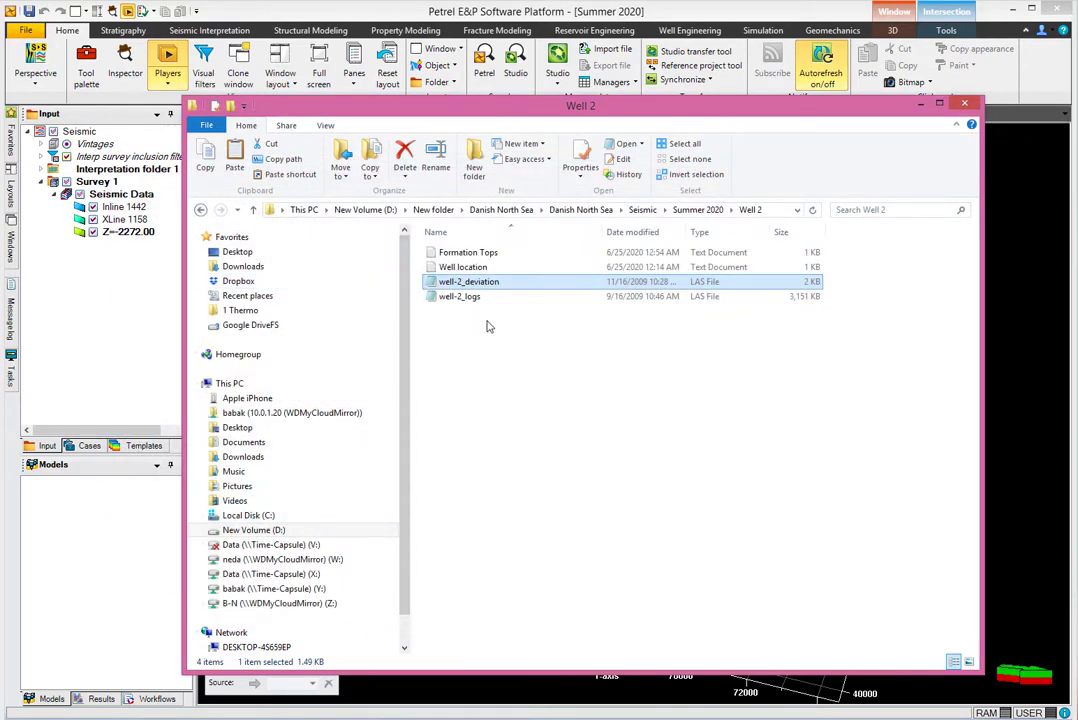
Open the Formation Tops file, look over its contents, and close it.
{"action": "double_click", "coordinate": [466, 253]}
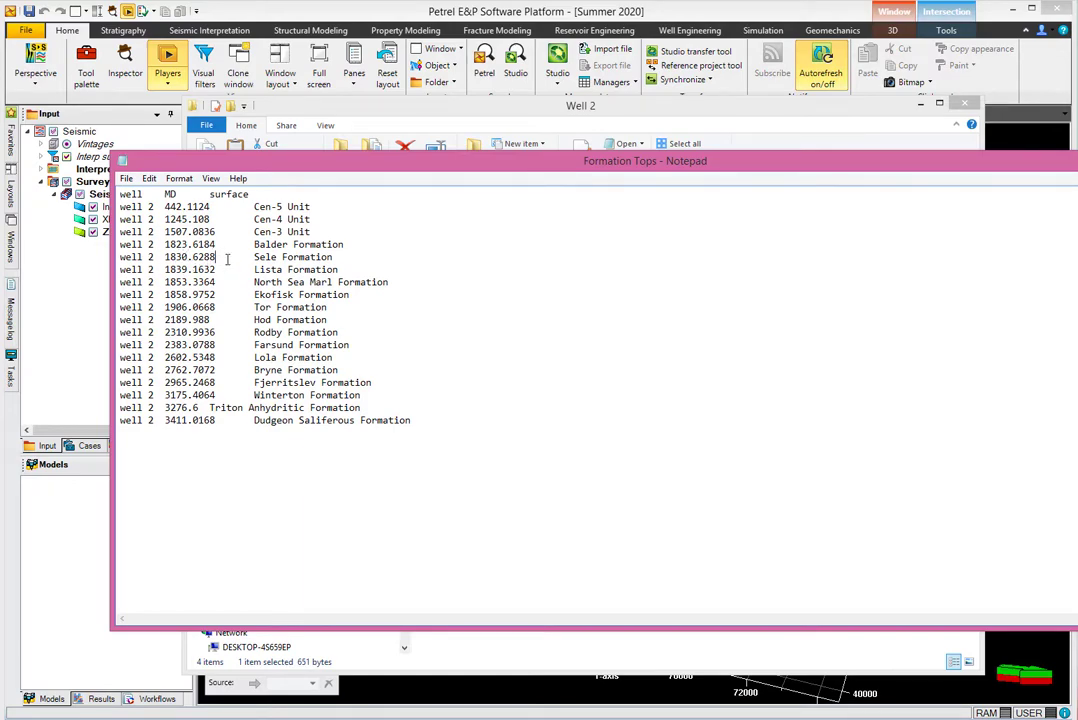
{"action": "left_click_drag", "start_coordinate": [216, 259], "coordinate": [242, 261]}
{"action": "left_click", "coordinate": [204, 394]}
{"action": "key", "text": "alt+F4"}
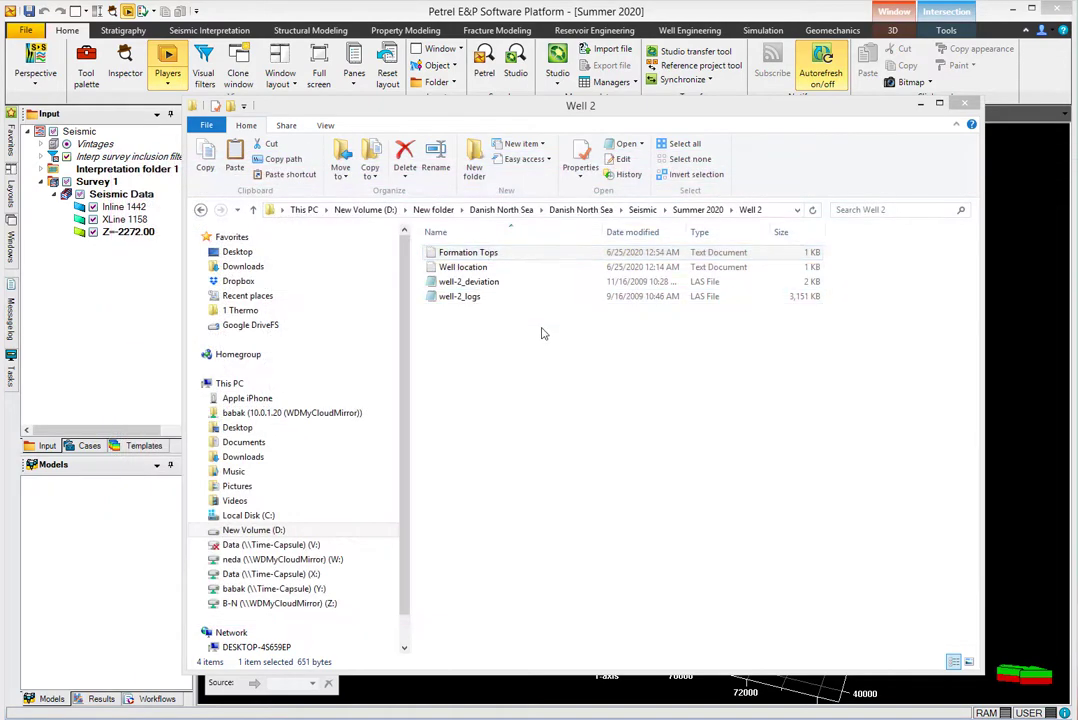
Open the well-2_logs LAS file and review its version information header.
{"action": "double_click", "coordinate": [462, 297]}
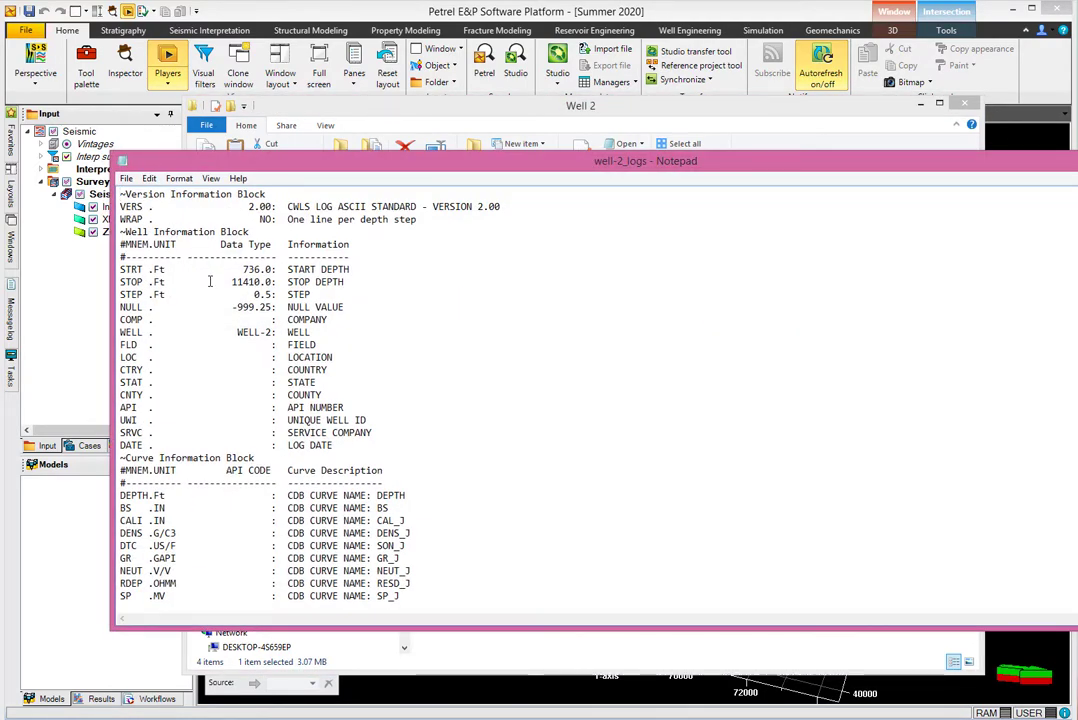
{"action": "scroll", "coordinate": [211, 282], "scroll_direction": "down", "scroll_amount": 9}
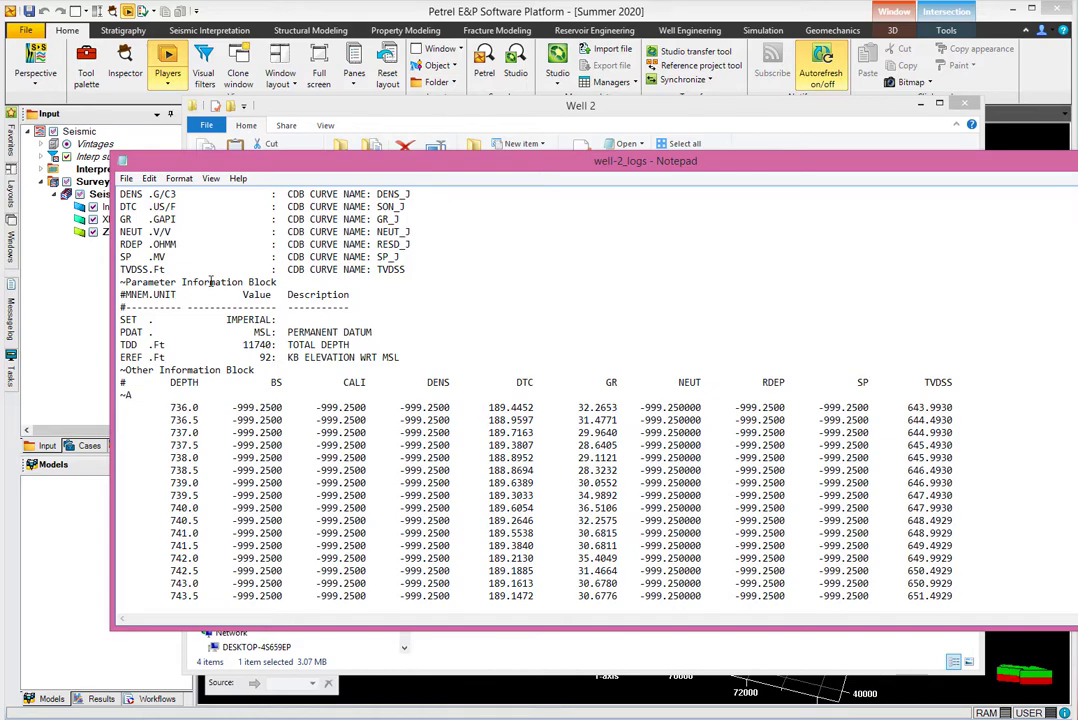
{"action": "scroll", "coordinate": [326, 335], "scroll_direction": "up", "scroll_amount": 9}
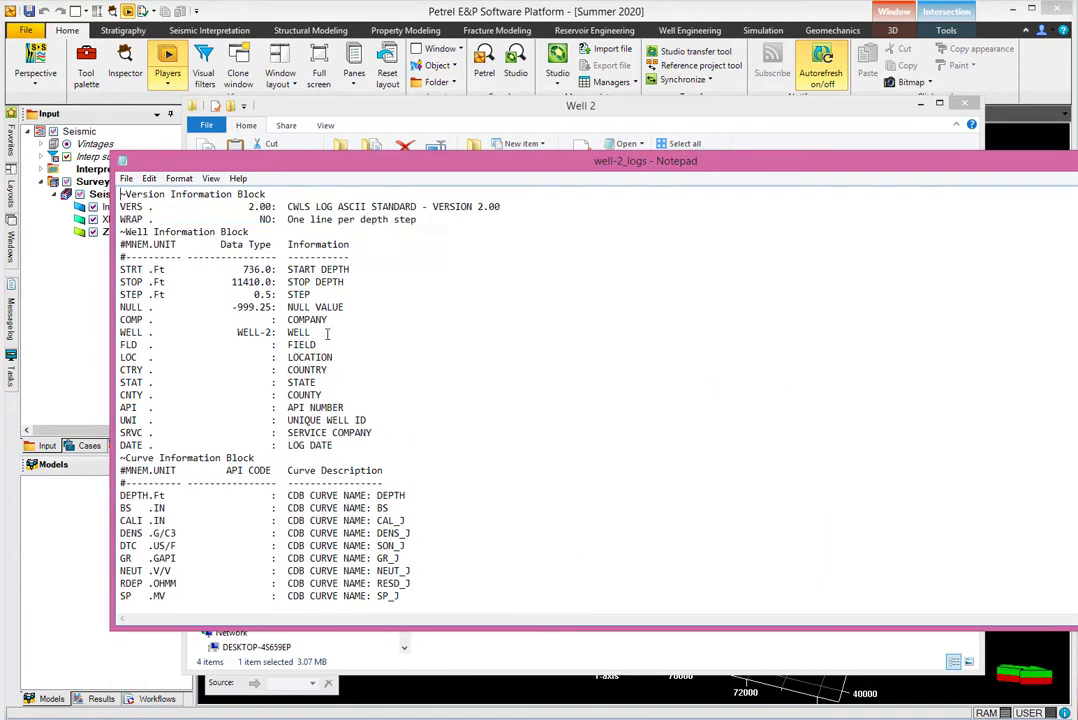
{"action": "left_click_drag", "start_coordinate": [119, 194], "coordinate": [423, 493]}
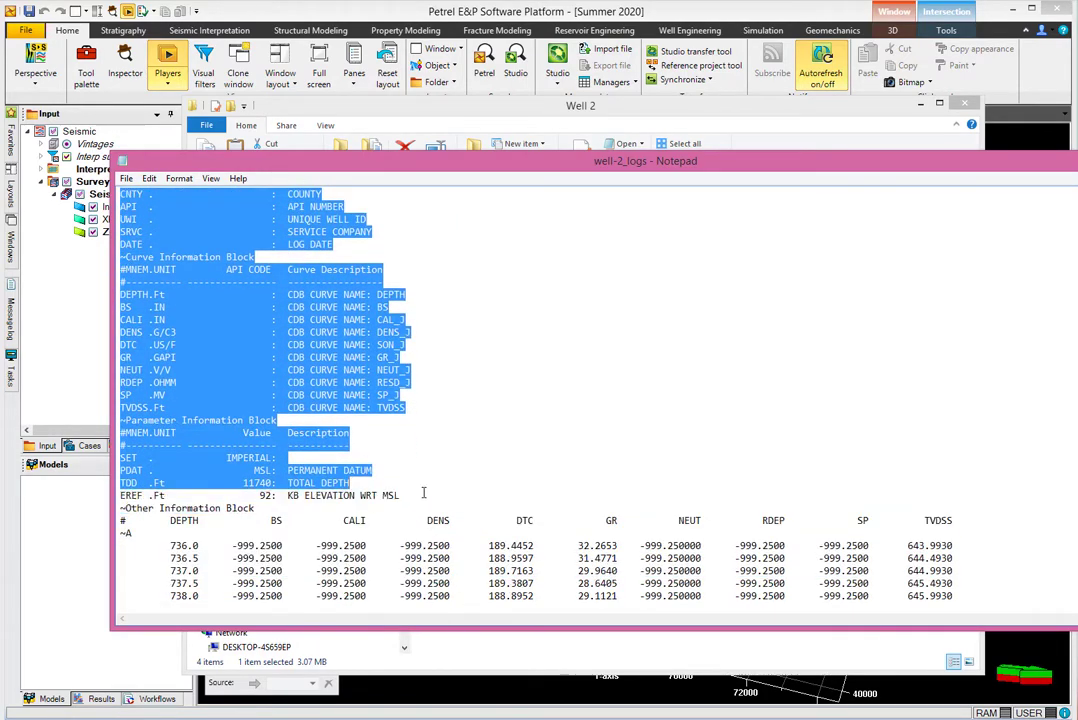
{"action": "scroll", "coordinate": [250, 285], "scroll_direction": "up", "scroll_amount": 6}
{"action": "left_click", "coordinate": [203, 257]}
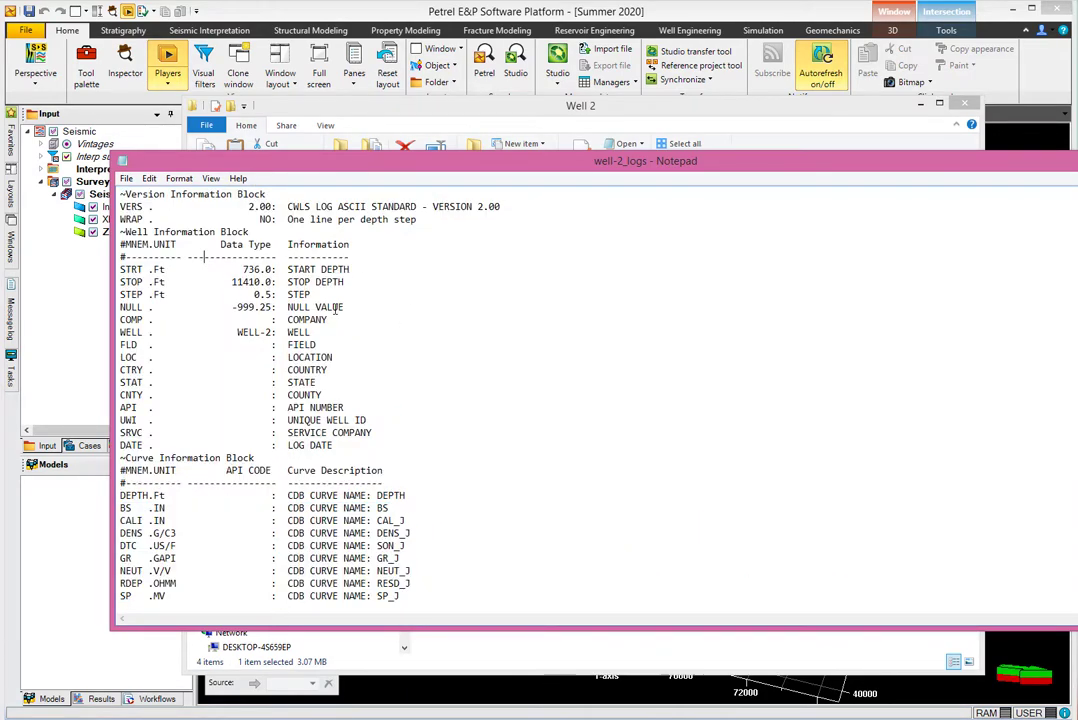
Review the LAS start, stop, step and well values and the logged curves through TVDSS.
{"action": "left_click_drag", "start_coordinate": [210, 269], "coordinate": [353, 420]}
{"action": "scroll", "coordinate": [189, 370], "scroll_direction": "down", "scroll_amount": 4}
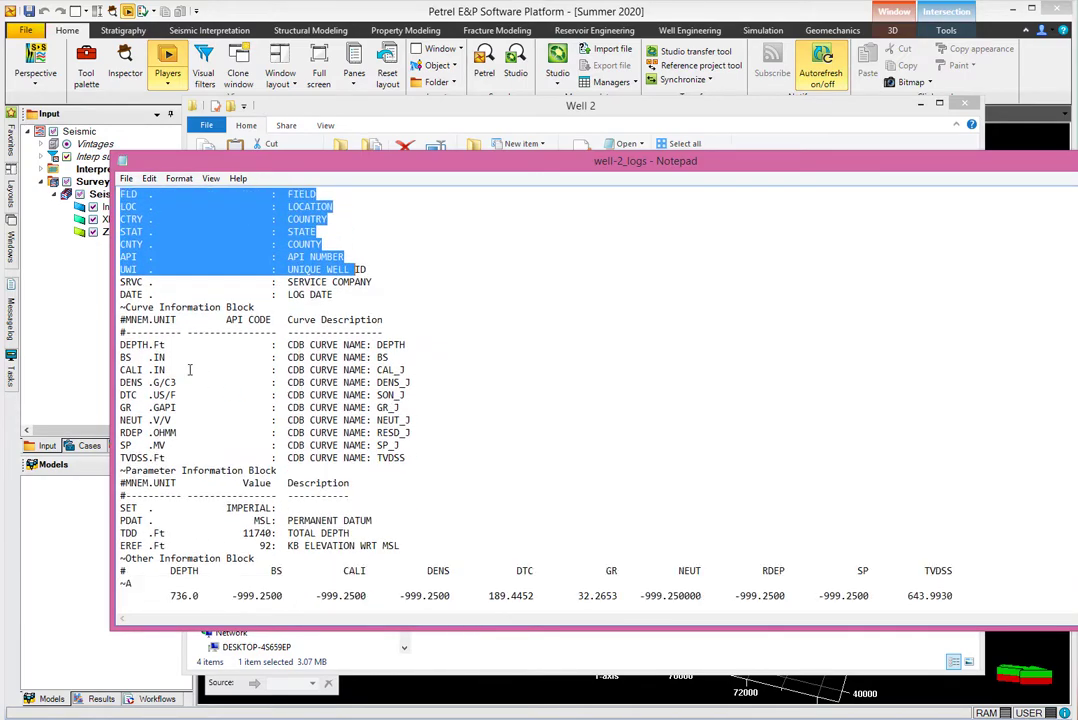
{"action": "left_click_drag", "start_coordinate": [120, 332], "coordinate": [417, 457]}
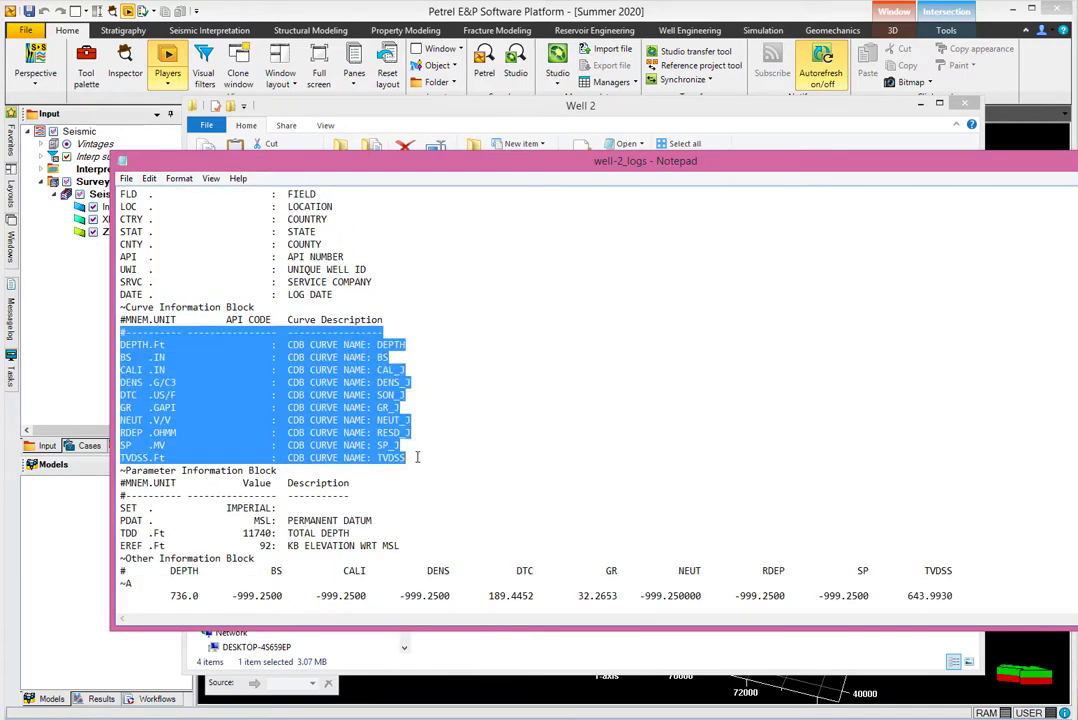
{"action": "scroll", "coordinate": [397, 398], "scroll_direction": "down", "scroll_amount": 3}
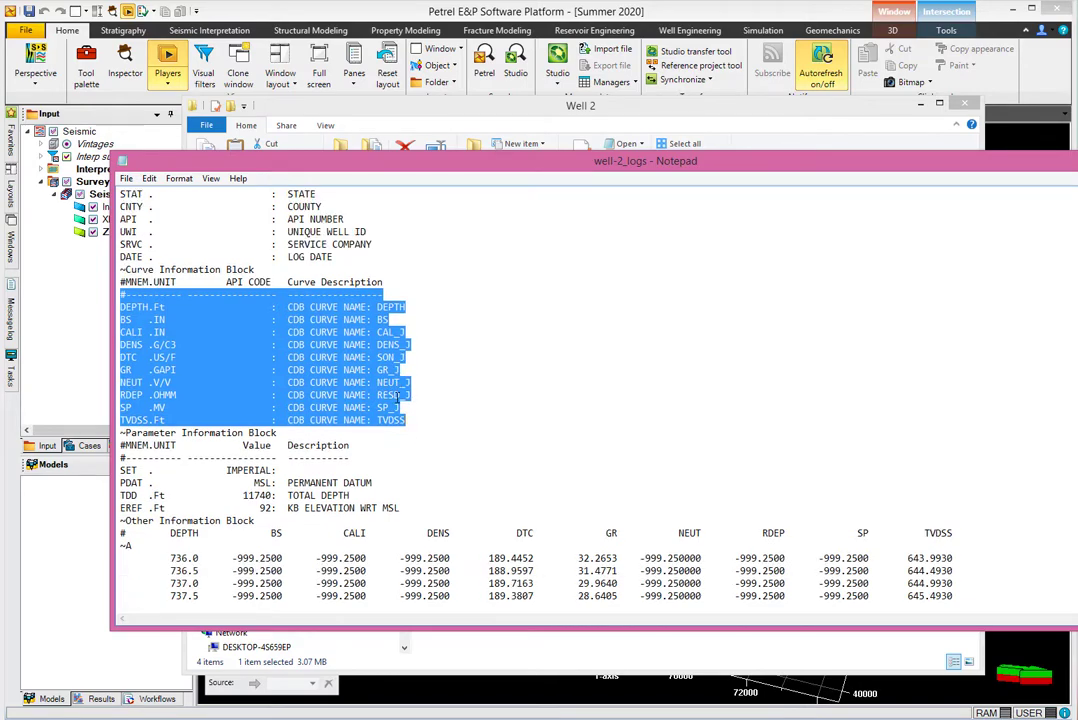
{"action": "scroll", "coordinate": [333, 333], "scroll_direction": "down", "scroll_amount": 1}
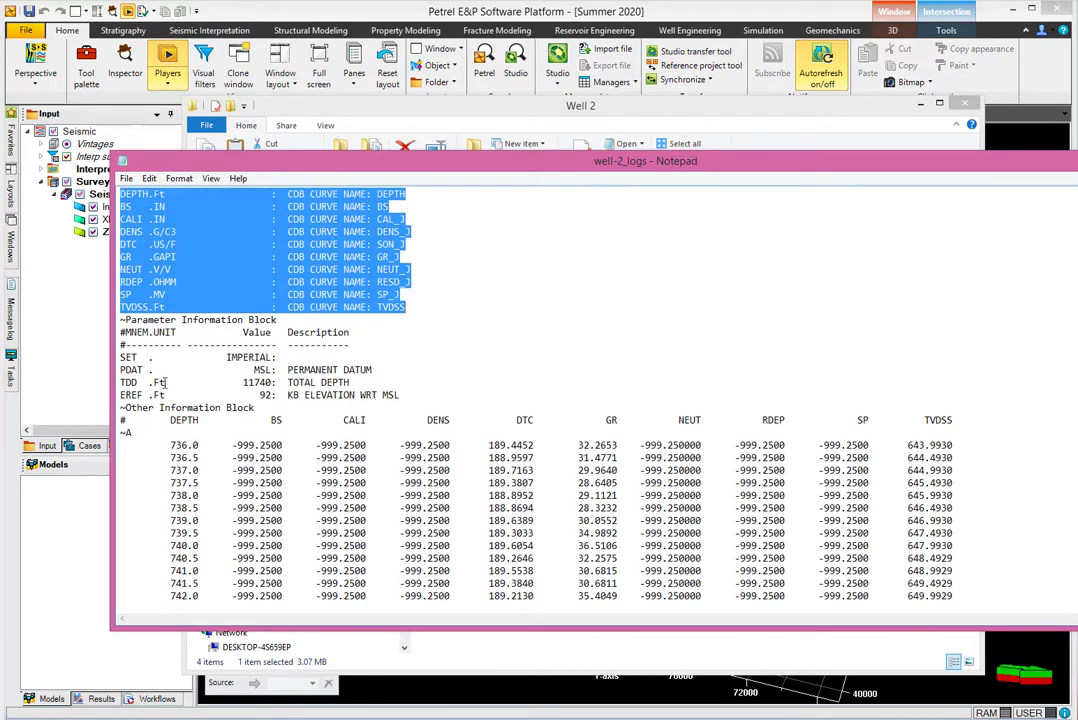
{"action": "scroll", "coordinate": [164, 383], "scroll_direction": "down", "scroll_amount": 1}
{"action": "left_click", "coordinate": [132, 385]}
{"action": "scroll", "coordinate": [132, 385], "scroll_direction": "down", "scroll_amount": 1}
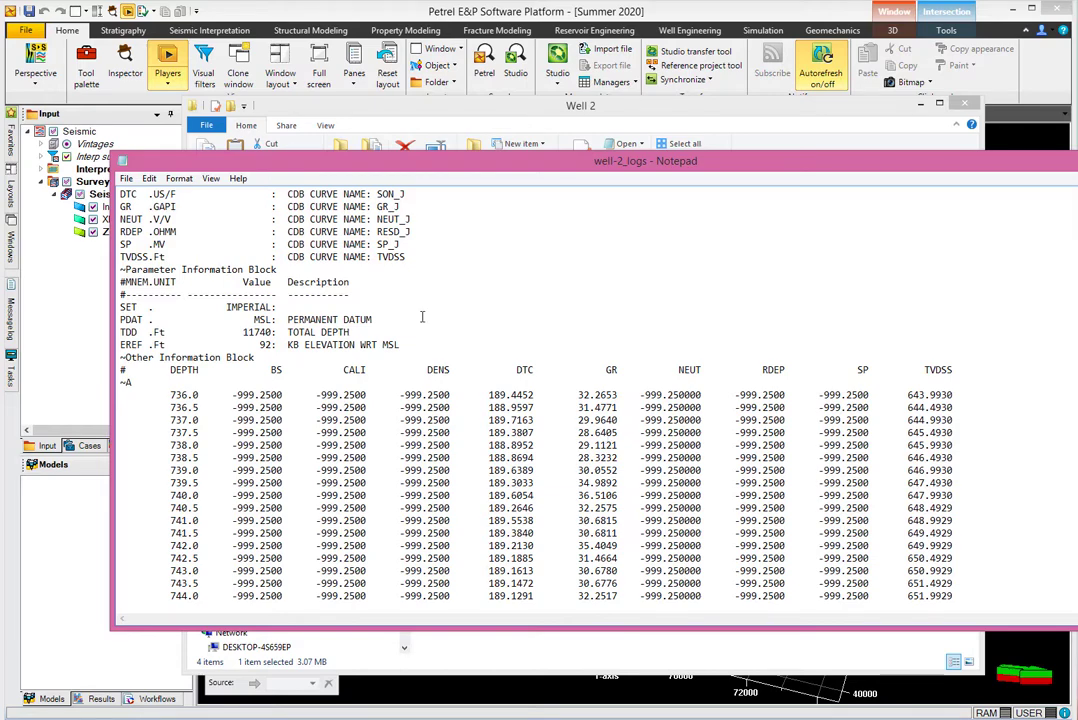
{"action": "key", "text": "alt+F4"}
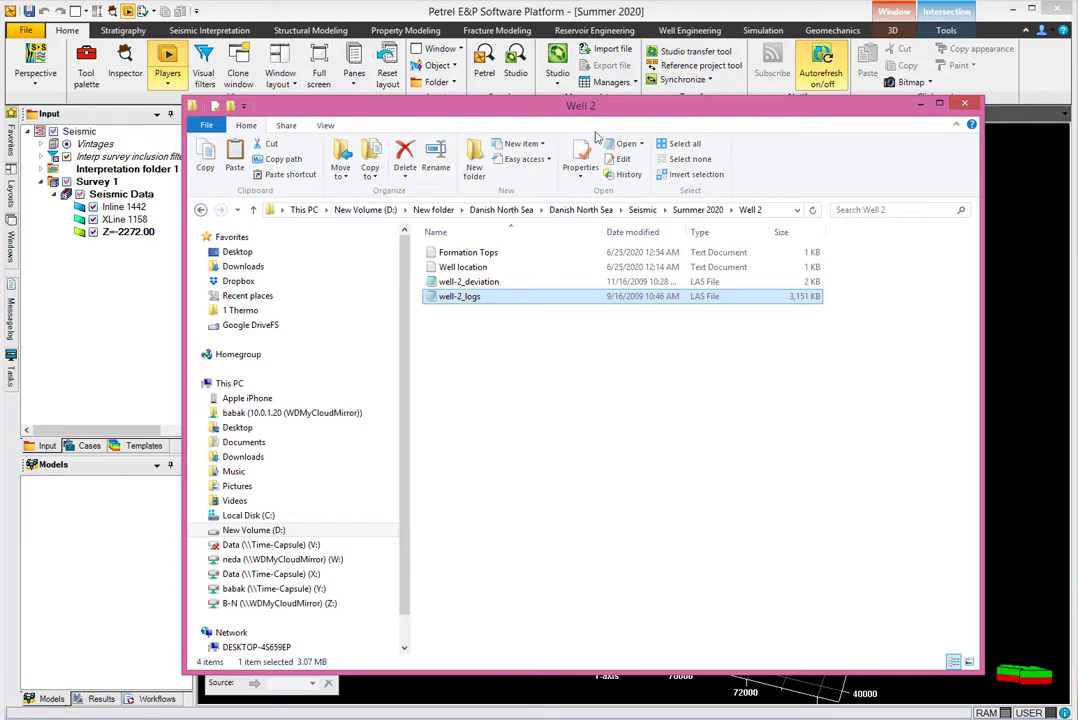
Reopen Well location in a narrow Notepad at the right edge, minimize Explorer, and return to Petrel.
{"action": "left_click_drag", "start_coordinate": [474, 111], "coordinate": [513, 124]}
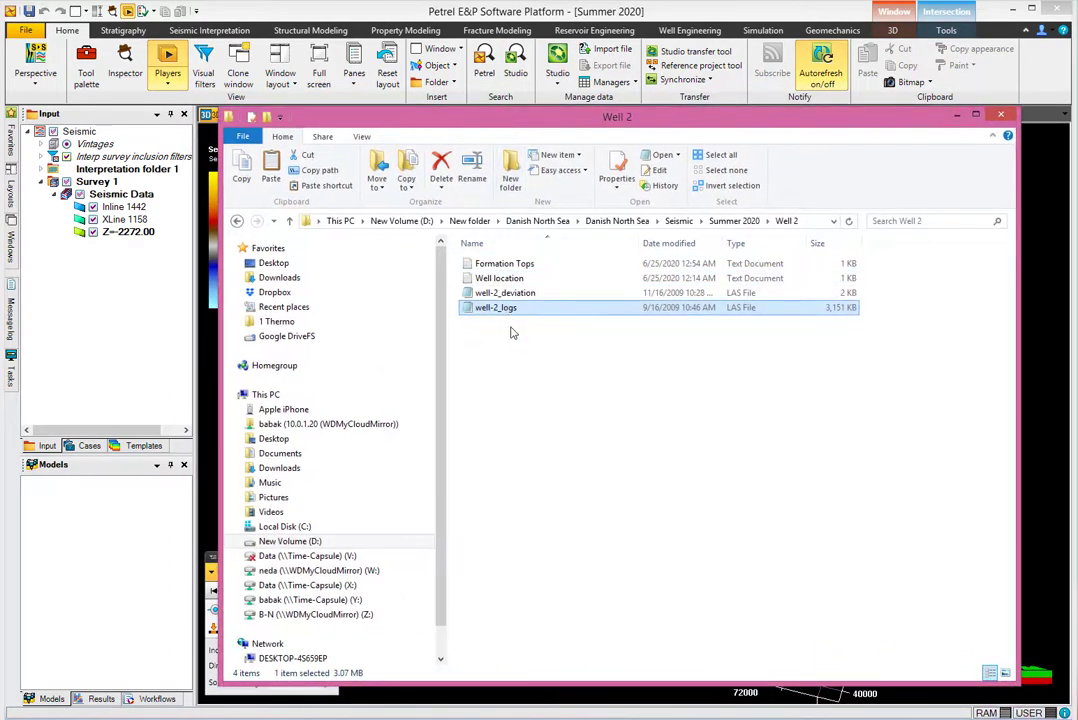
{"action": "key", "text": "Up"}
{"action": "key", "text": "Up"}
{"action": "key", "text": "Return"}
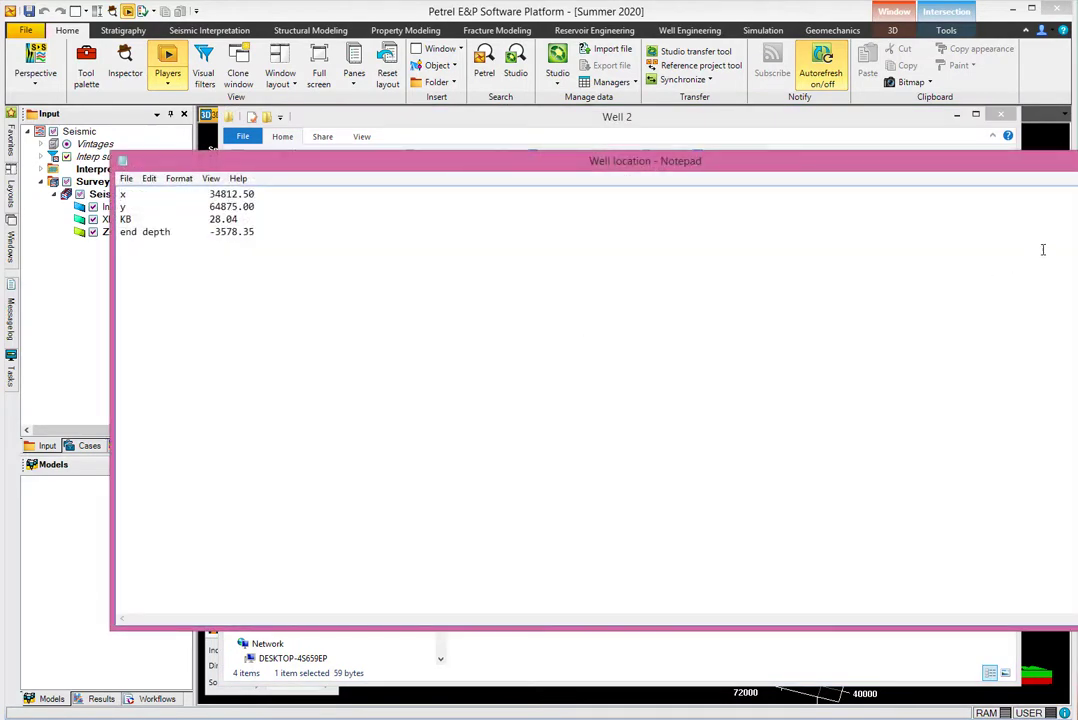
{"action": "left_click_drag", "start_coordinate": [1077, 190], "coordinate": [634, 190]}
{"action": "left_click_drag", "start_coordinate": [267, 162], "coordinate": [642, 196]}
{"action": "left_click", "coordinate": [957, 115]}
{"action": "left_click_drag", "start_coordinate": [527, 154], "coordinate": [1029, 69]}
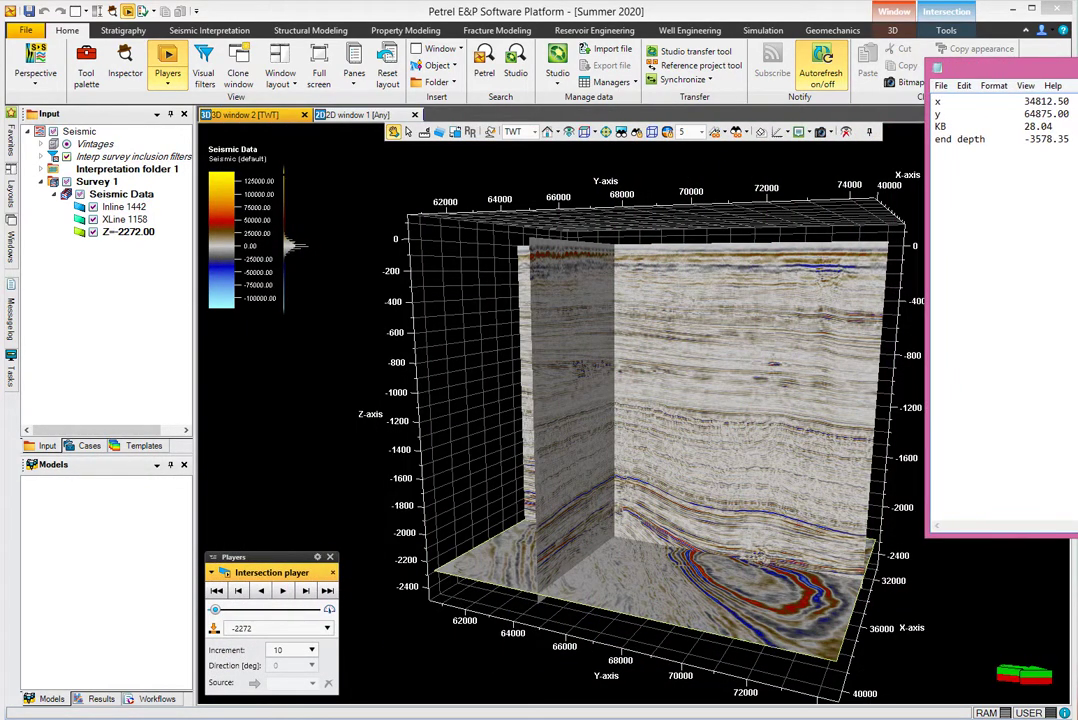
{"action": "left_click", "coordinate": [60, 31]}
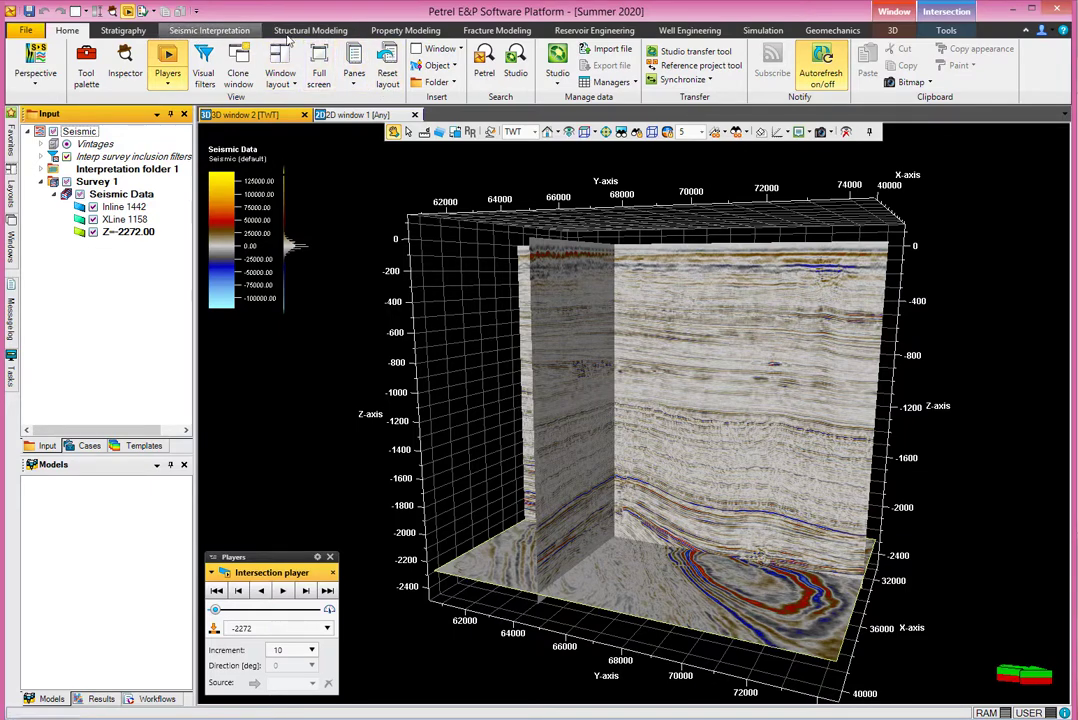
Start a new well from the Object menu and name it Well 2.
{"action": "left_click", "coordinate": [449, 68]}
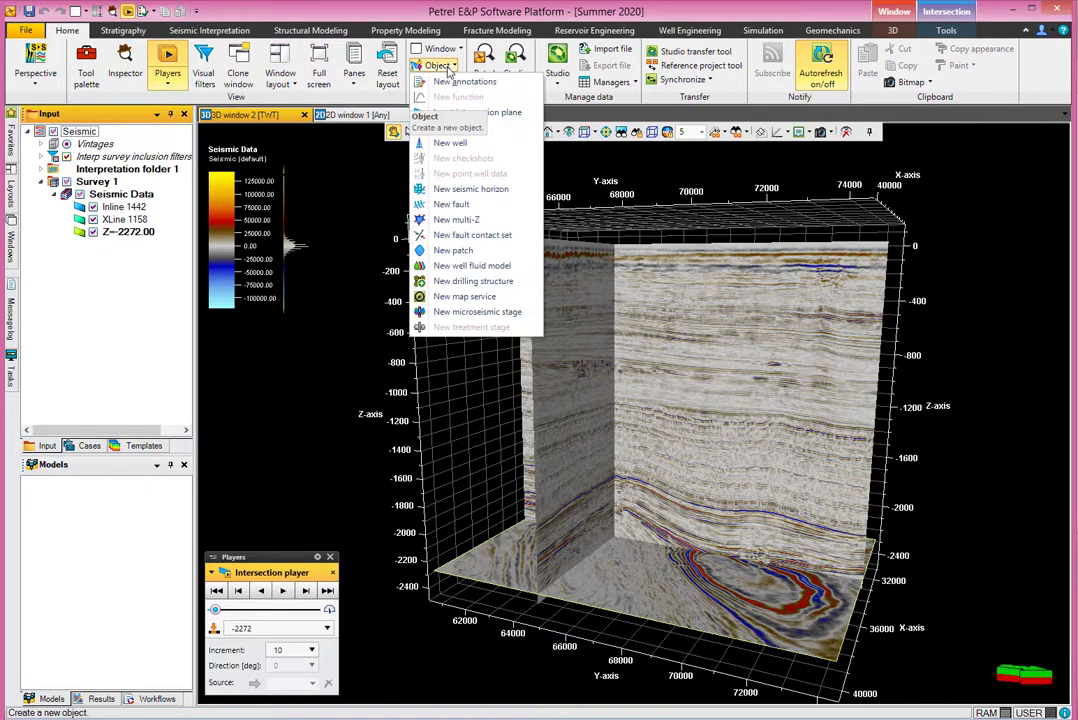
{"action": "left_click", "coordinate": [440, 143]}
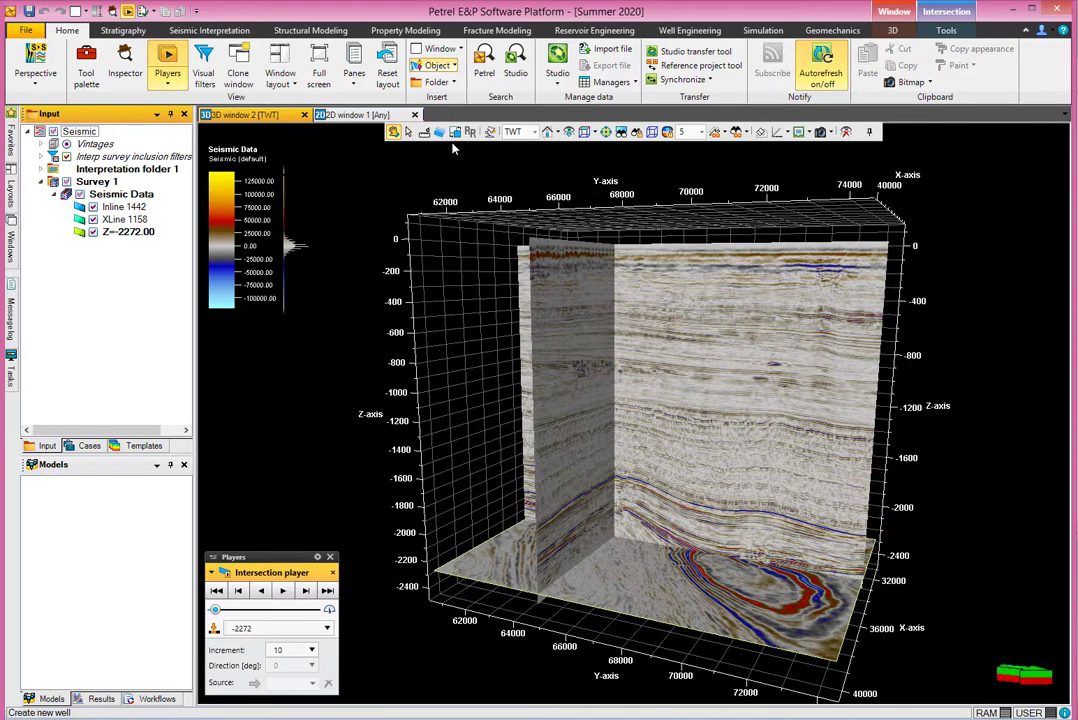
{"action": "left_click_drag", "start_coordinate": [448, 162], "coordinate": [392, 158]}
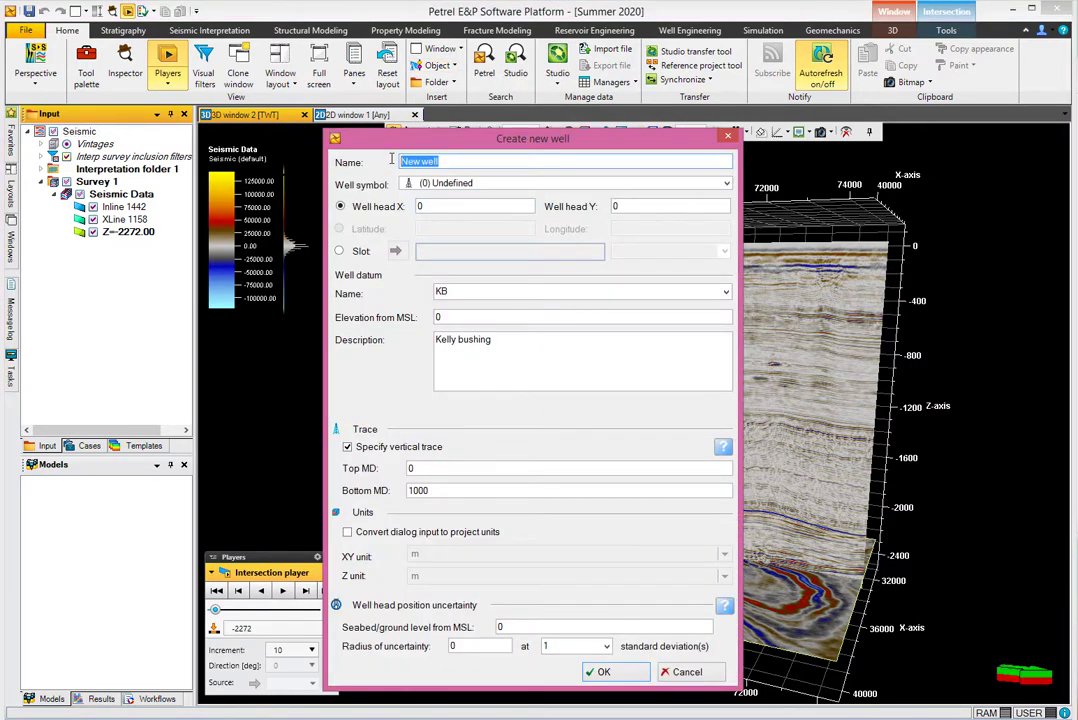
{"action": "type", "text": "Well 2"}
Paste well head X 34812.50 and Y 64875.00 from the Notepad file.
{"action": "left_click", "coordinate": [1076, 175]}
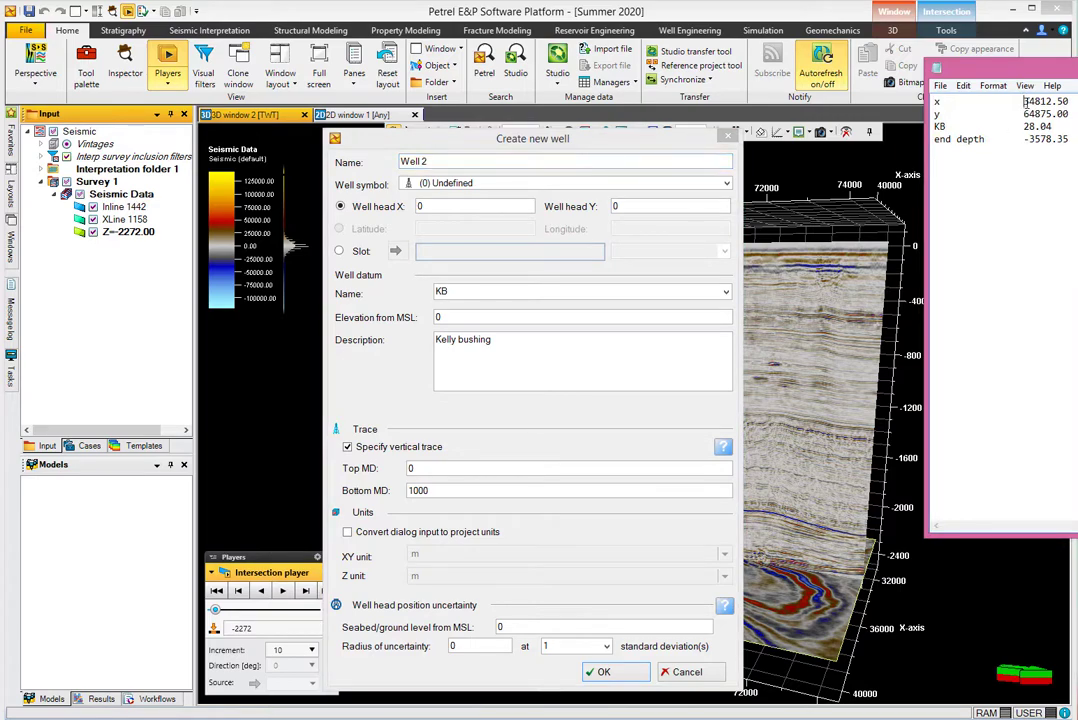
{"action": "left_click_drag", "start_coordinate": [1025, 101], "coordinate": [1065, 103]}
{"action": "key", "text": "ctrl+c"}
{"action": "double_click", "coordinate": [447, 206]}
{"action": "key", "text": "ctrl+v"}
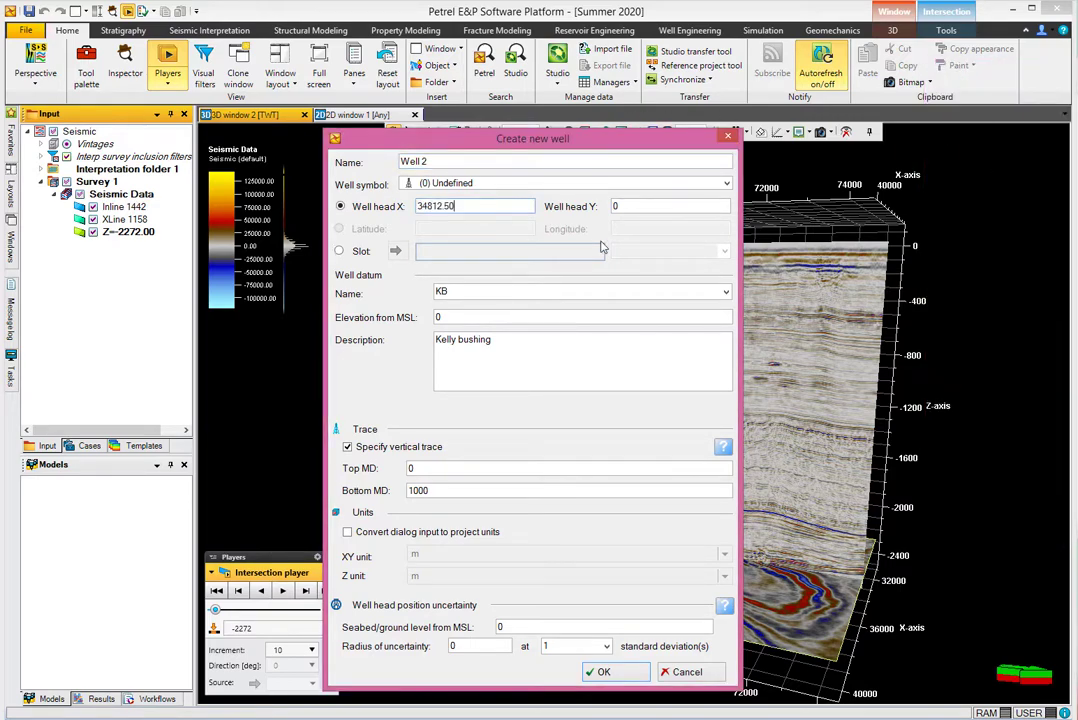
{"action": "left_click", "coordinate": [1072, 242]}
{"action": "left_click_drag", "start_coordinate": [1024, 114], "coordinate": [1066, 115]}
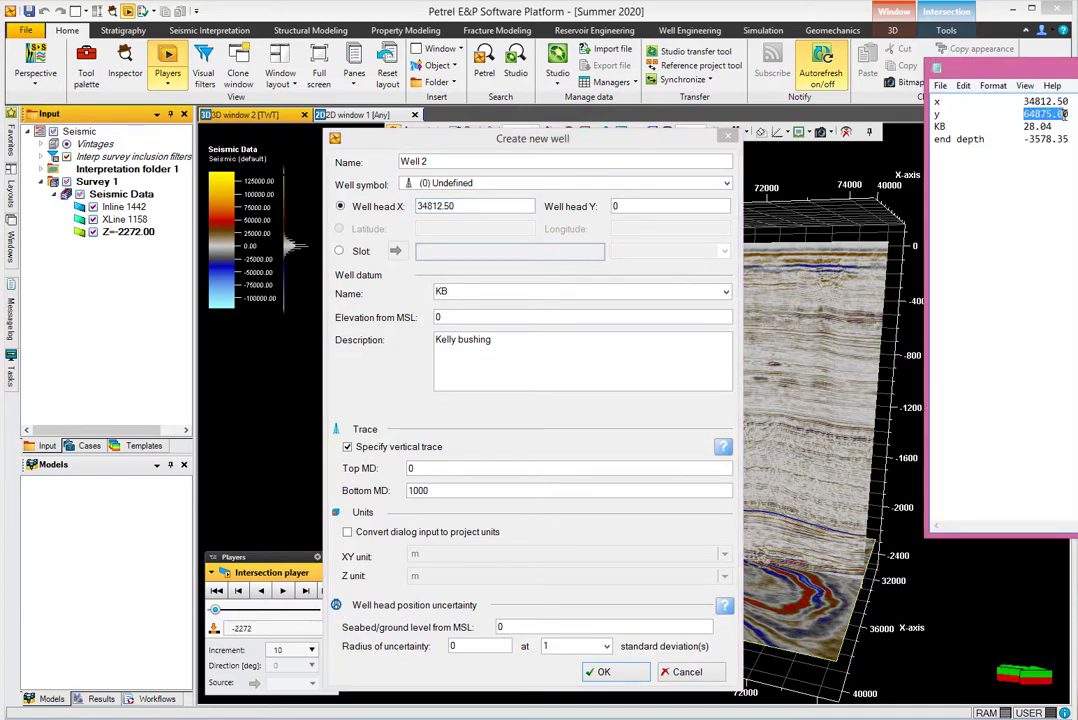
{"action": "double_click", "coordinate": [618, 206]}
{"action": "type", "text": "64875.00"}
Paste 28.04 as the KB datum elevation and keep the vertical trace enabled.
{"action": "key", "text": "alt+Tab"}
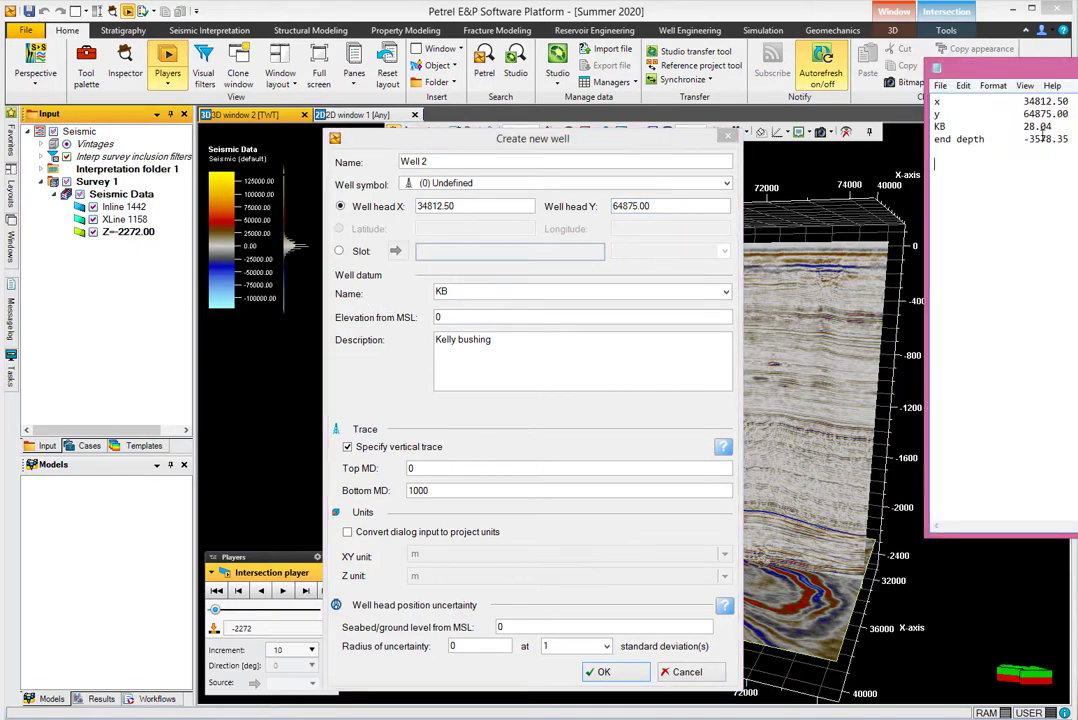
{"action": "left_click_drag", "start_coordinate": [1025, 127], "coordinate": [1042, 127]}
{"action": "double_click", "coordinate": [449, 316]}
{"action": "type", "text": "28.04"}
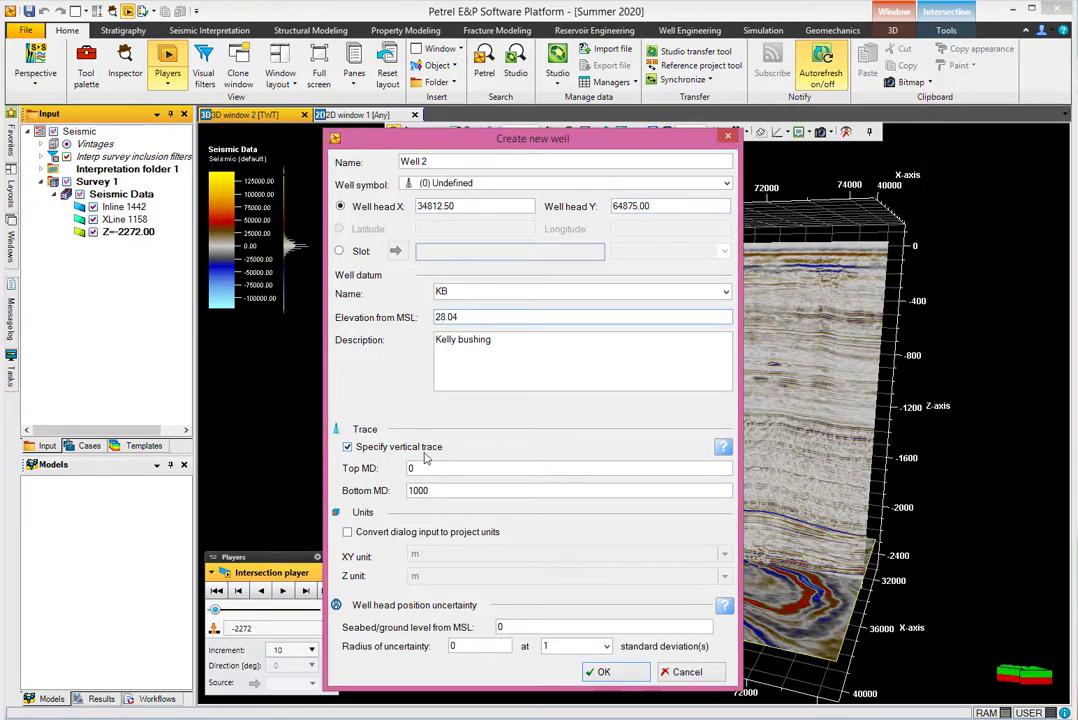
{"action": "left_click", "coordinate": [348, 447]}
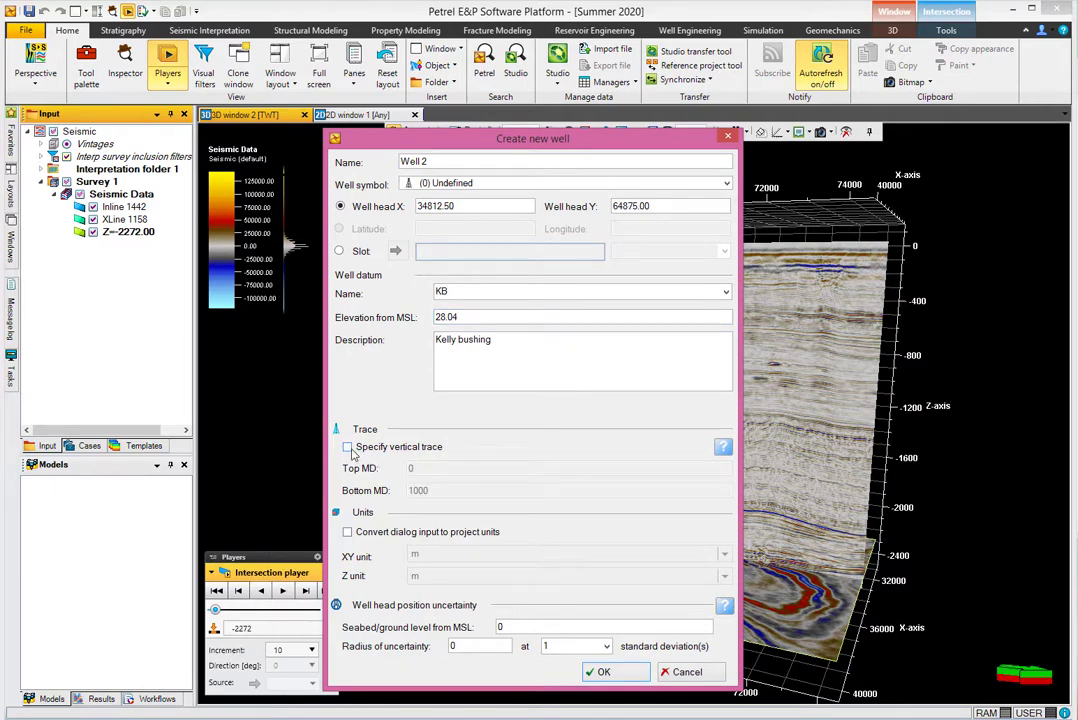
{"action": "left_click", "coordinate": [347, 447]}
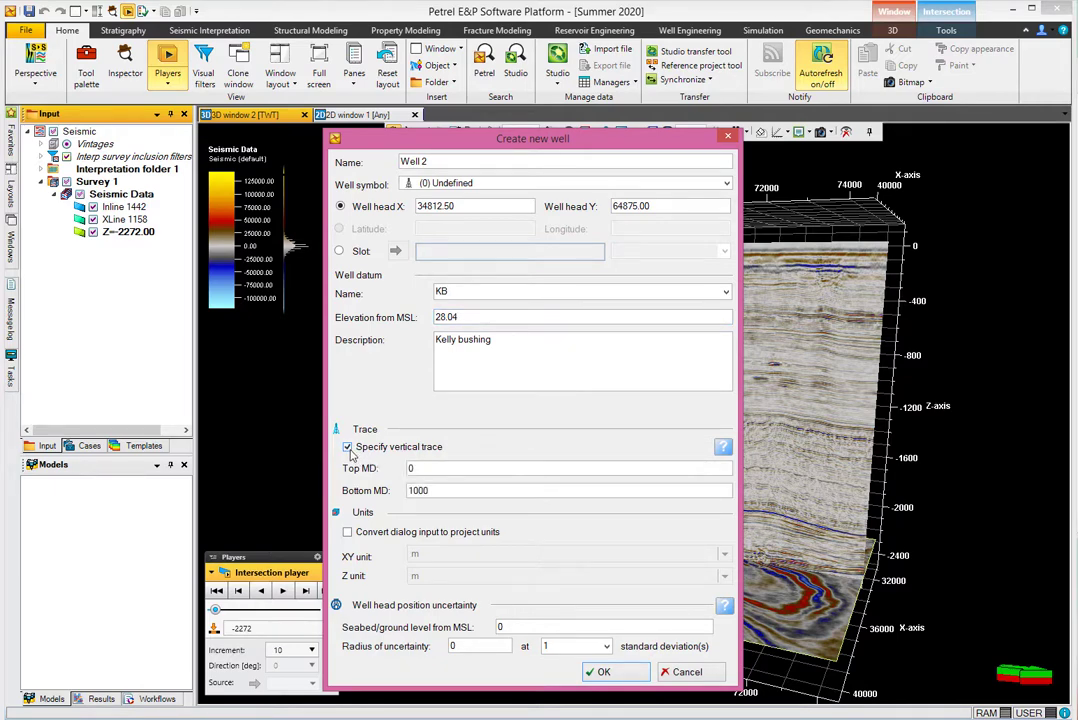
Set Bottom MD to 3578.35 by pasting and deleting the minus sign, then create the well.
{"action": "key", "text": "alt+Tab"}
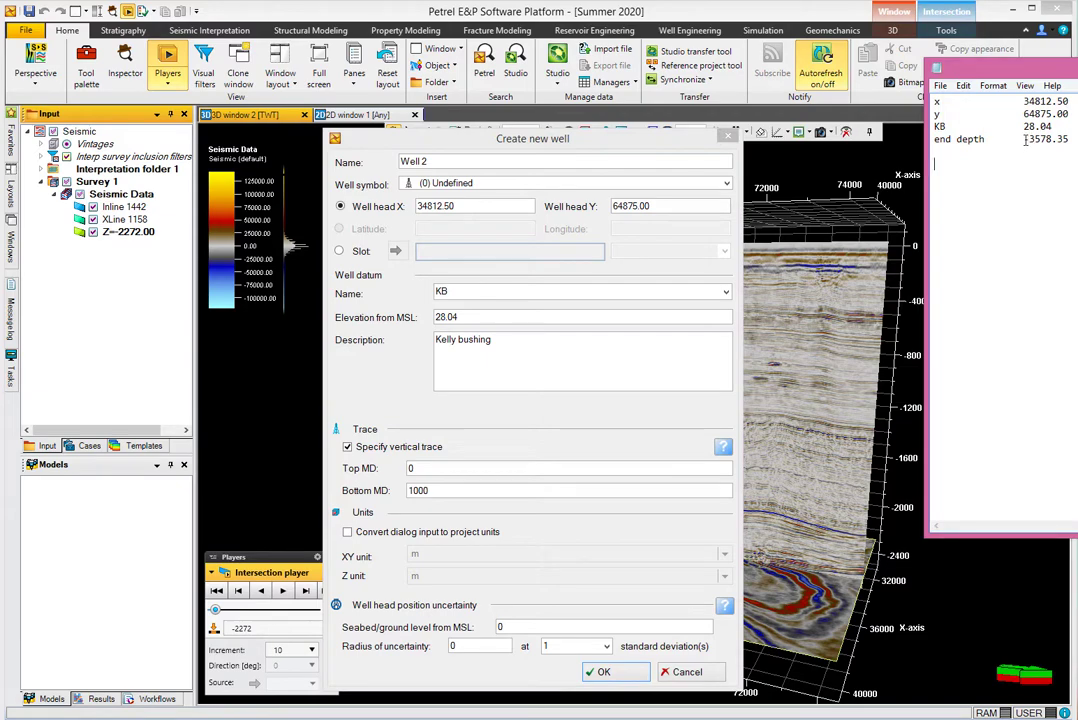
{"action": "left_click_drag", "start_coordinate": [1023, 140], "coordinate": [1069, 140]}
{"action": "key", "text": "ctrl+c"}
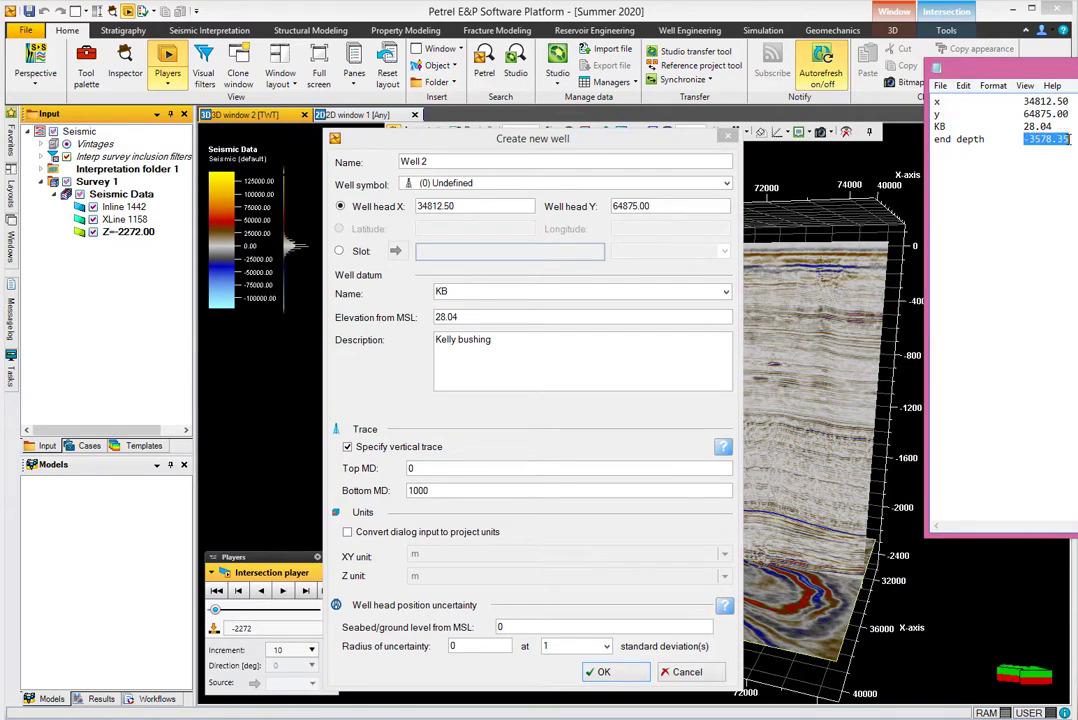
{"action": "double_click", "coordinate": [437, 491]}
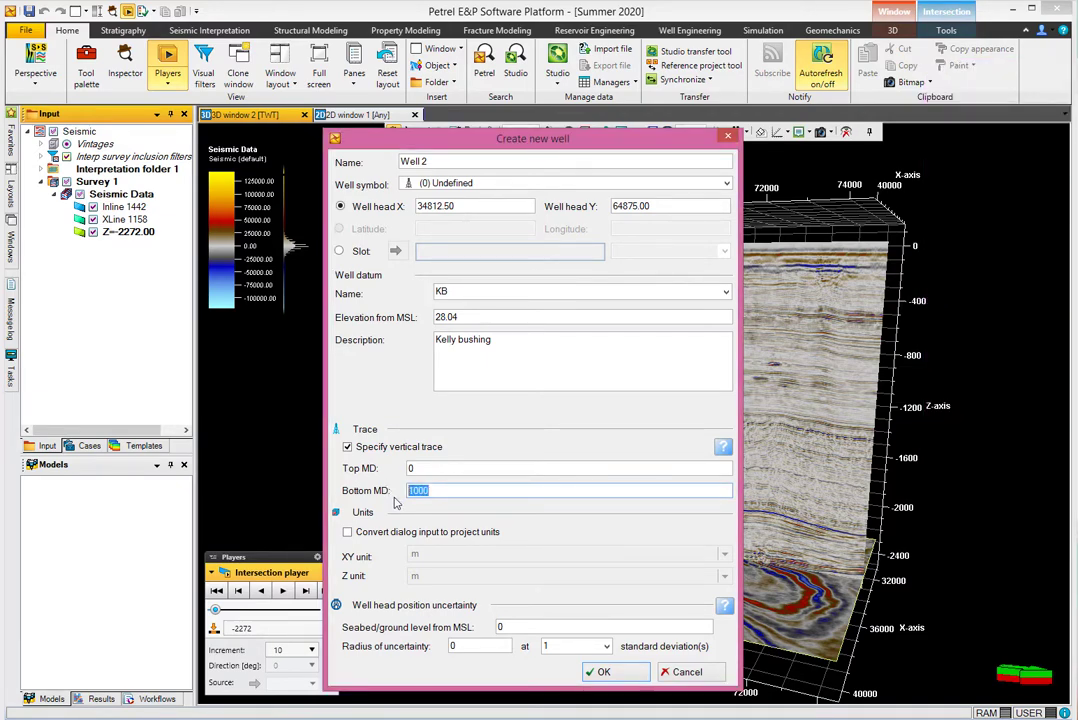
{"action": "key", "text": "ctrl+v"}
{"action": "key", "text": "alt+Tab"}
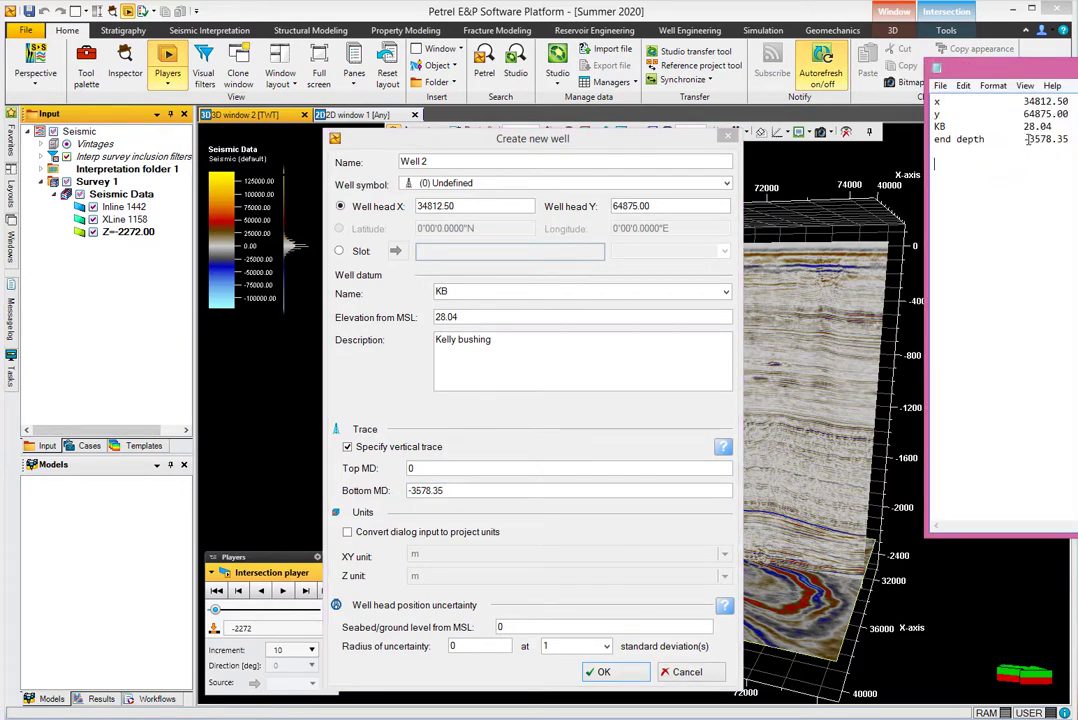
{"action": "left_click", "coordinate": [396, 491]}
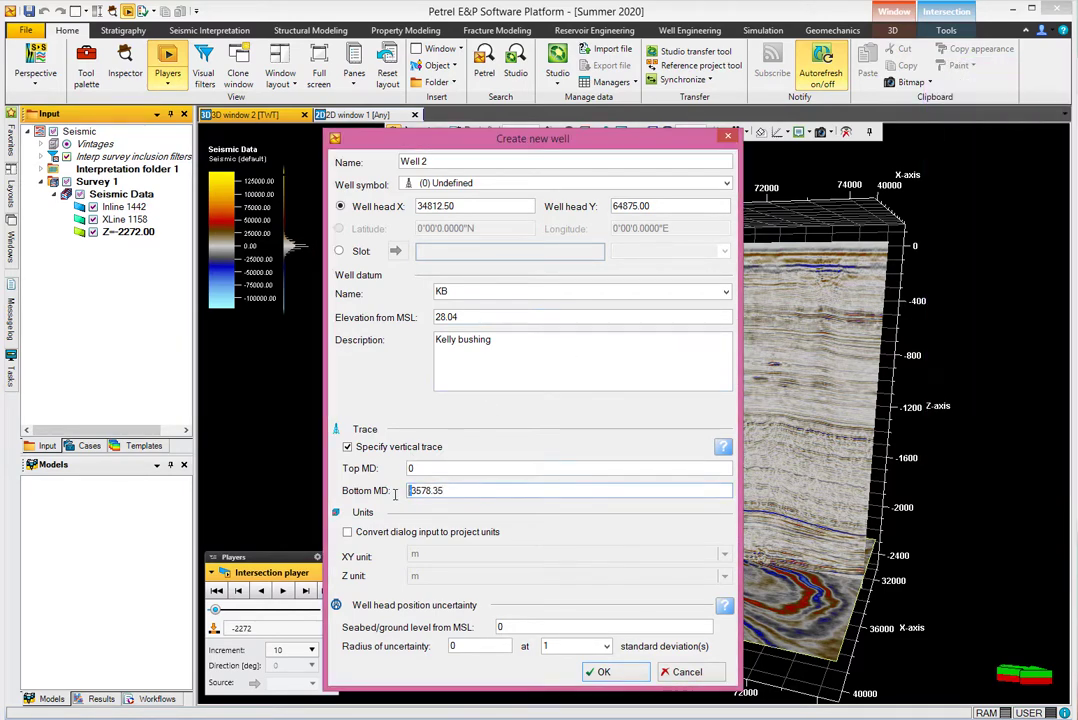
{"action": "key", "text": "Delete"}
{"action": "left_click", "coordinate": [598, 670]}
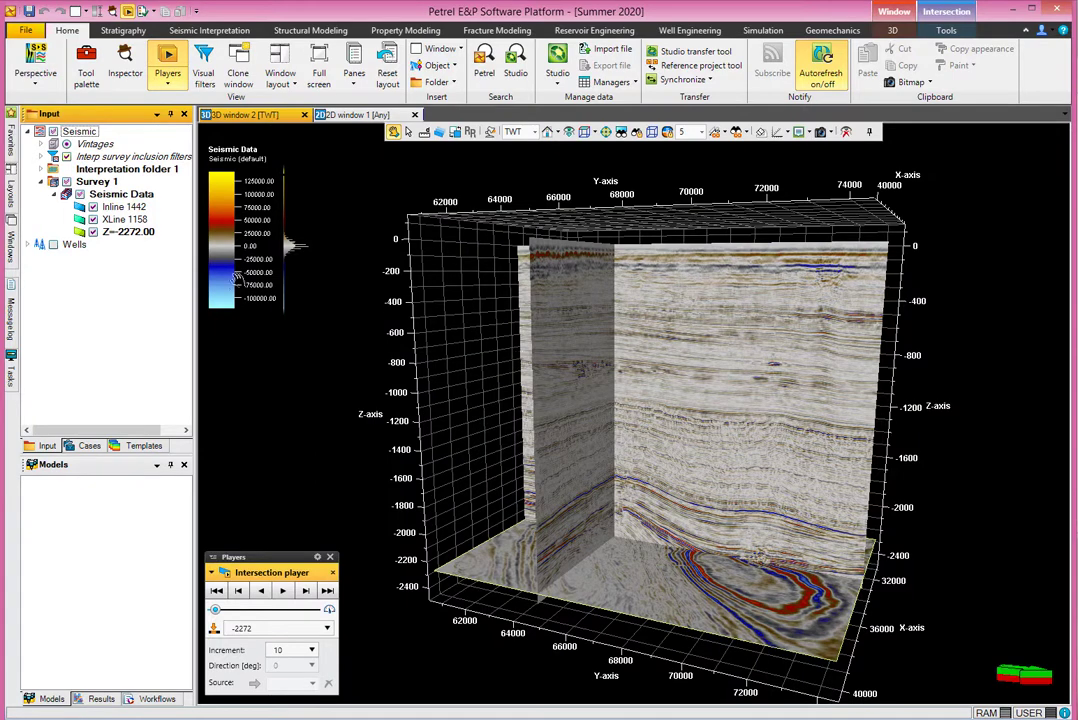
Expand Wells, switch the 3D window to TVD with the axis hidden, then to Any.
{"action": "left_click", "coordinate": [29, 245]}
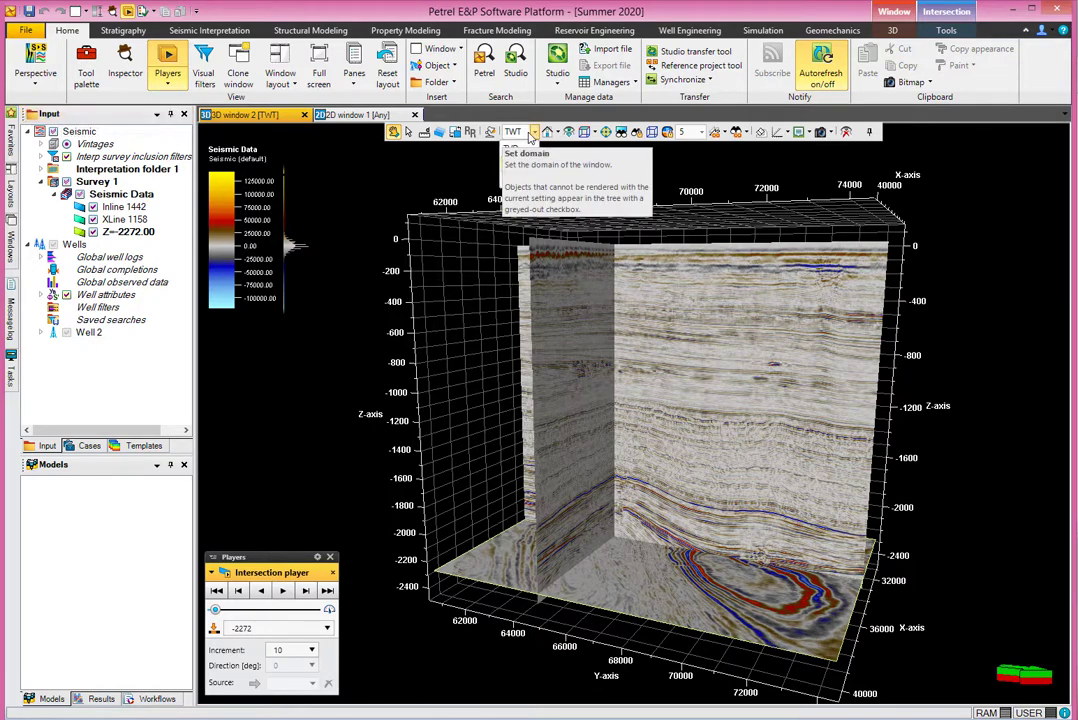
{"action": "left_click", "coordinate": [535, 132]}
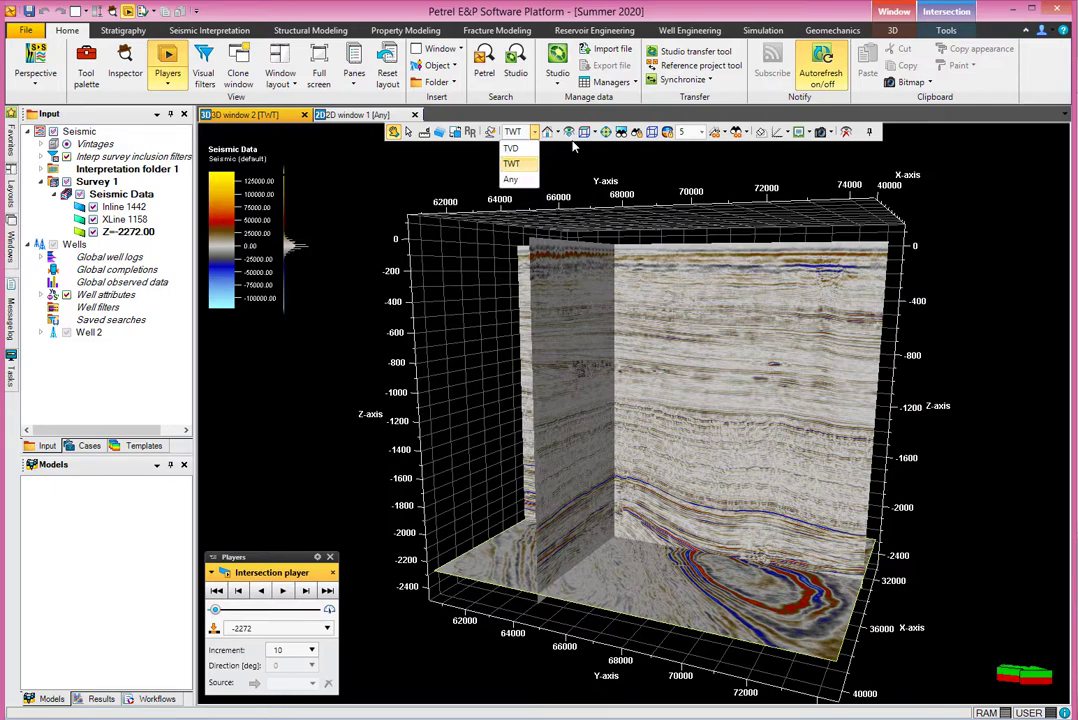
{"action": "left_click", "coordinate": [512, 148]}
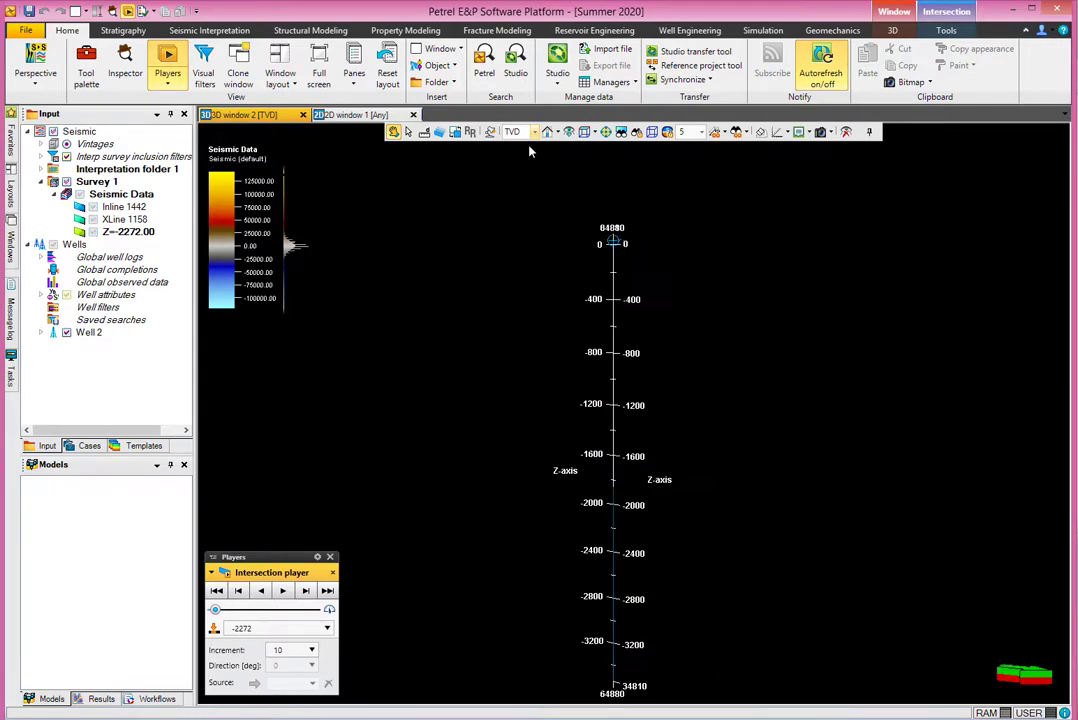
{"action": "left_click", "coordinate": [777, 133]}
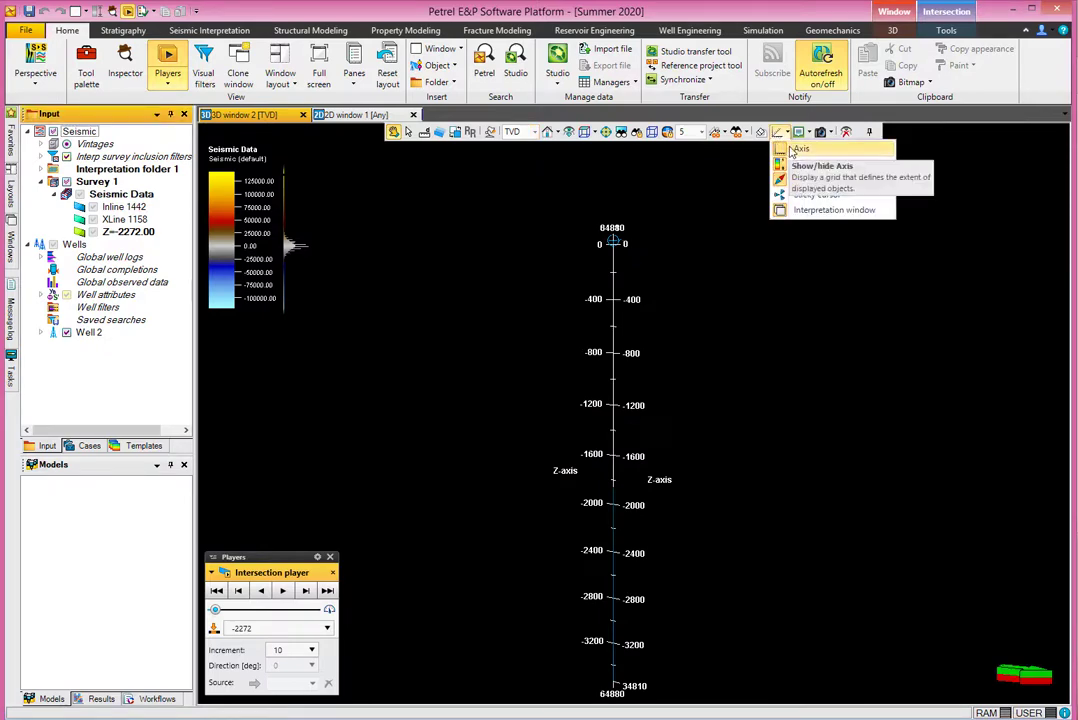
{"action": "left_click", "coordinate": [801, 148]}
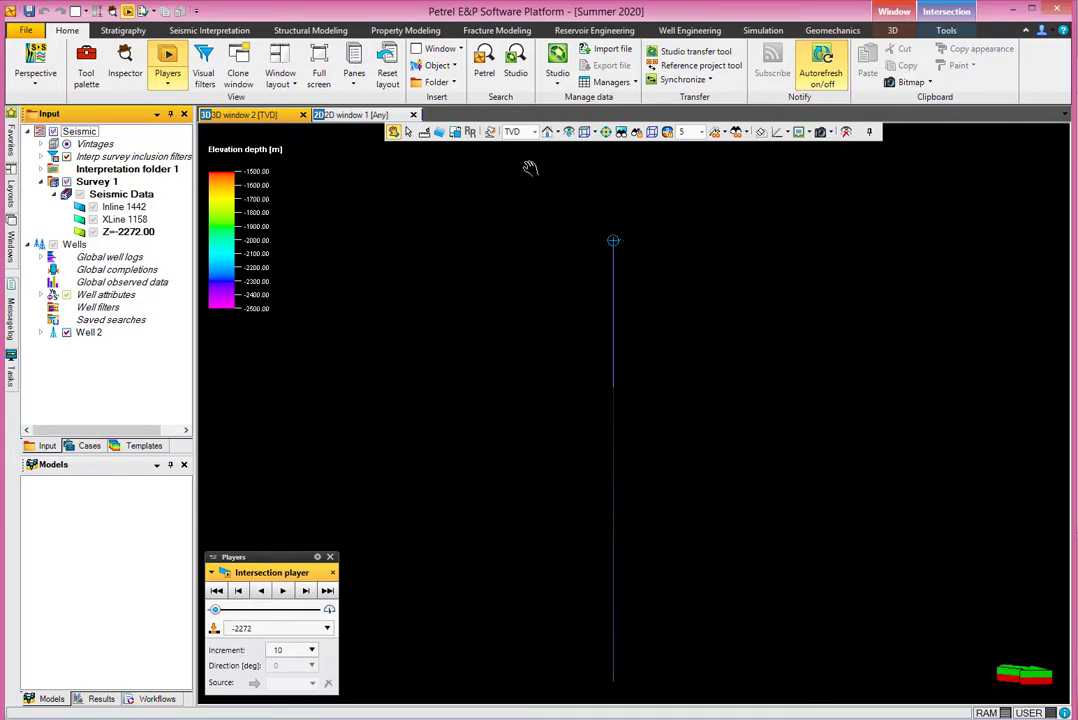
{"action": "left_click", "coordinate": [534, 132]}
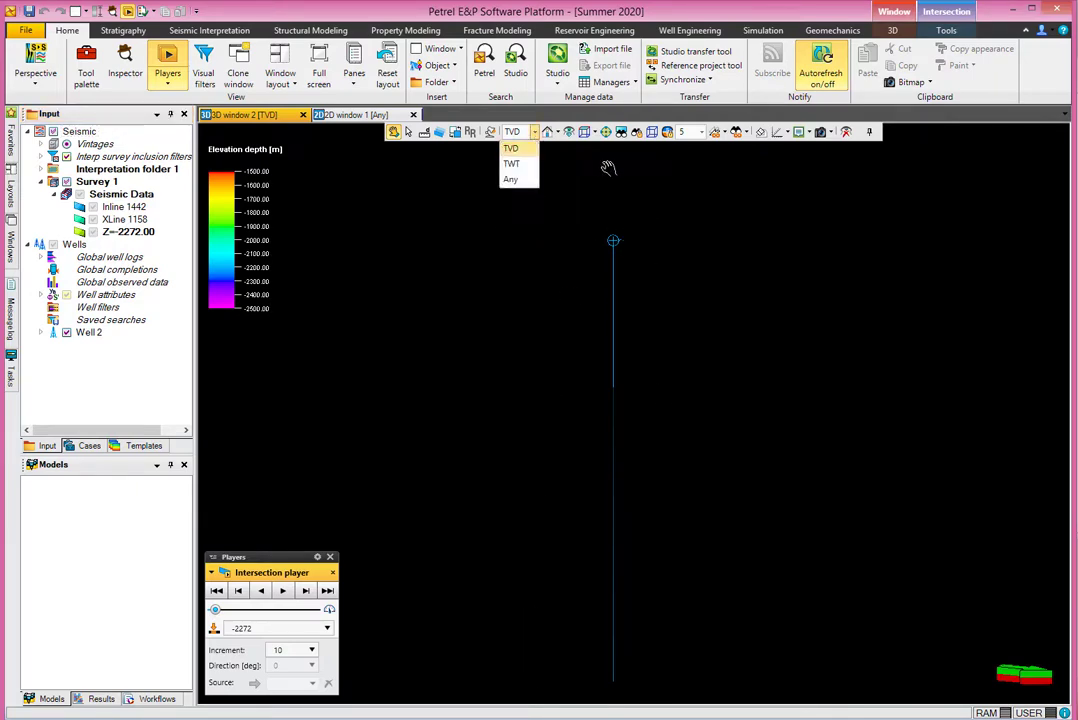
{"action": "left_click", "coordinate": [513, 180]}
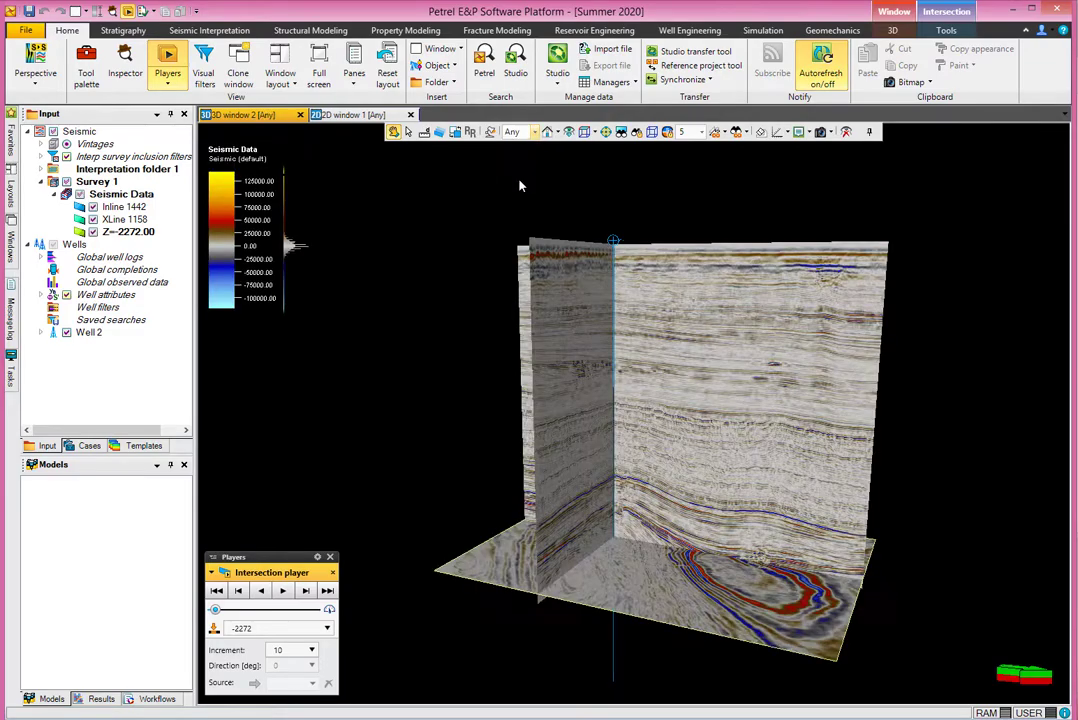
Rotate and tilt the 3D scene, and show the axis grid again.
{"action": "left_click_drag", "start_coordinate": [593, 393], "coordinate": [617, 350]}
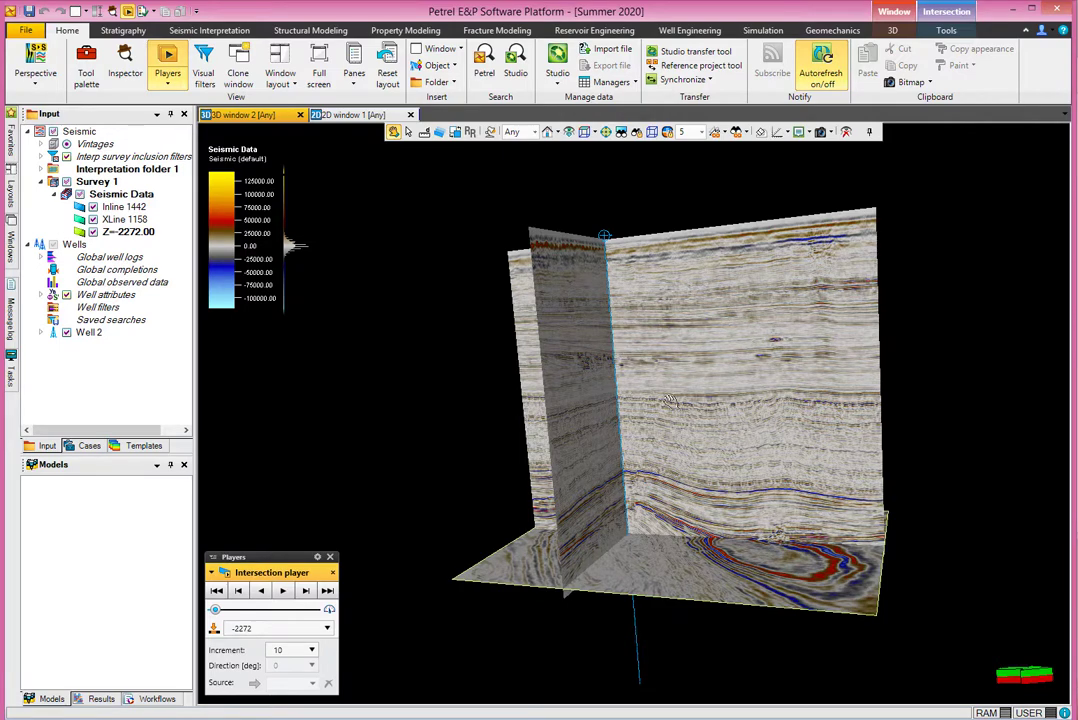
{"action": "left_click_drag", "start_coordinate": [548, 487], "coordinate": [651, 495]}
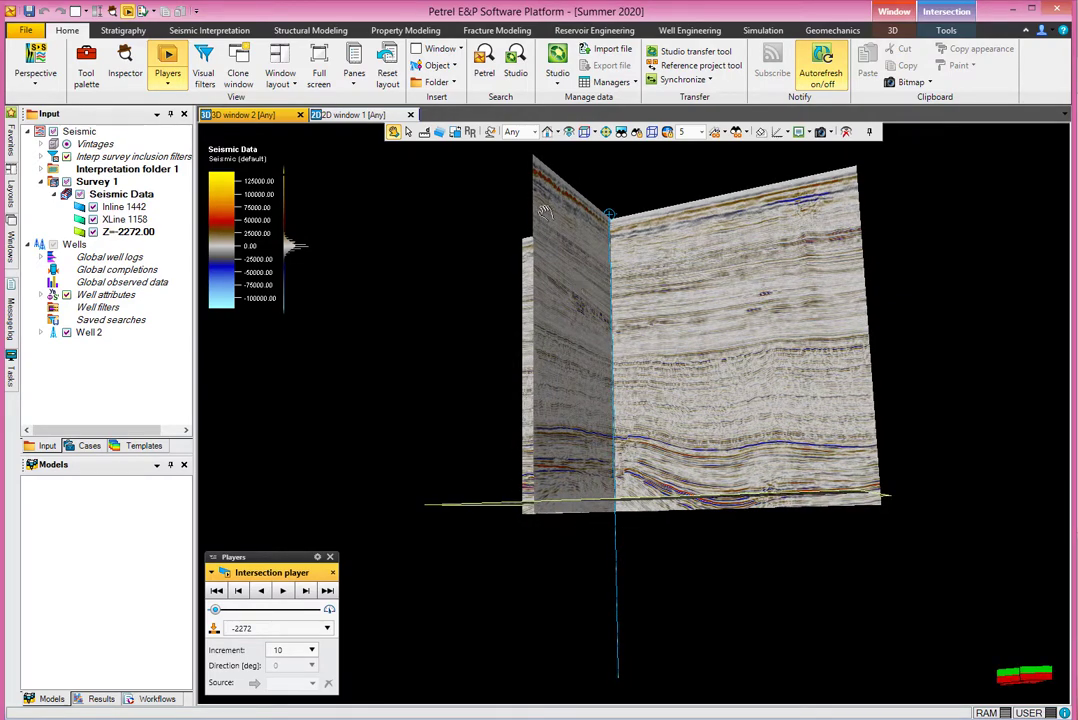
{"action": "left_click", "coordinate": [784, 132]}
{"action": "left_click", "coordinate": [784, 151]}
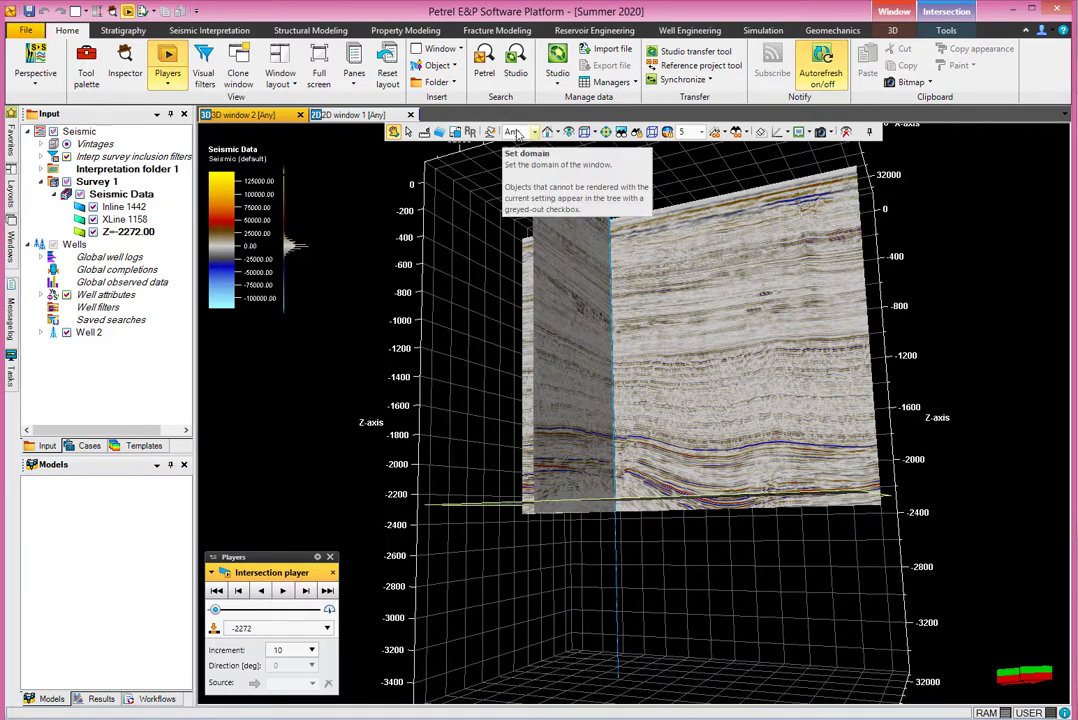
Cycle the 3D window domain through TWT and TVD, ending in Any.
{"action": "left_click", "coordinate": [533, 131]}
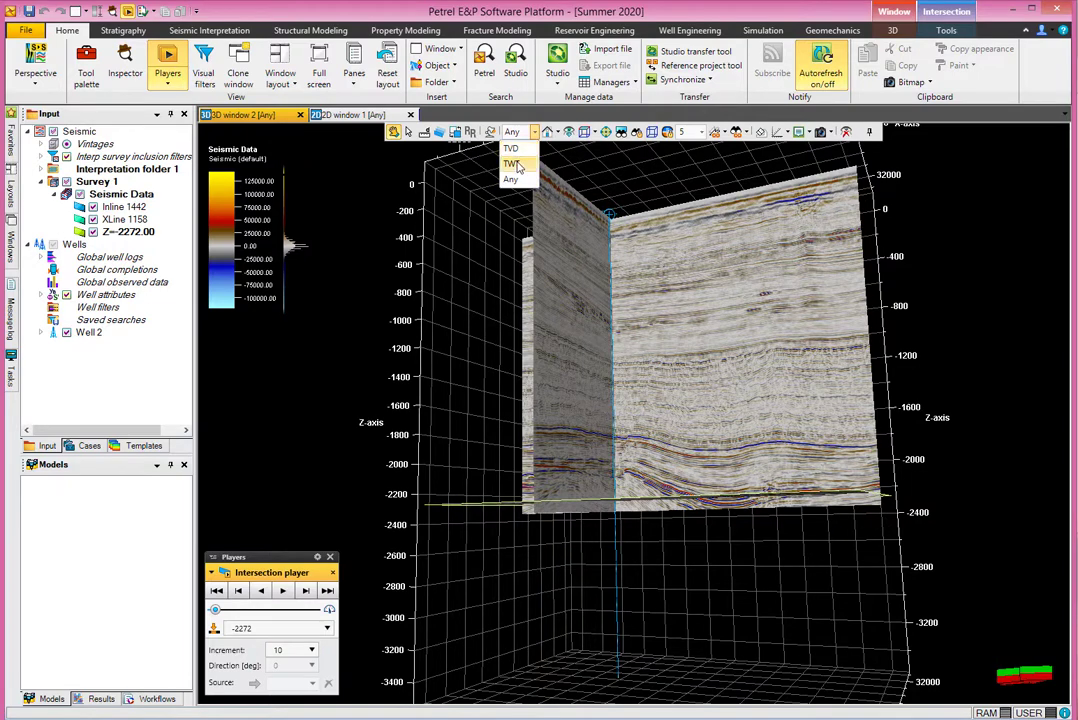
{"action": "left_click", "coordinate": [512, 164]}
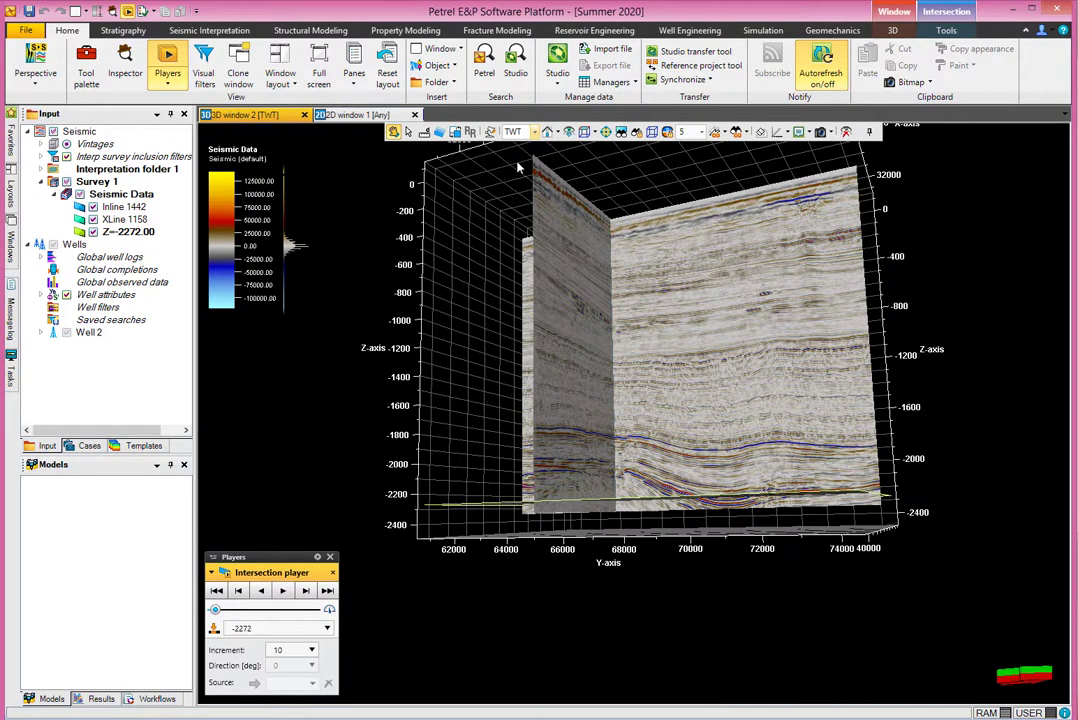
{"action": "left_click", "coordinate": [519, 134]}
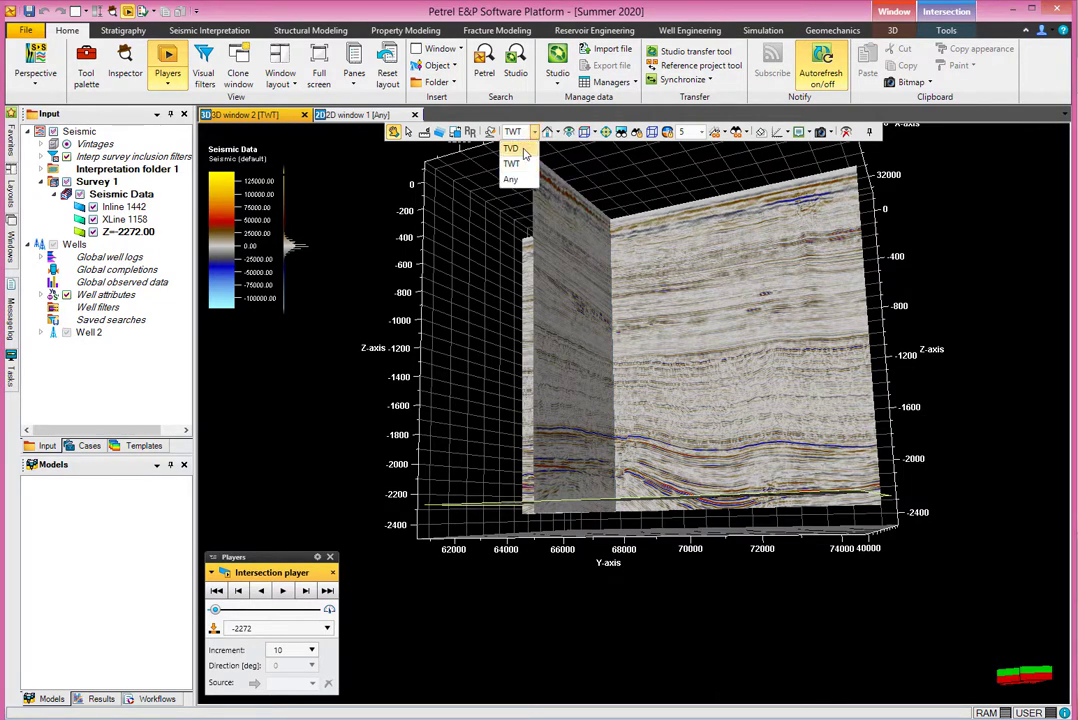
{"action": "left_click", "coordinate": [512, 149]}
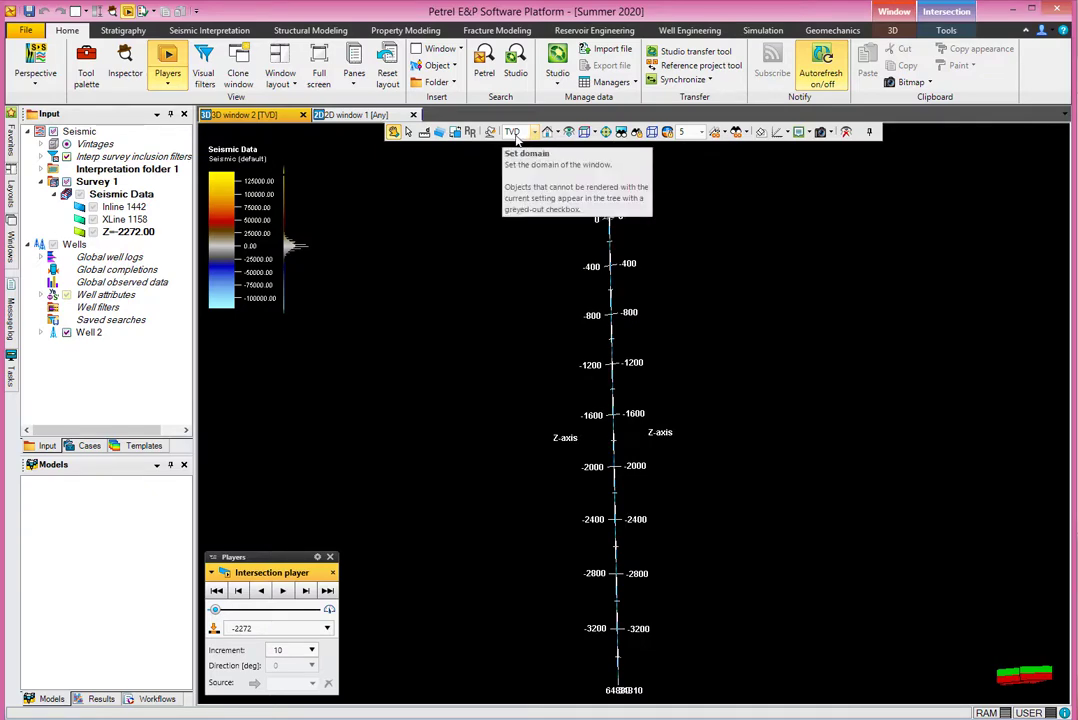
{"action": "left_click", "coordinate": [512, 131]}
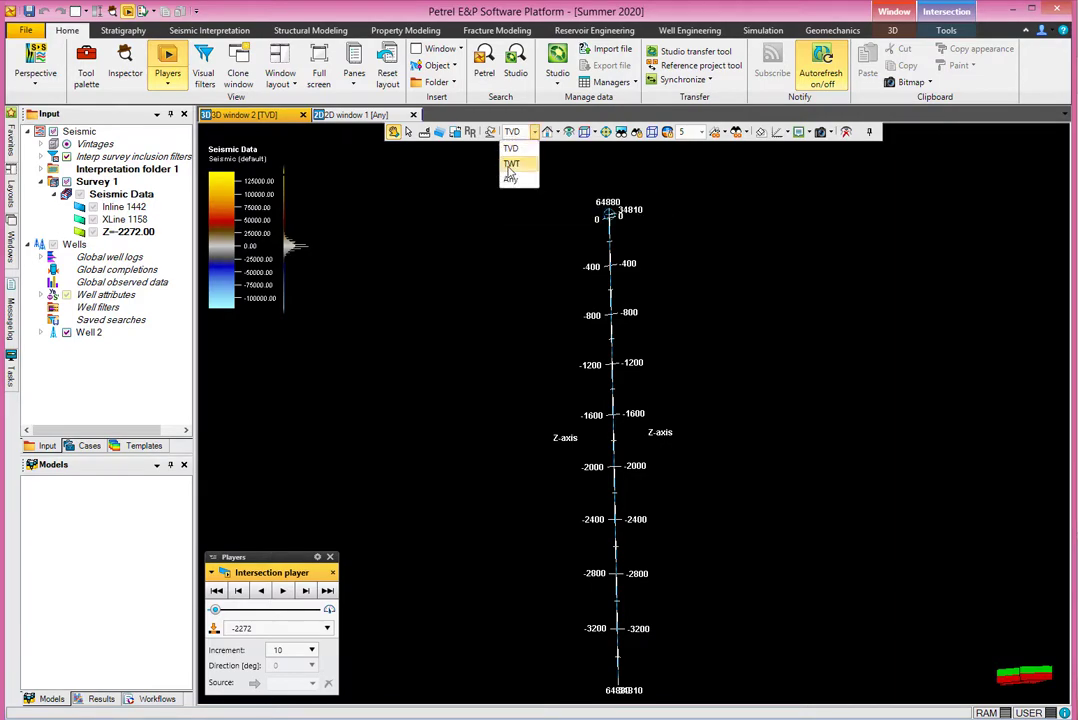
{"action": "left_click", "coordinate": [510, 179]}
Set the well display pipe width to 20 in the Wells settings.
{"action": "double_click", "coordinate": [75, 245]}
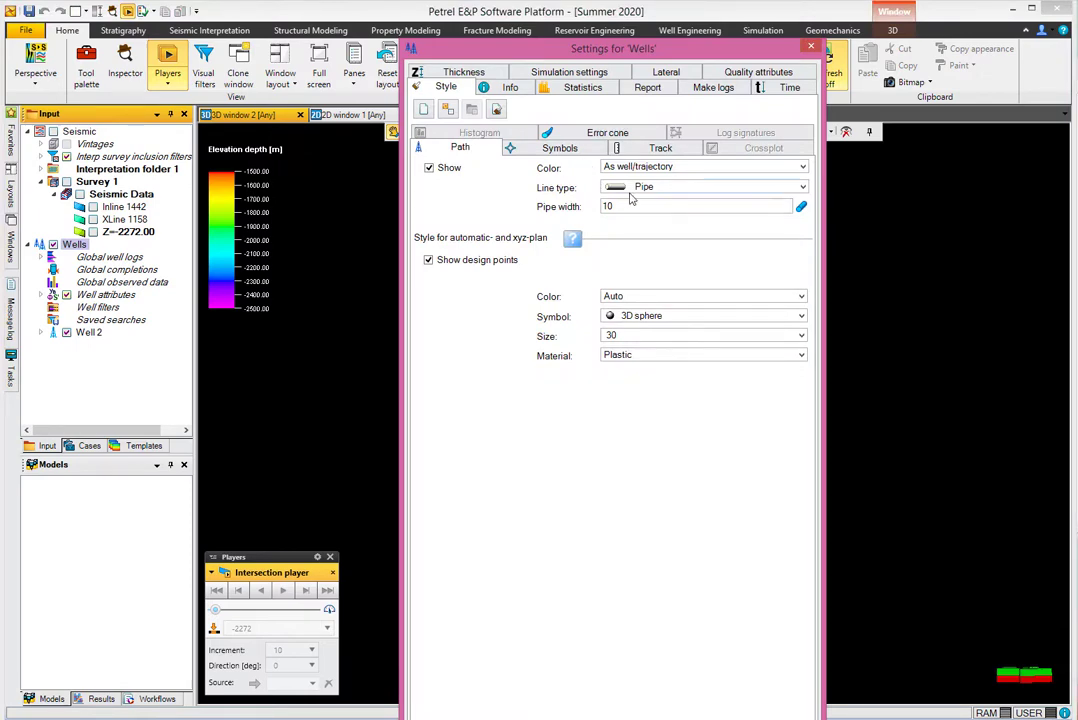
{"action": "left_click_drag", "start_coordinate": [526, 46], "coordinate": [331, 33]}
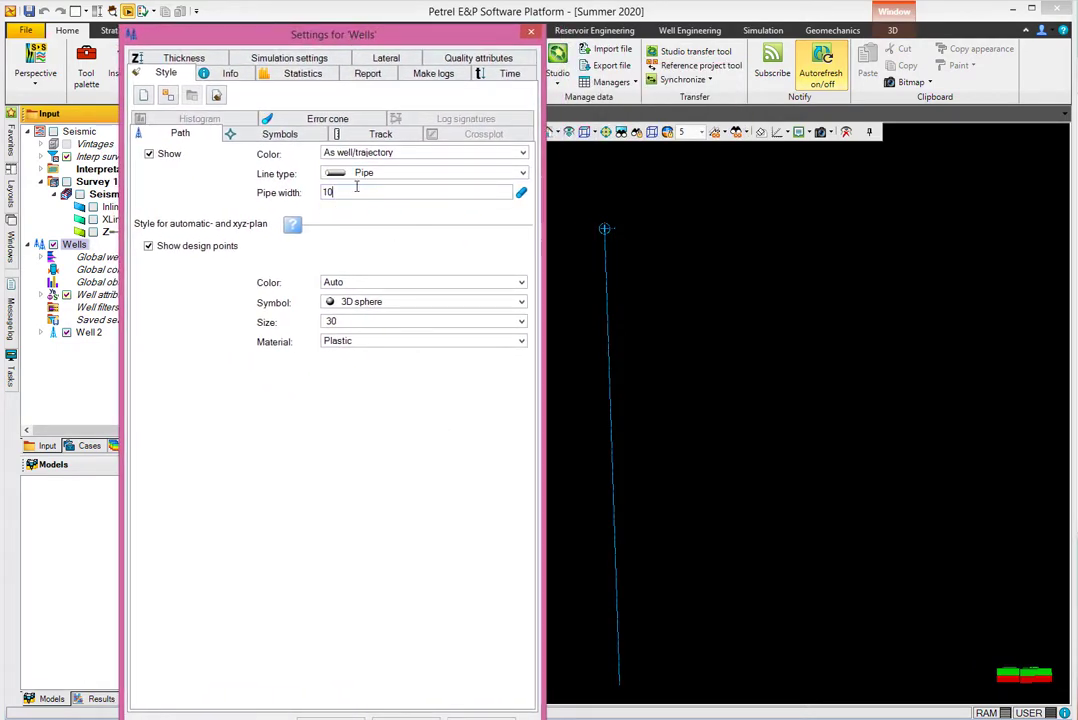
{"action": "left_click_drag", "start_coordinate": [356, 186], "coordinate": [291, 195]}
{"action": "type", "text": "20"}
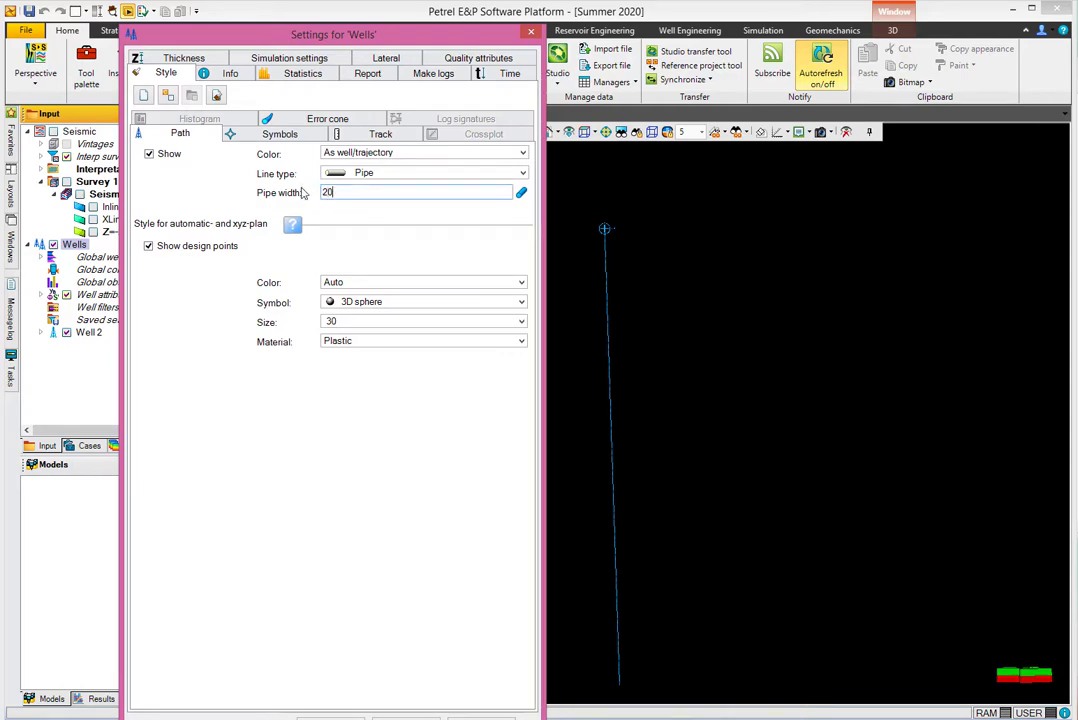
{"action": "left_click_drag", "start_coordinate": [313, 42], "coordinate": [313, 22]}
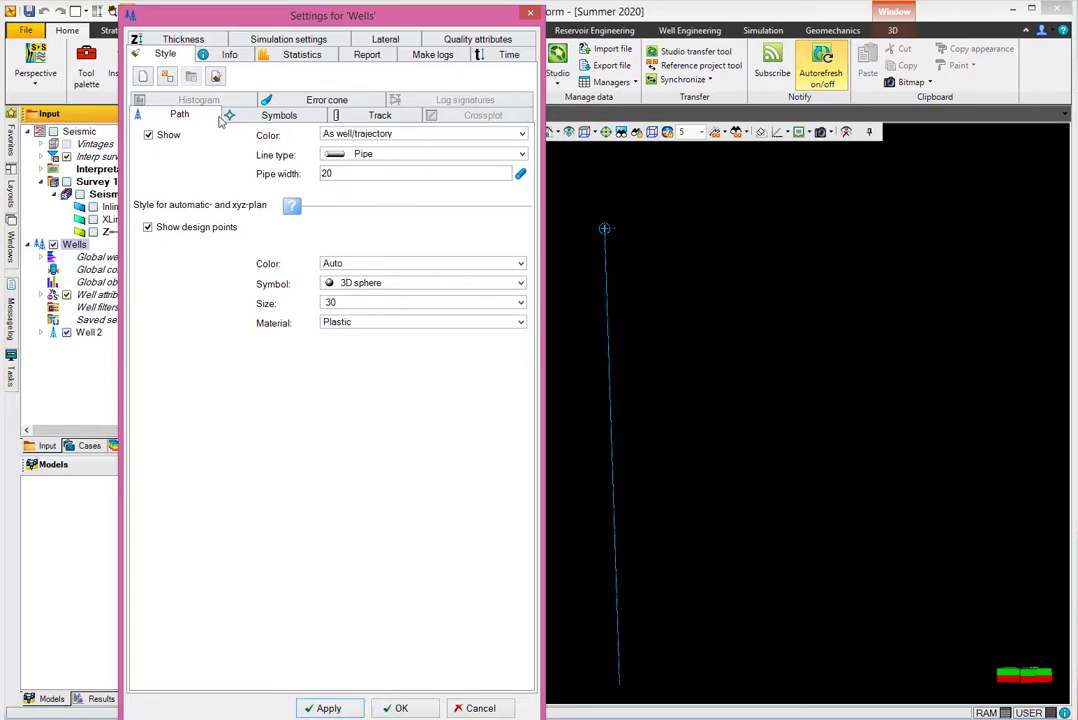
Switch the well labels to flat 2D text at font size 20, then apply and confirm.
{"action": "left_click", "coordinate": [252, 116]}
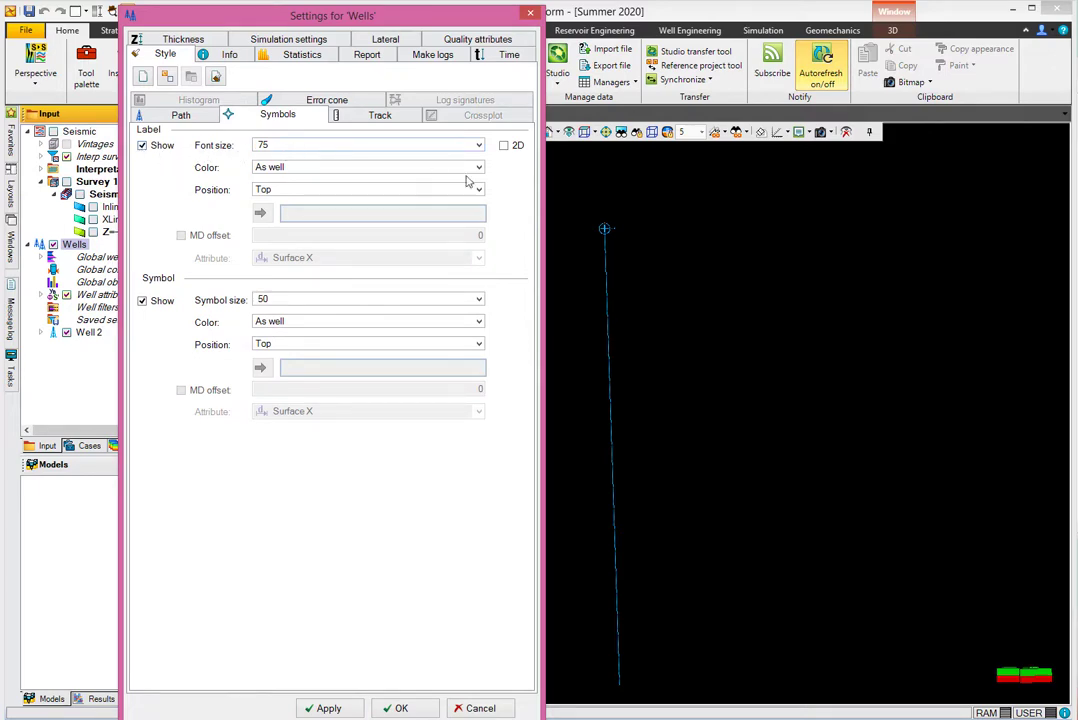
{"action": "left_click", "coordinate": [504, 145]}
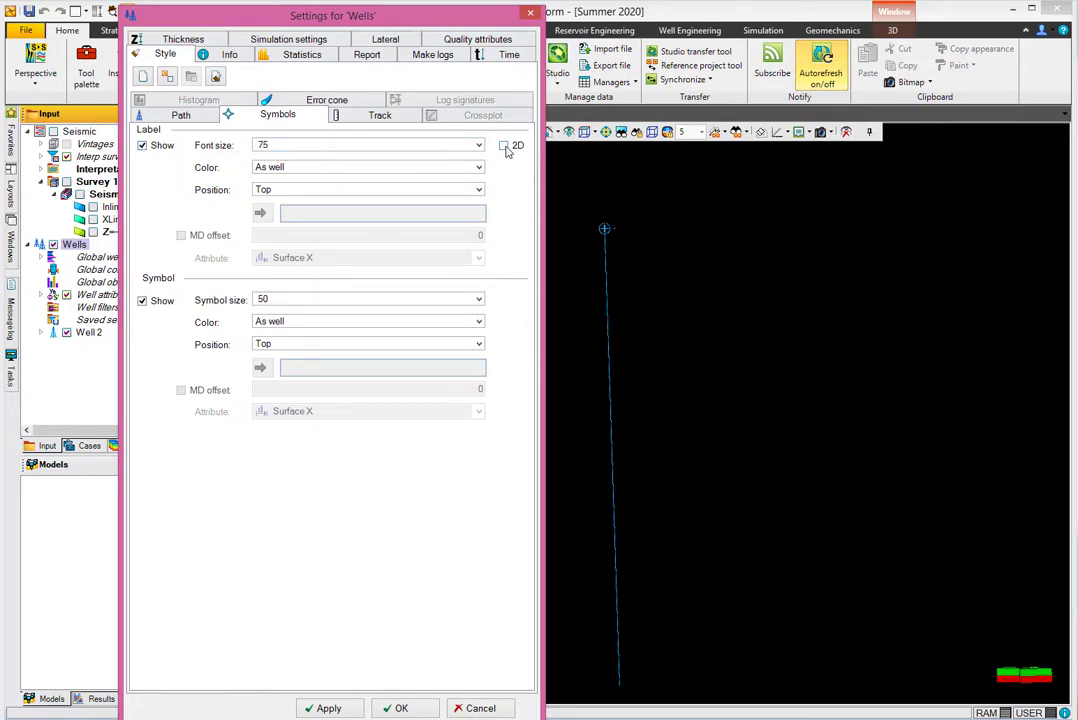
{"action": "left_click", "coordinate": [328, 708]}
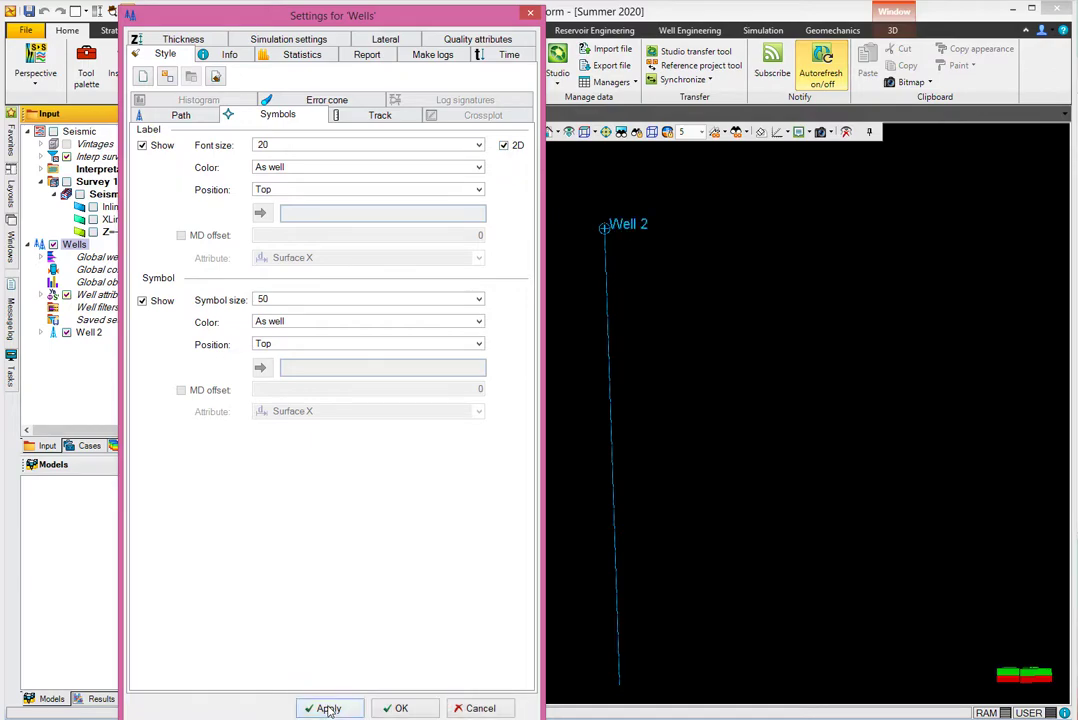
{"action": "left_click", "coordinate": [401, 708]}
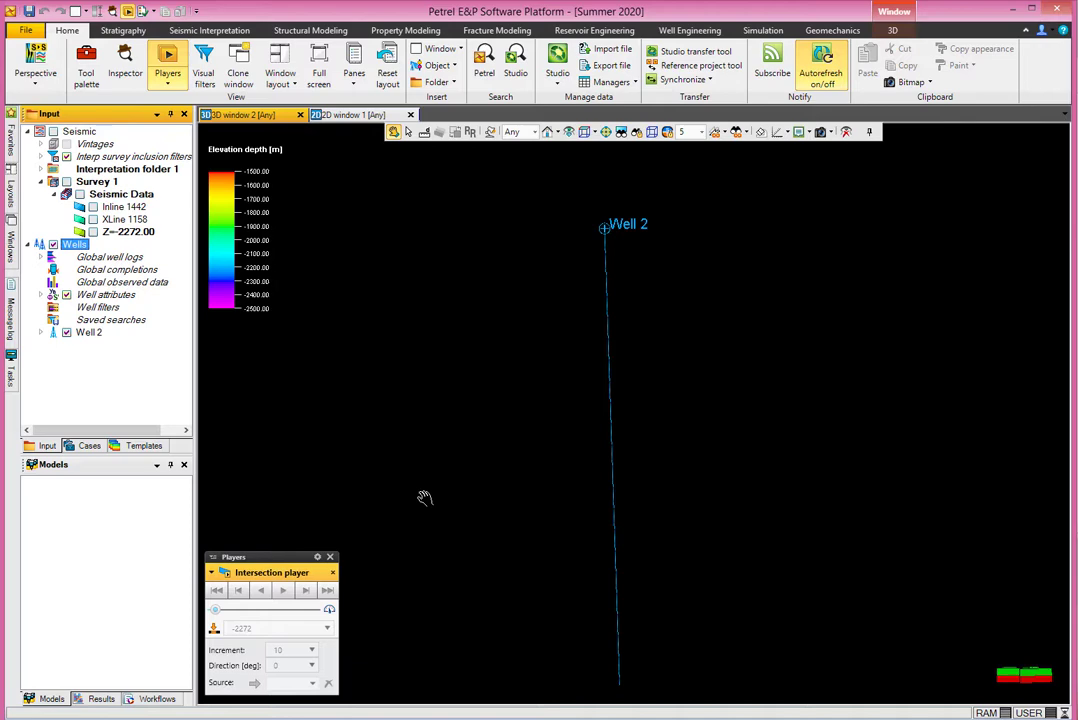
{"action": "right_click", "coordinate": [104, 355]}
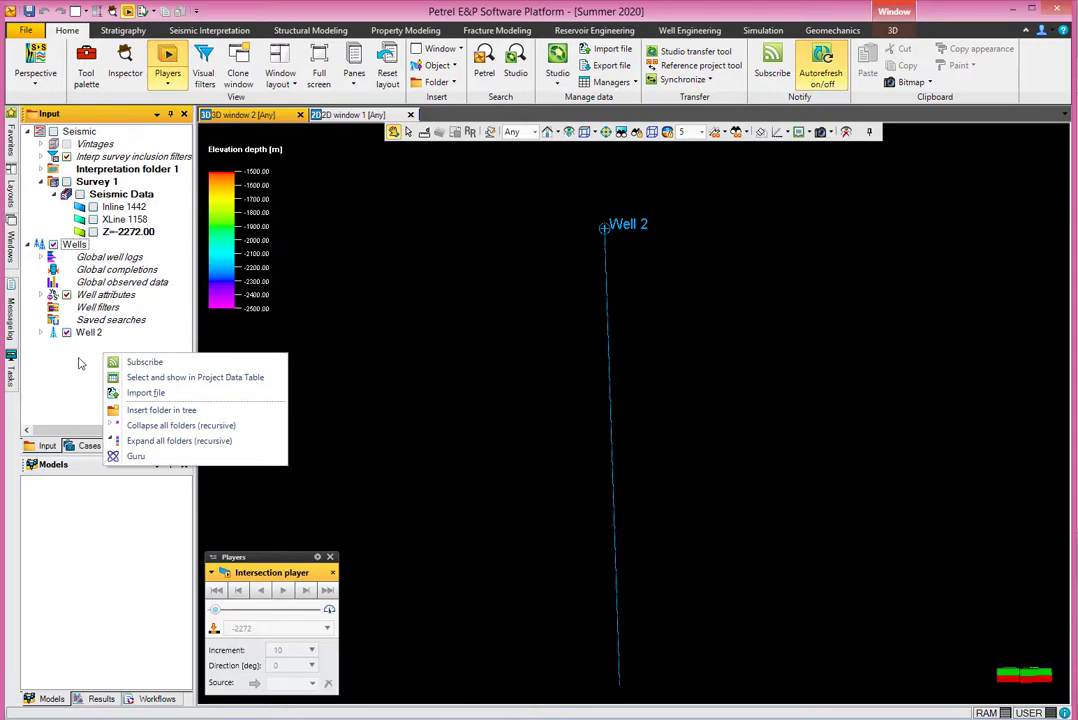
{"action": "left_click", "coordinate": [148, 392]}
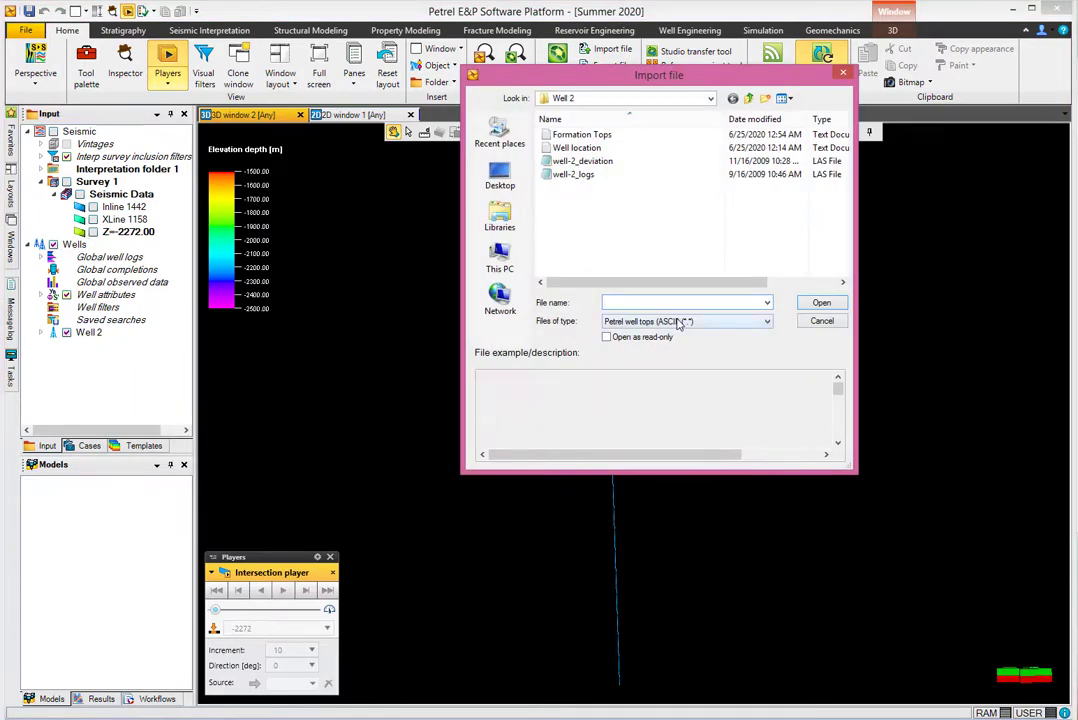
{"action": "left_click", "coordinate": [681, 321]}
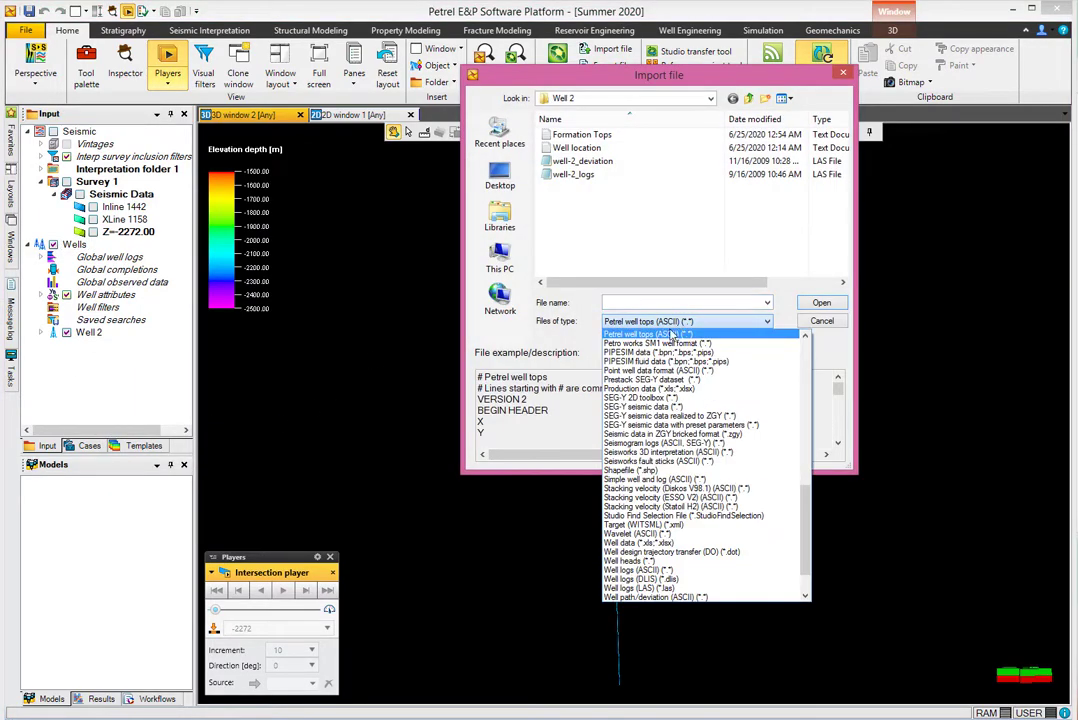
{"action": "left_click", "coordinate": [660, 597]}
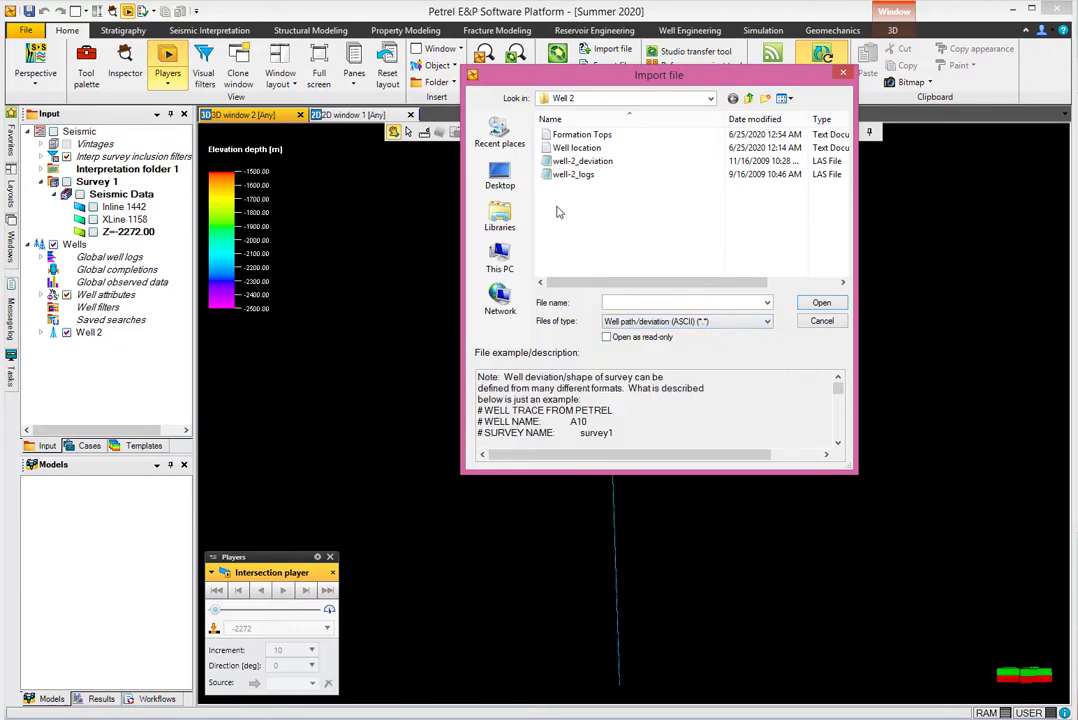
{"action": "left_click", "coordinate": [574, 164]}
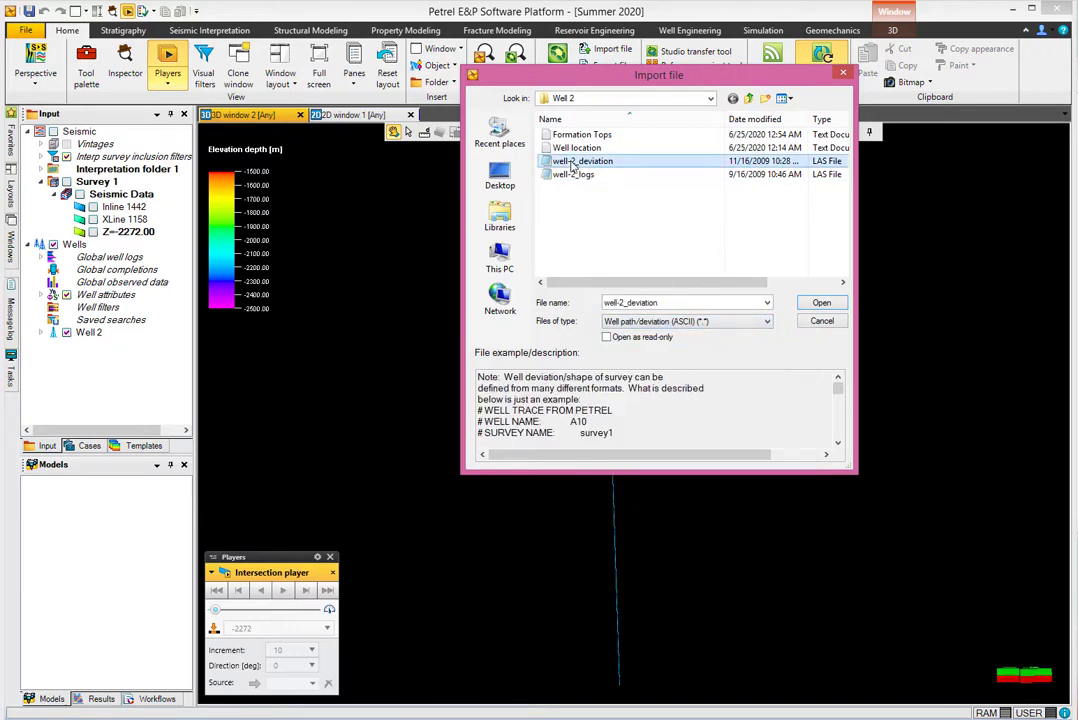
{"action": "left_click", "coordinate": [821, 321]}
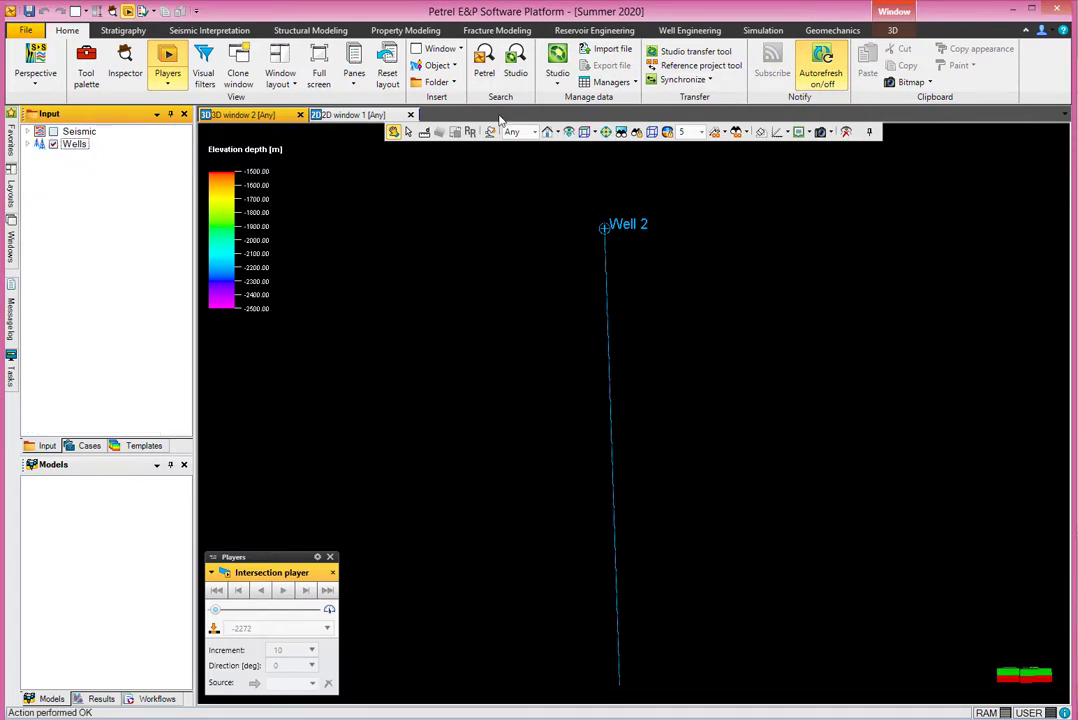
Create a new Well tops 1 folder in the Input tree and select it.
{"action": "left_click", "coordinate": [437, 82]}
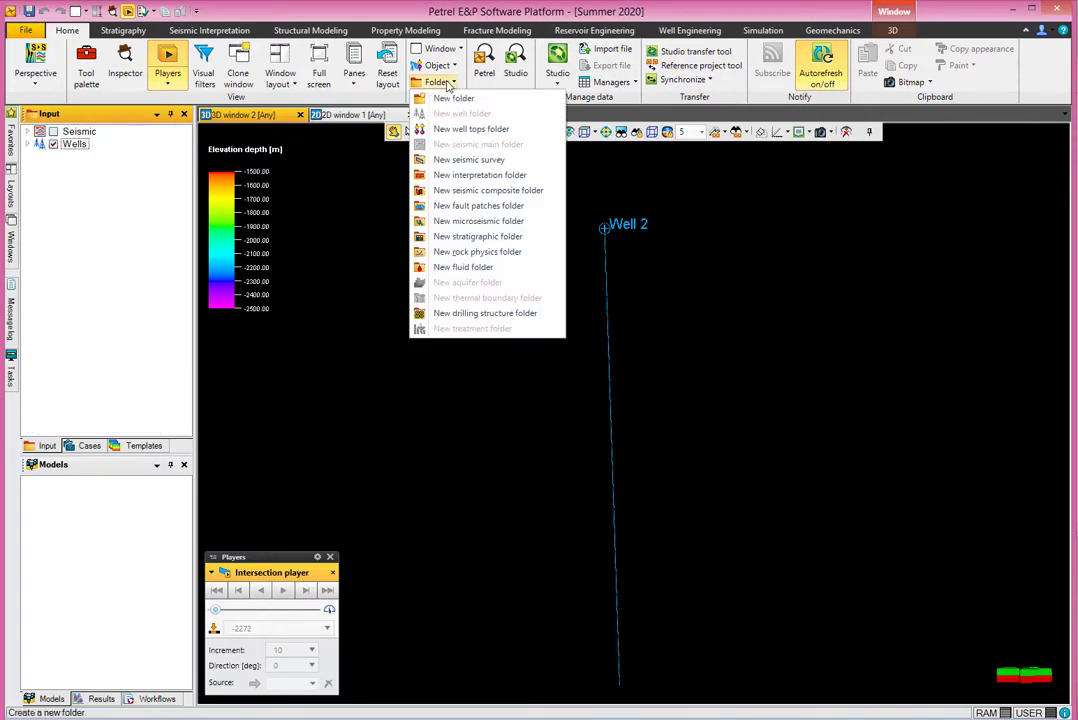
{"action": "left_click", "coordinate": [469, 130]}
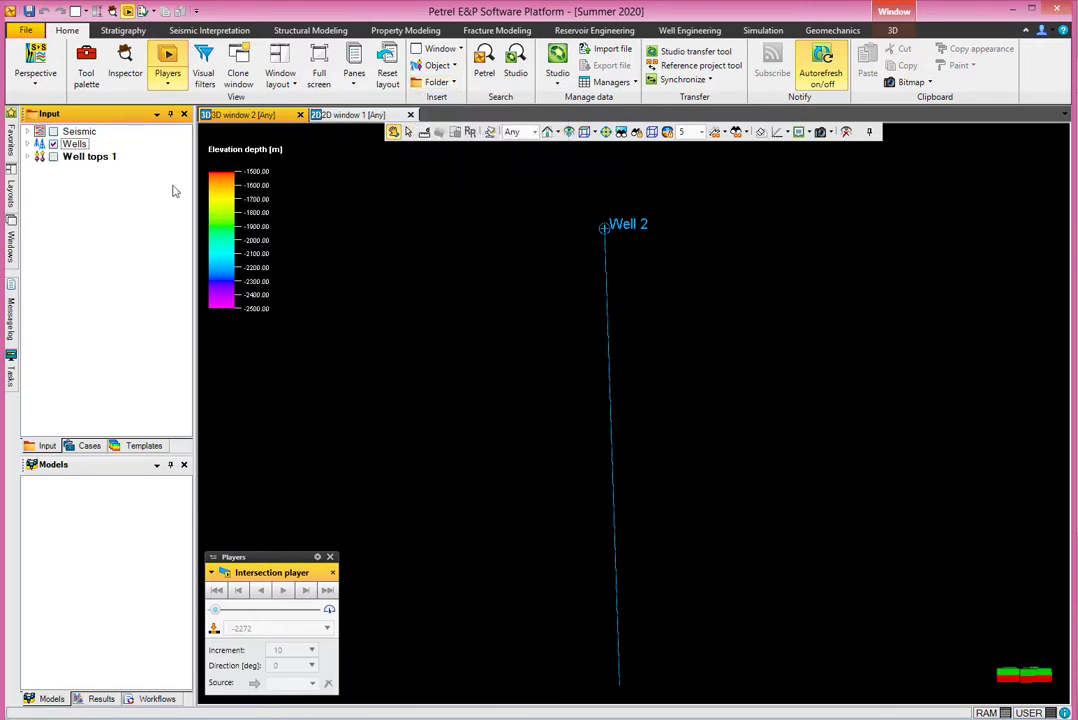
{"action": "left_click", "coordinate": [37, 158]}
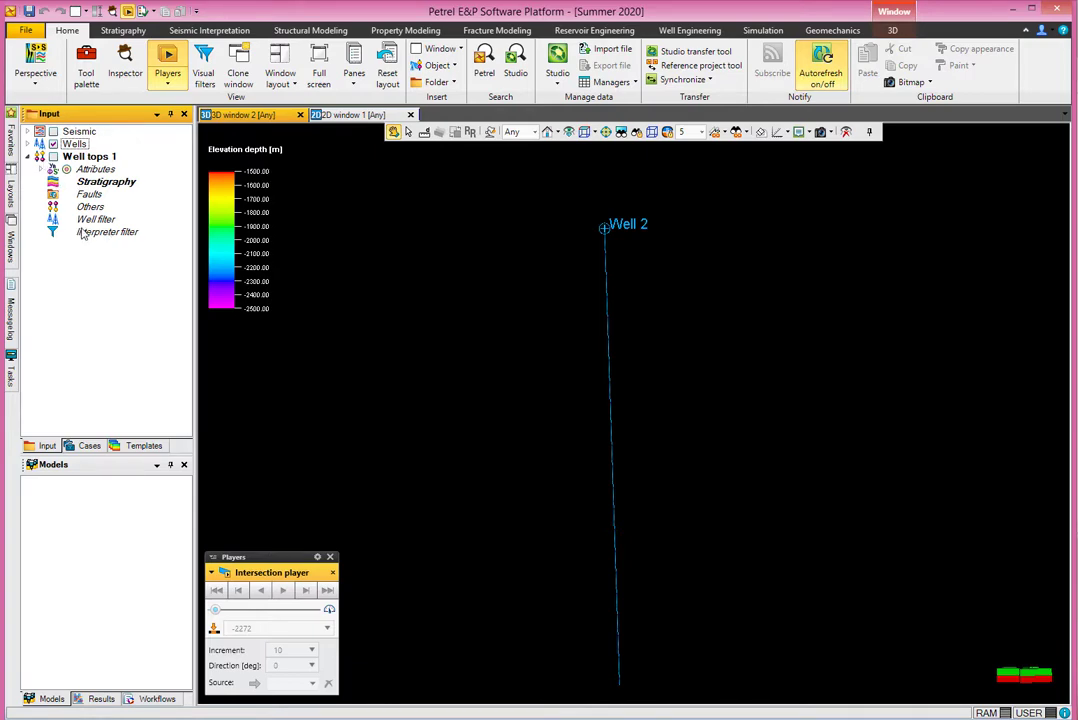
{"action": "left_click", "coordinate": [88, 158]}
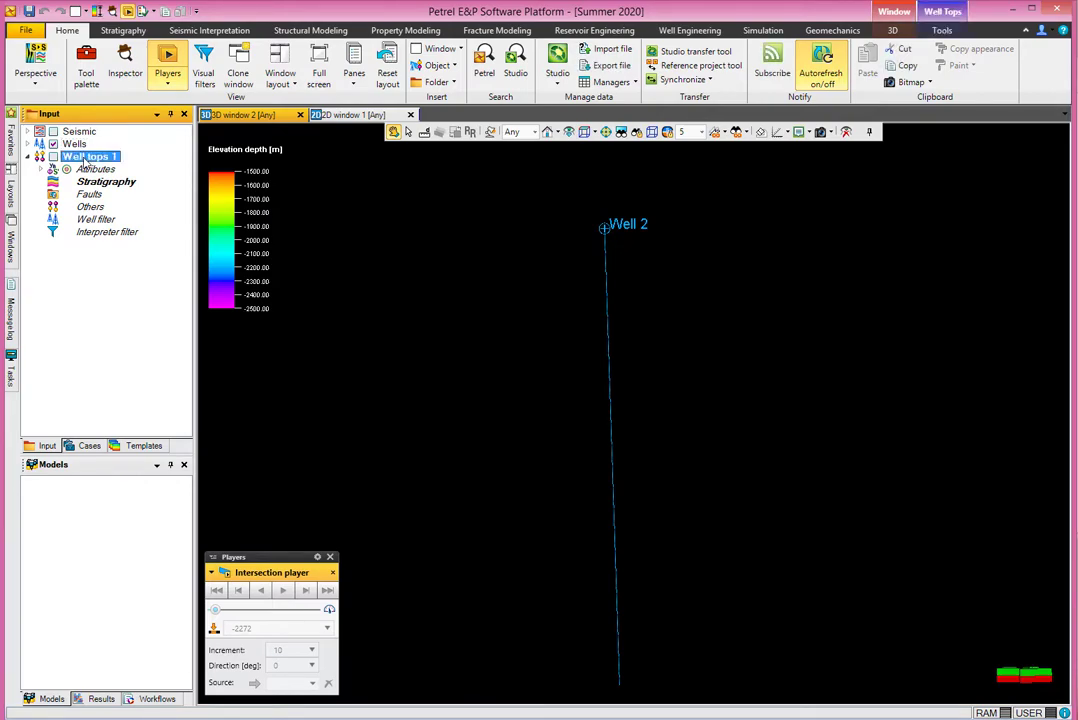
Try importing into Well tops 1, browse the file types, then cancel.
{"action": "right_click", "coordinate": [86, 163]}
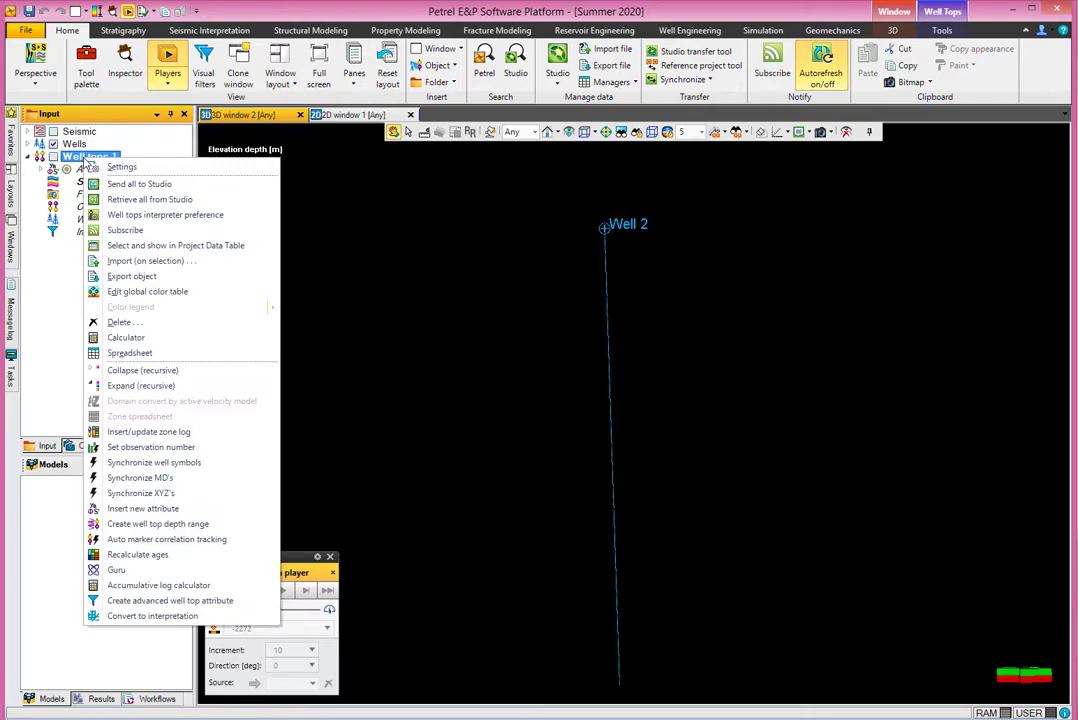
{"action": "left_click", "coordinate": [130, 261]}
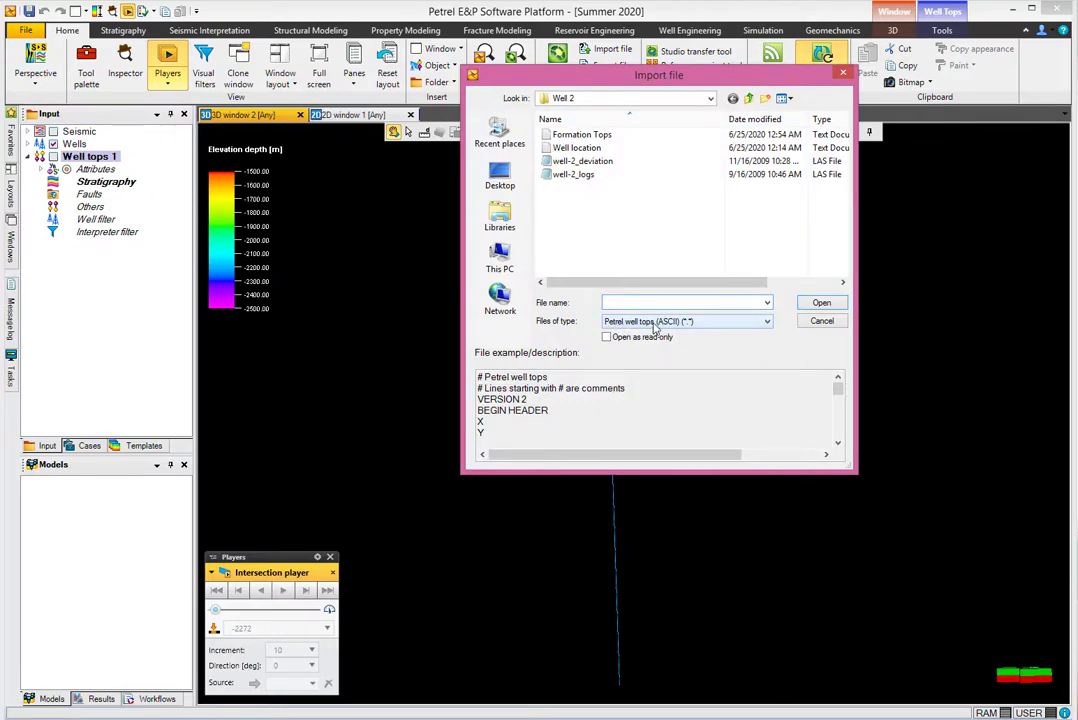
{"action": "left_click", "coordinate": [656, 322]}
{"action": "left_click", "coordinate": [682, 335]}
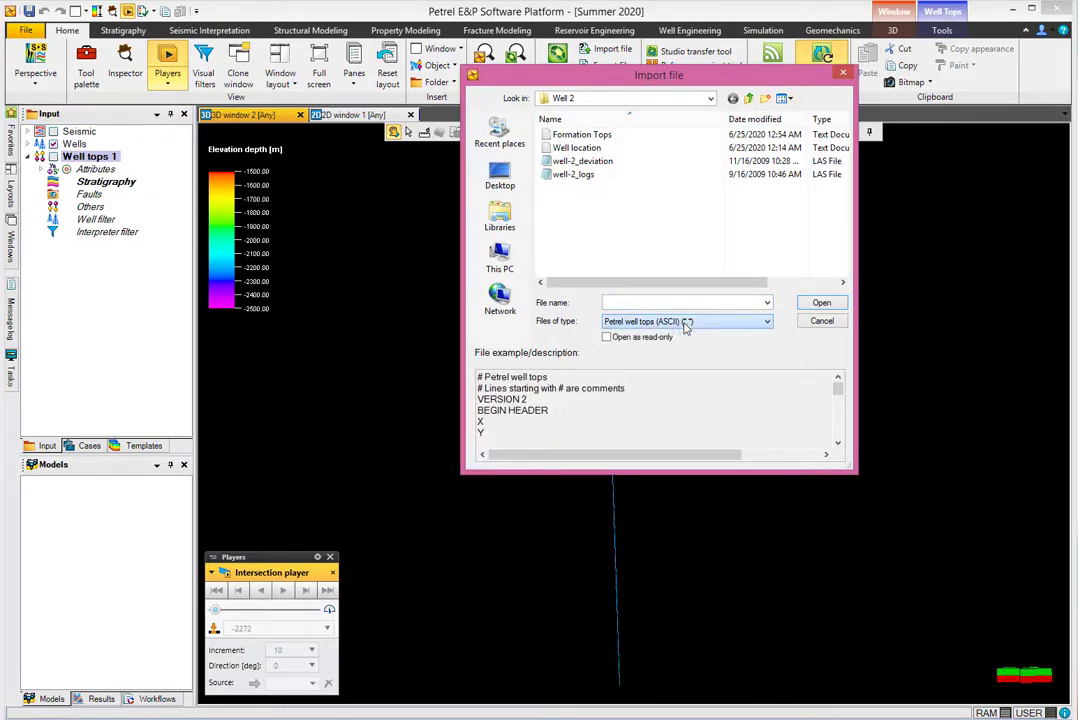
{"action": "left_click", "coordinate": [686, 322]}
{"action": "left_click", "coordinate": [681, 323]}
{"action": "left_click", "coordinate": [822, 322]}
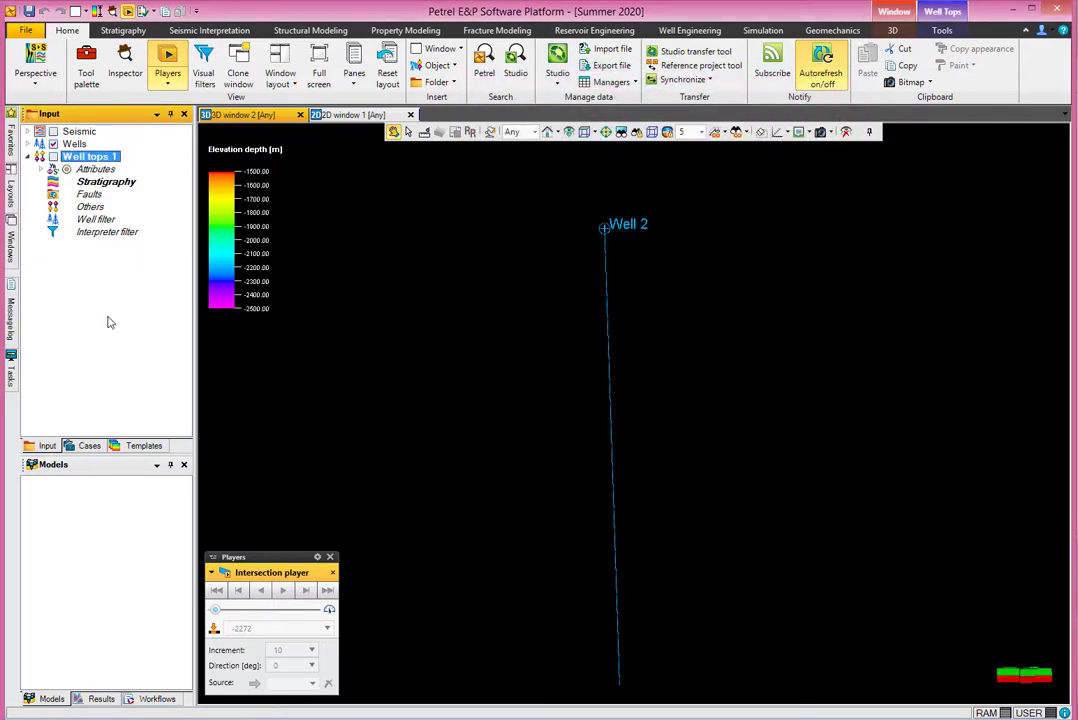
Try a general file import from the Input tree, then cancel it.
{"action": "right_click", "coordinate": [81, 302]}
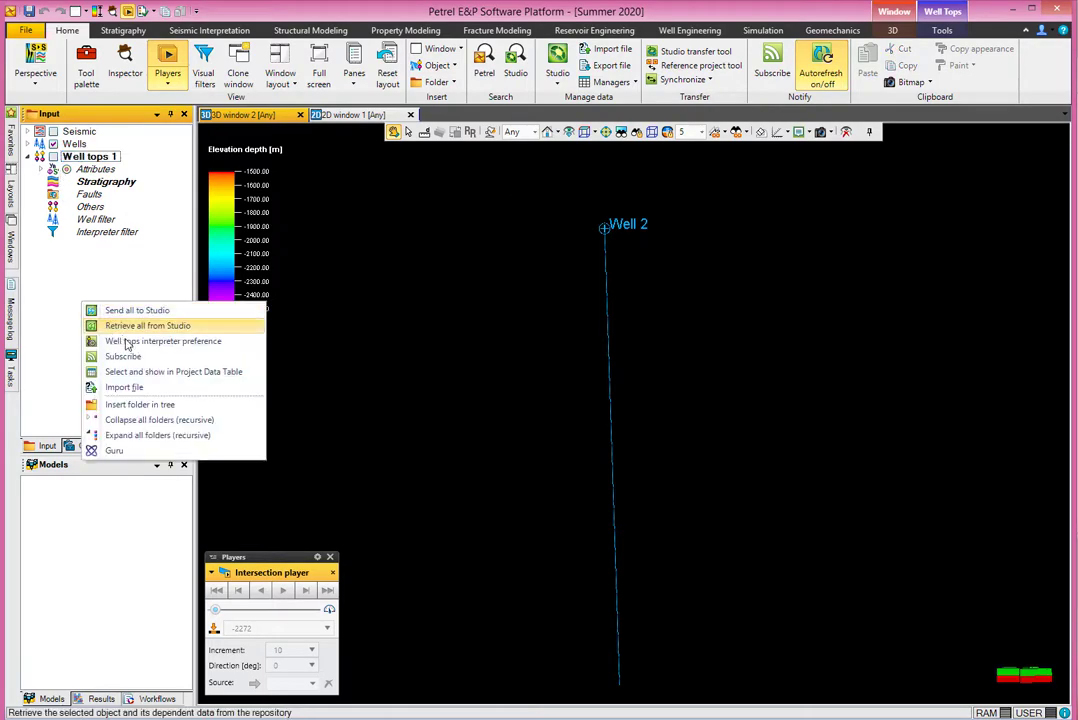
{"action": "left_click", "coordinate": [95, 387]}
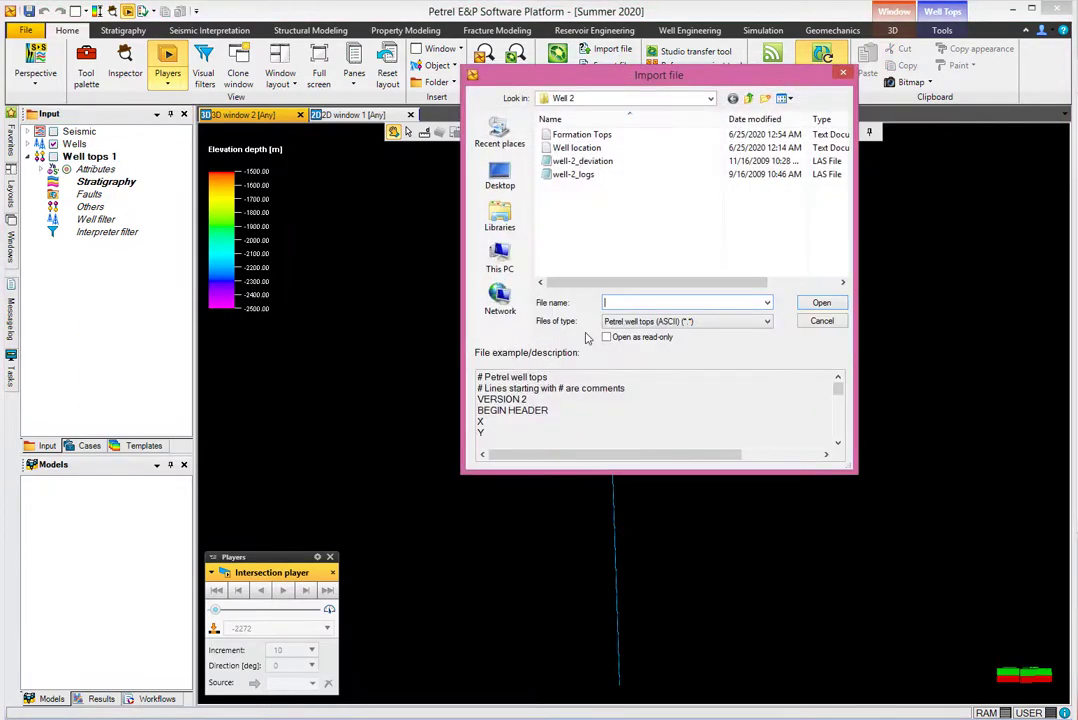
{"action": "left_click", "coordinate": [667, 322]}
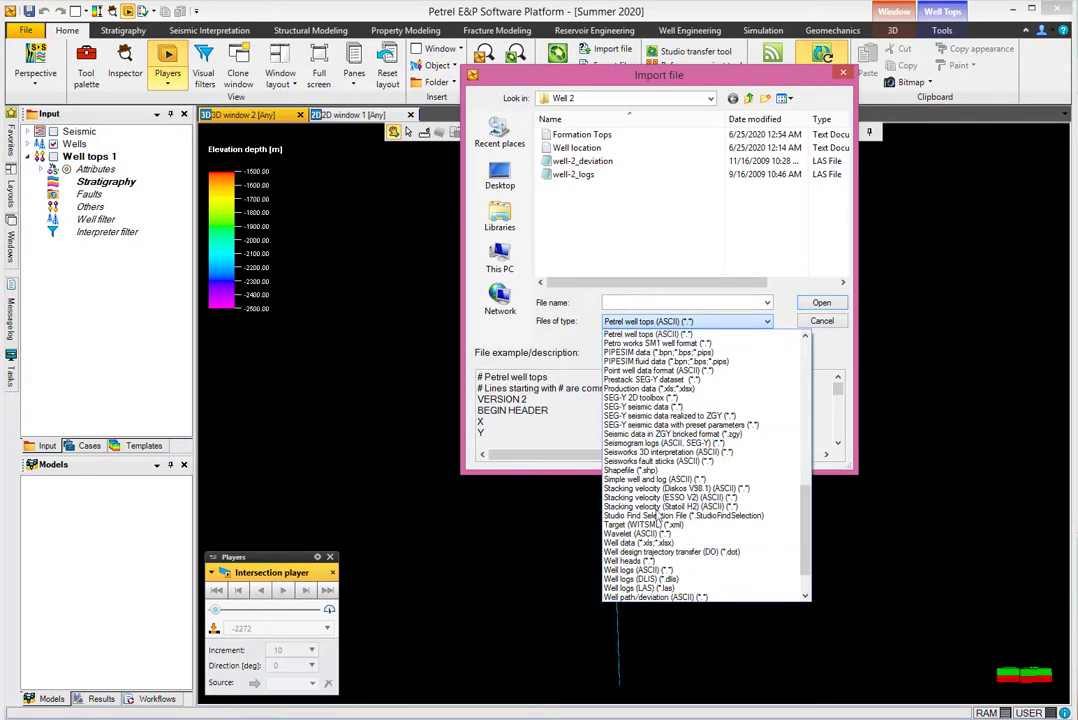
{"action": "left_click", "coordinate": [771, 327]}
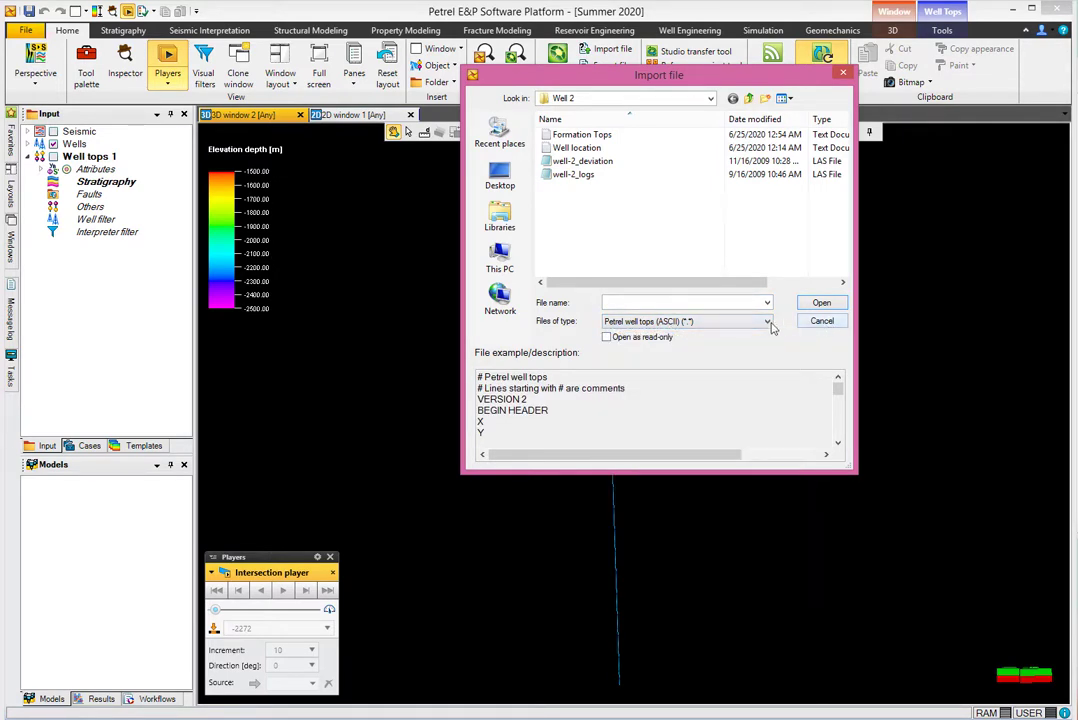
{"action": "left_click", "coordinate": [821, 321]}
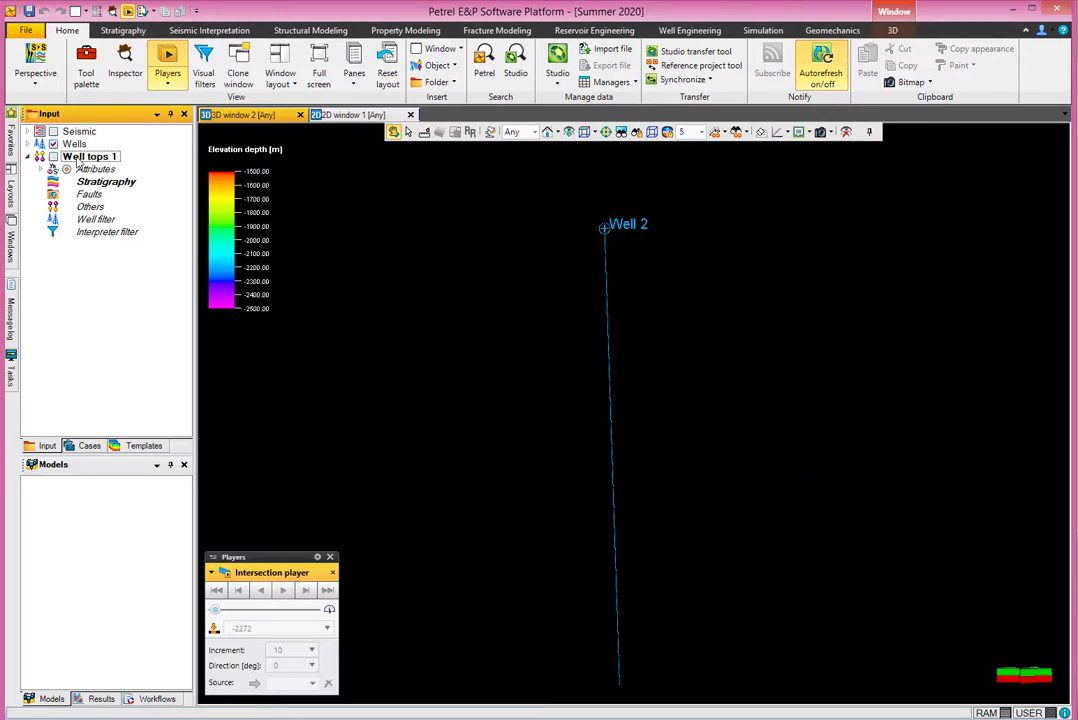
Import the Formation Tops file into Well tops 1 as Petrel well tops.
{"action": "right_click", "coordinate": [78, 162]}
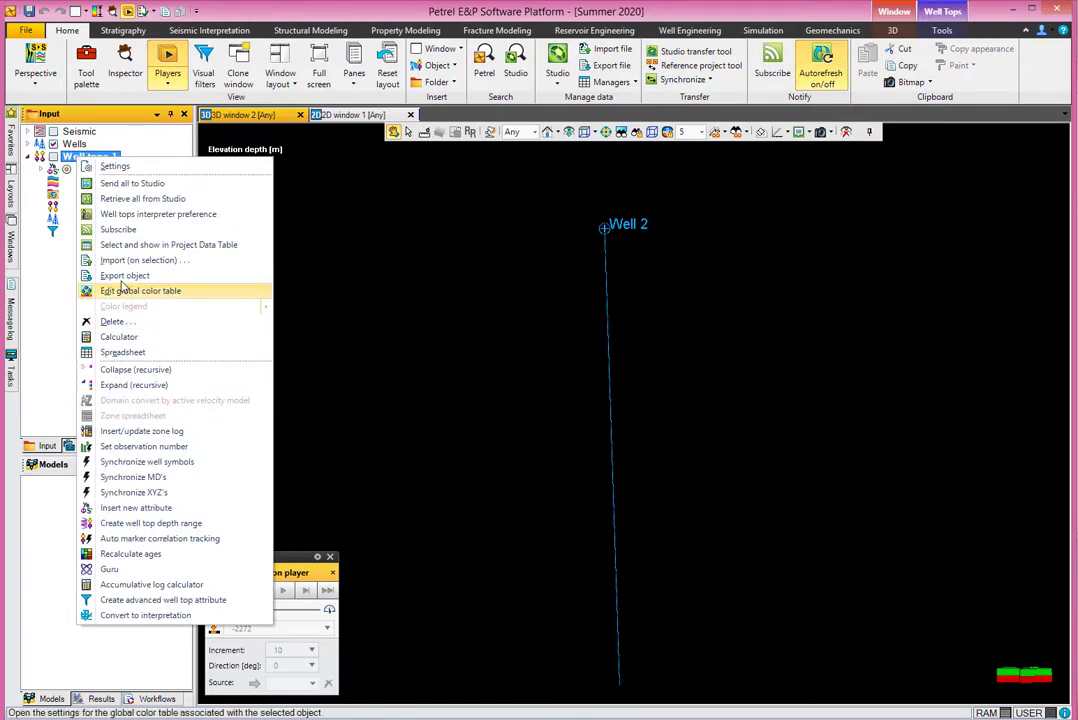
{"action": "left_click", "coordinate": [128, 262]}
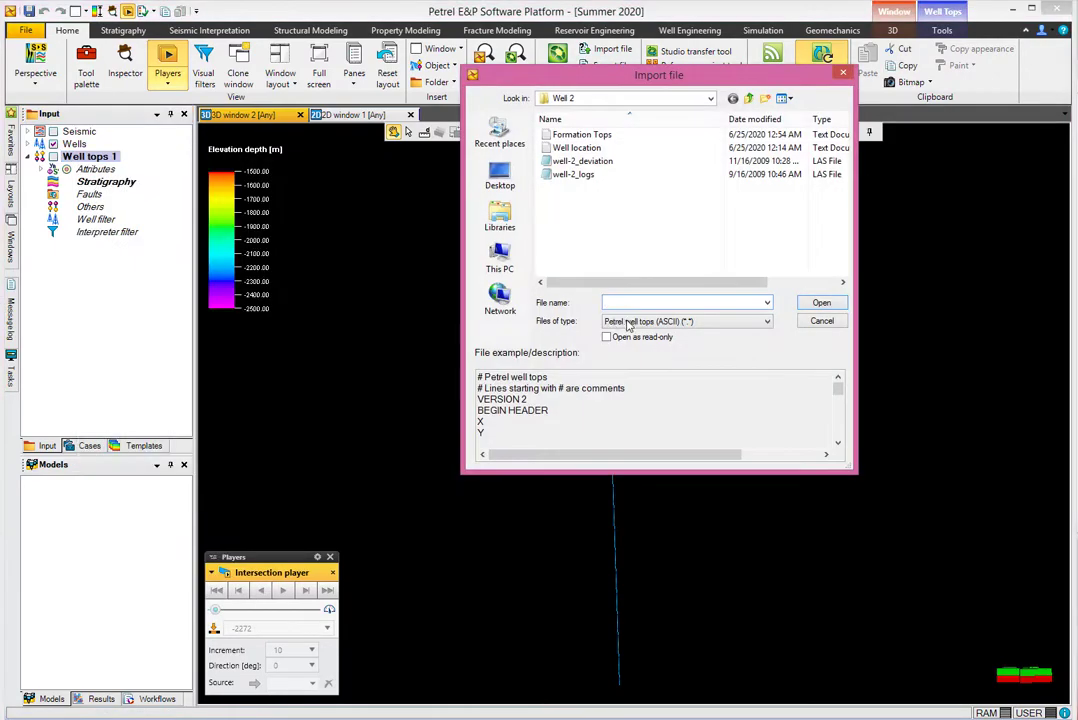
{"action": "left_click", "coordinate": [628, 324]}
{"action": "left_click", "coordinate": [628, 337]}
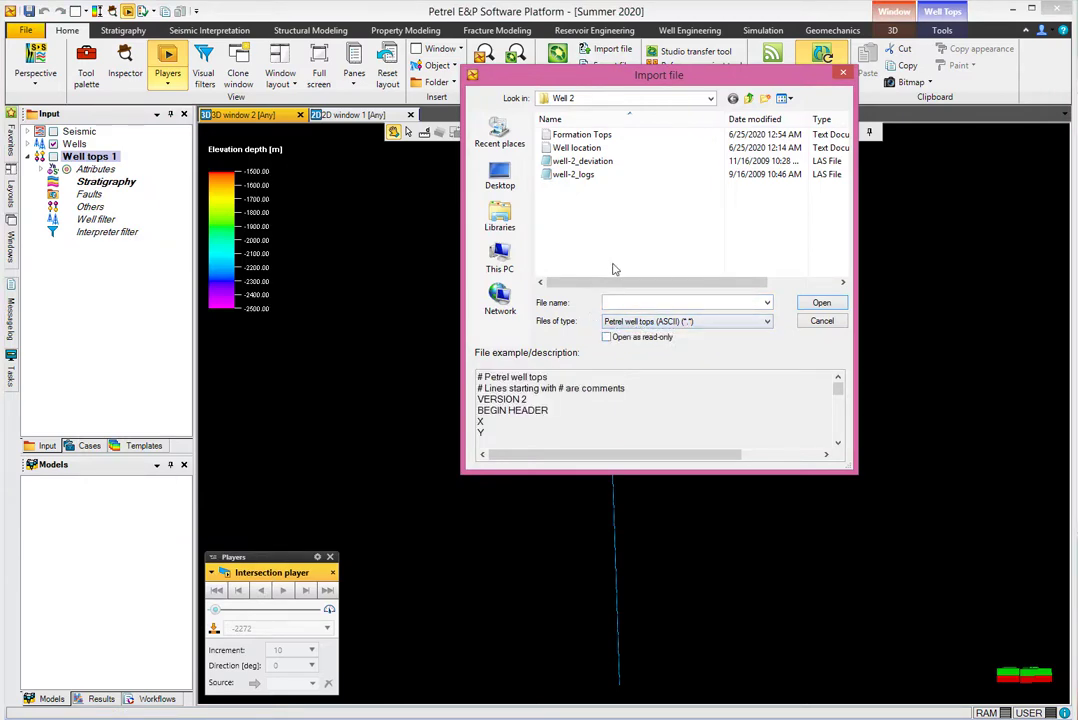
{"action": "left_click", "coordinate": [607, 135]}
{"action": "left_click", "coordinate": [821, 302]}
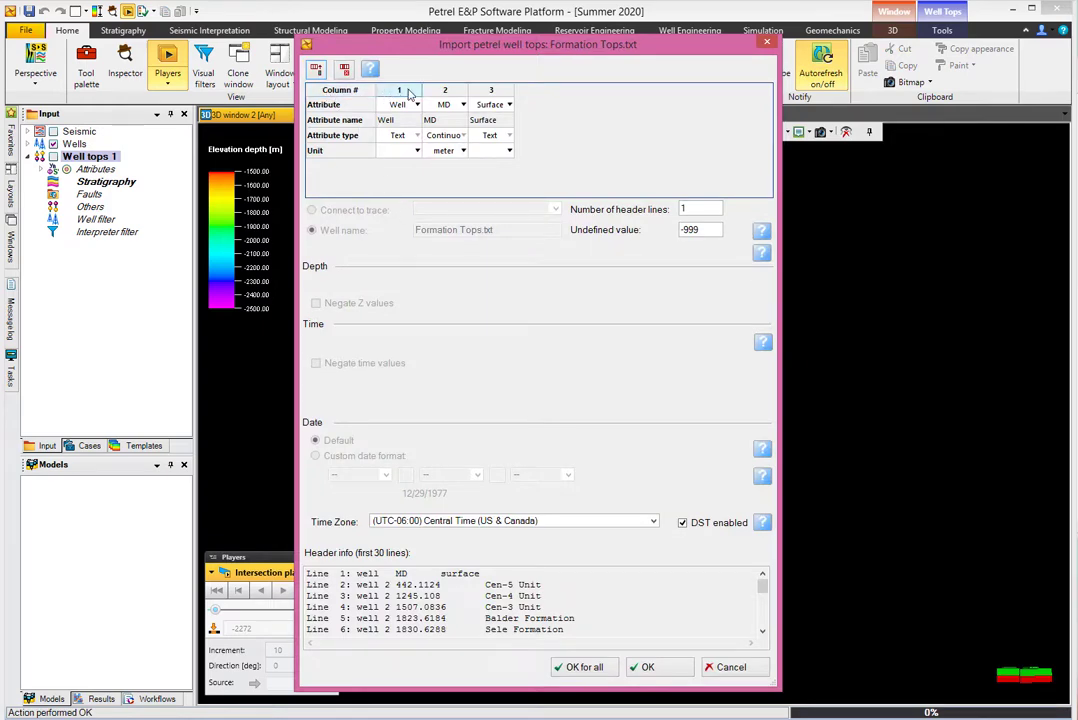
Select the three auto-detected import columns and delete them, leaving only row headings.
{"action": "left_click", "coordinate": [401, 92]}
{"action": "left_click_drag", "start_coordinate": [401, 92], "coordinate": [548, 104]}
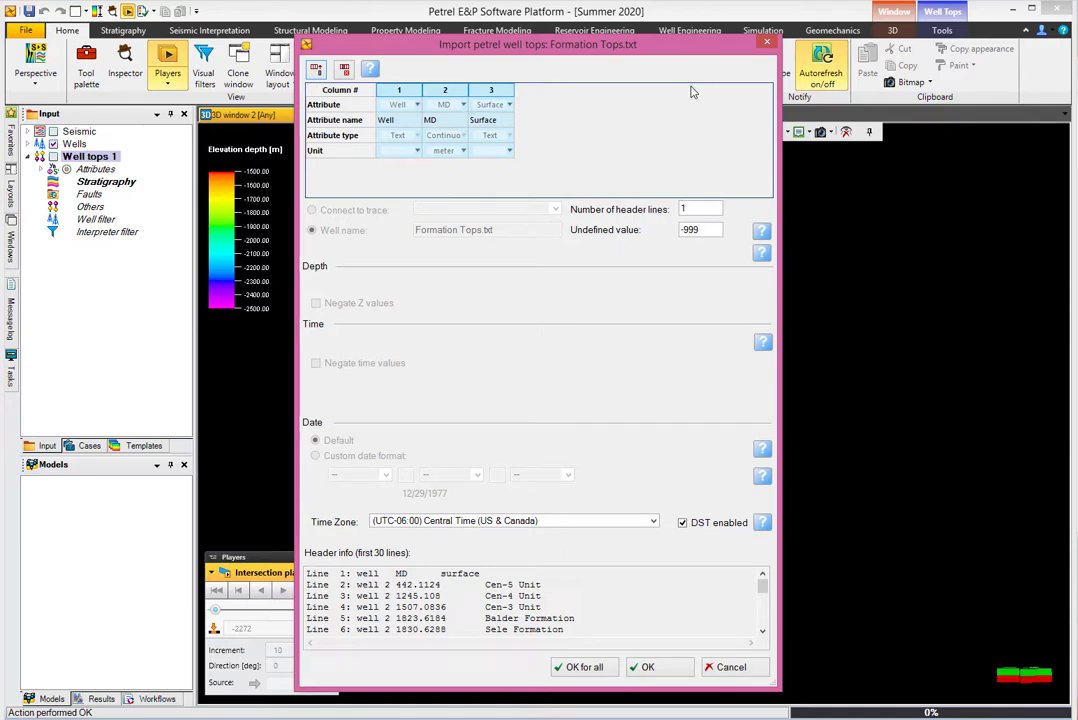
{"action": "left_click", "coordinate": [344, 72]}
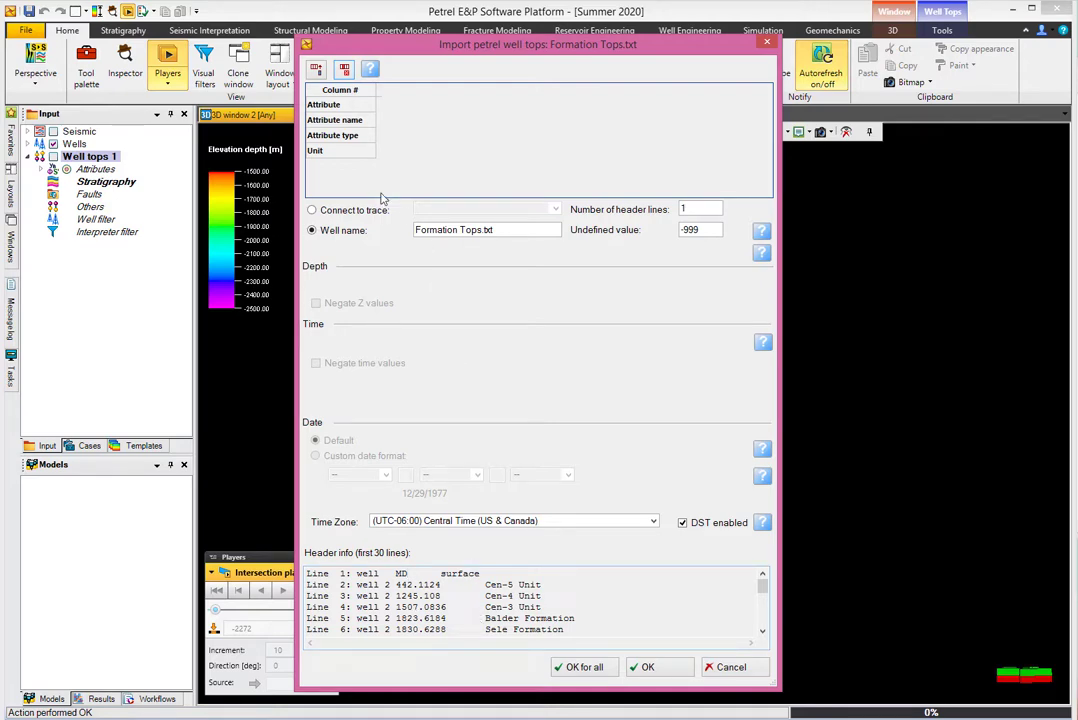
Append three columns to the import table and set the first column's attribute to Well.
{"action": "left_click", "coordinate": [316, 70]}
{"action": "left_click", "coordinate": [316, 70]}
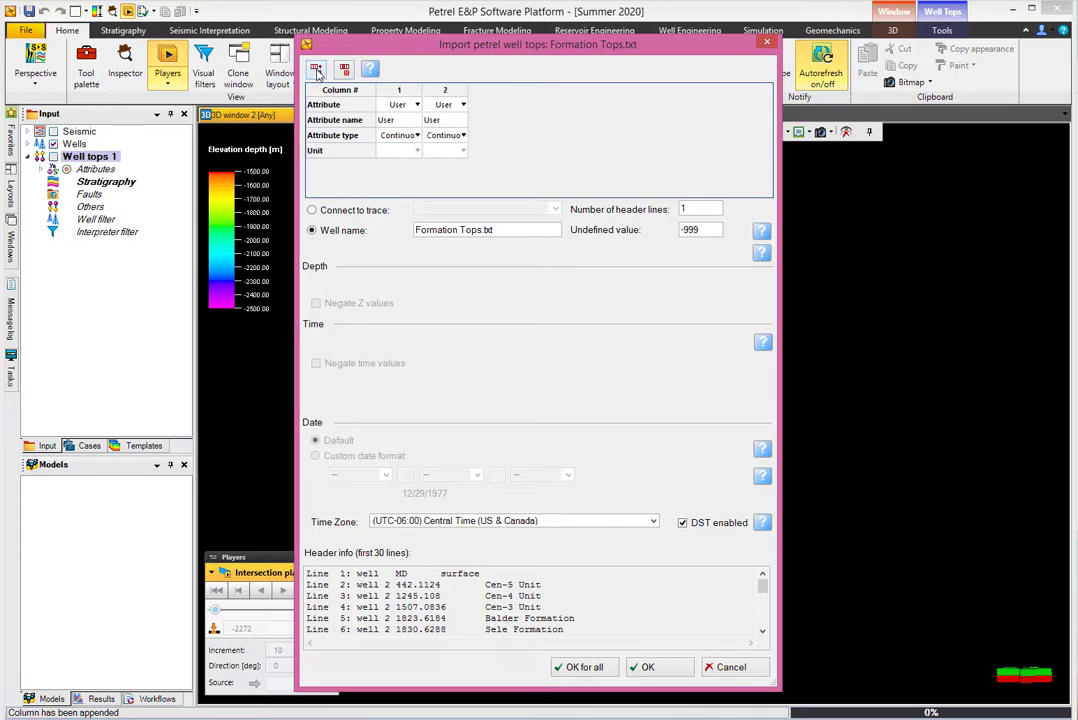
{"action": "left_click", "coordinate": [316, 70]}
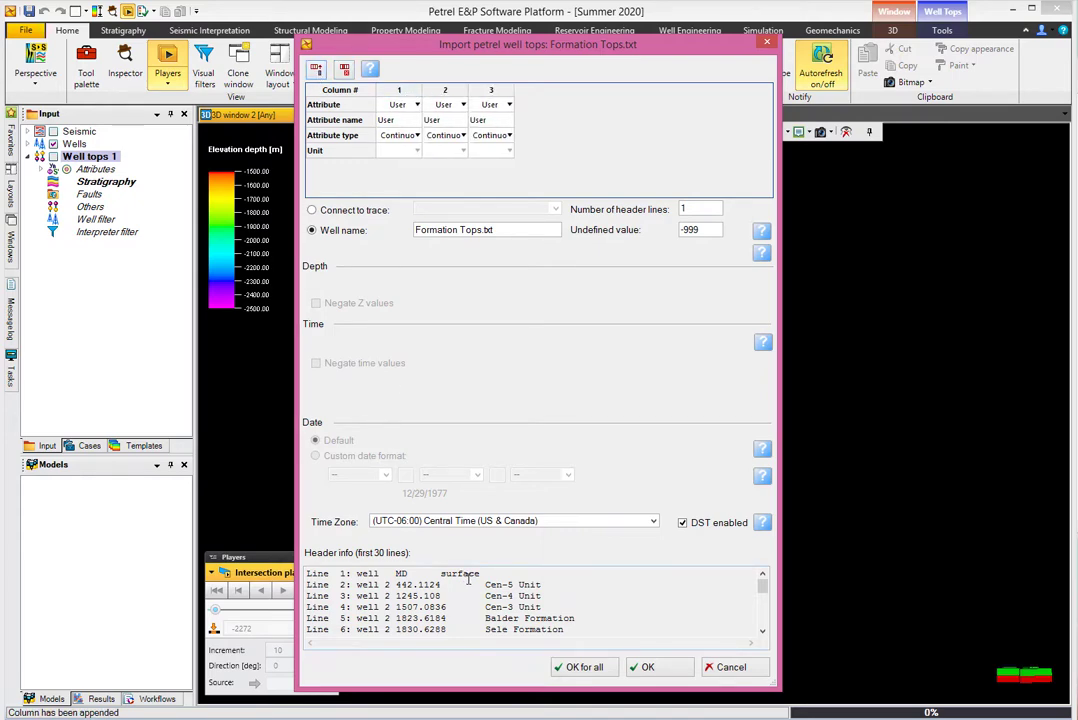
{"action": "left_click", "coordinate": [408, 105]}
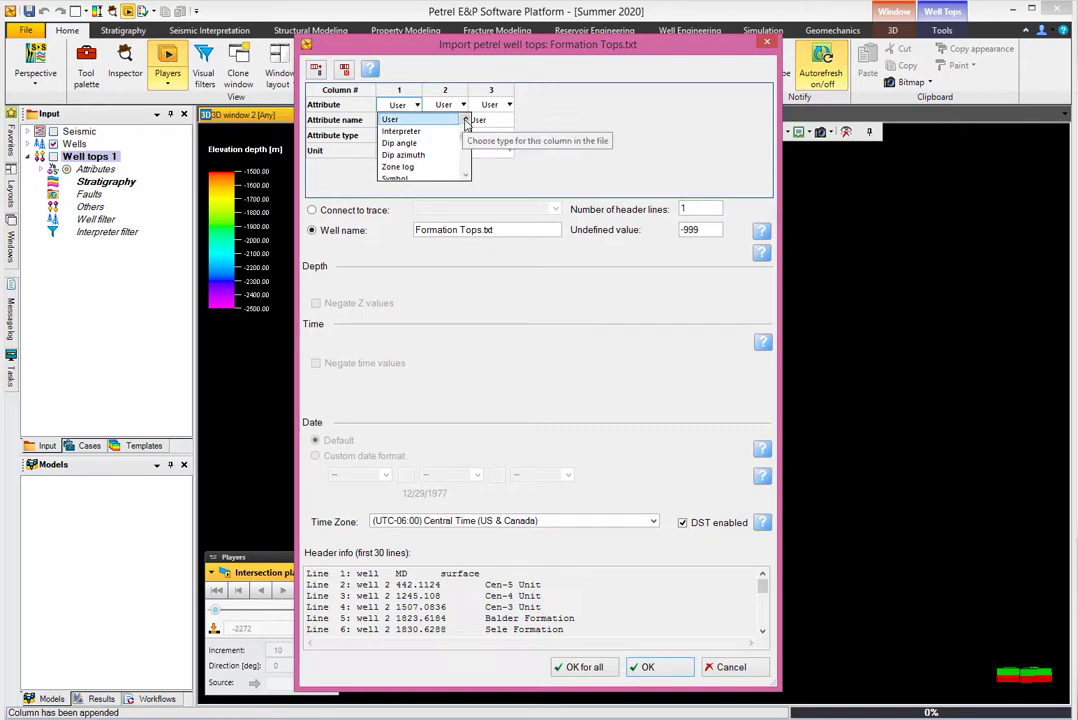
{"action": "scroll", "coordinate": [463, 119], "scroll_direction": "up", "scroll_amount": 3}
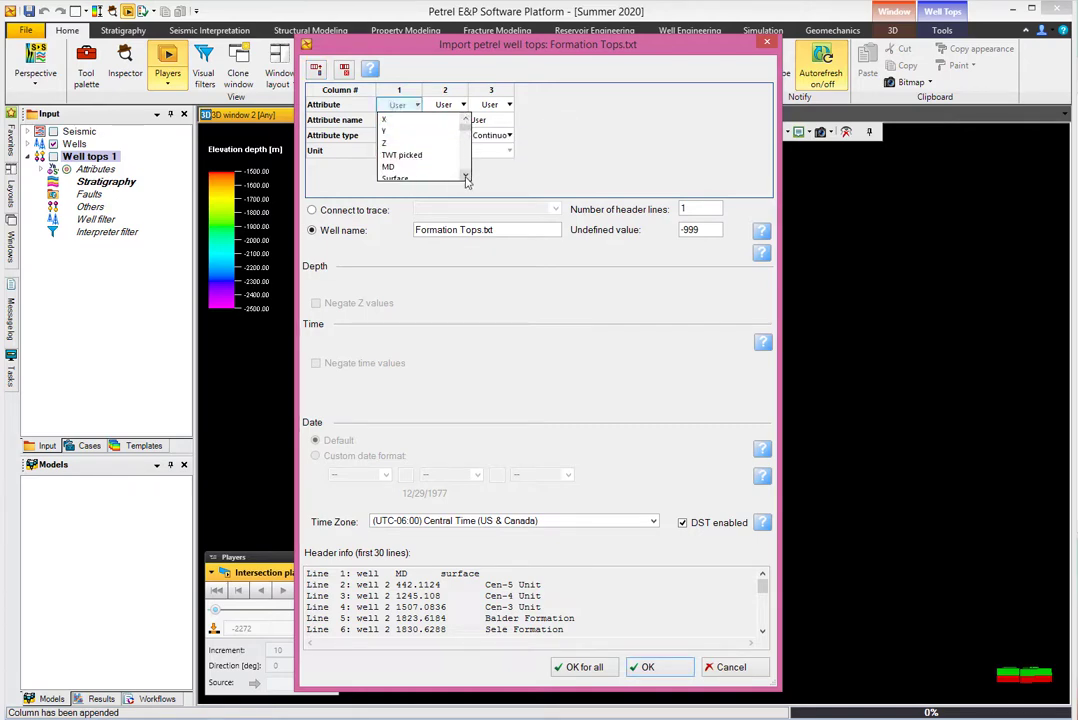
{"action": "scroll", "coordinate": [420, 155], "scroll_direction": "down", "scroll_amount": 1}
{"action": "left_click", "coordinate": [415, 155]}
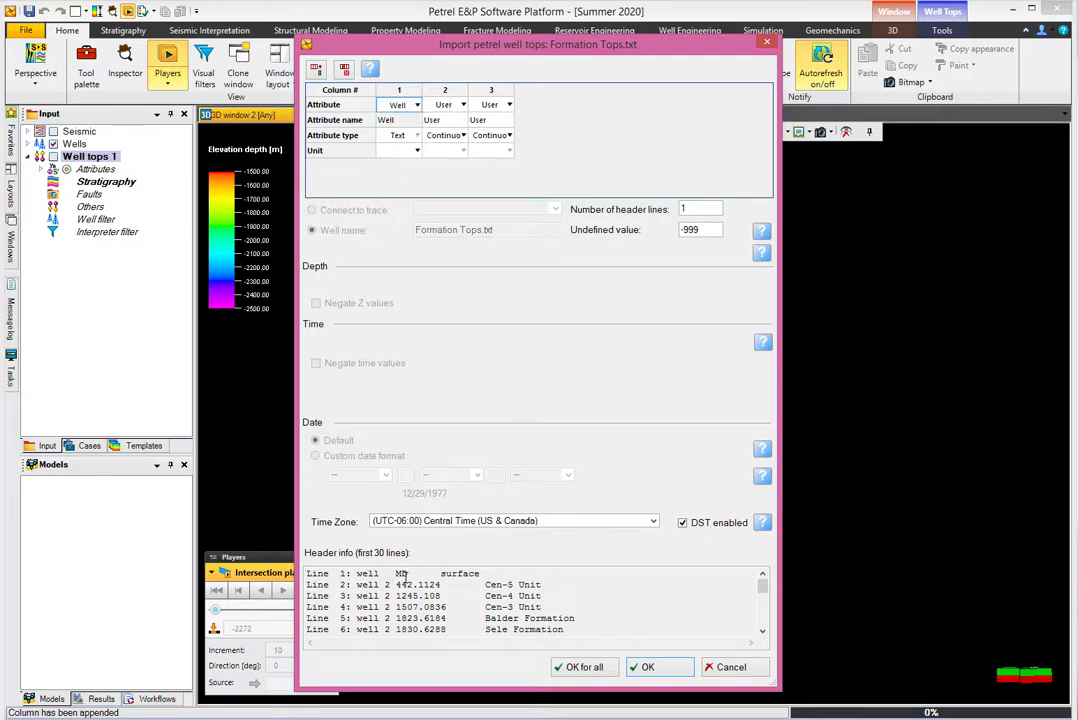
Set the second column to MD and the third column to Surface.
{"action": "left_click", "coordinate": [450, 104]}
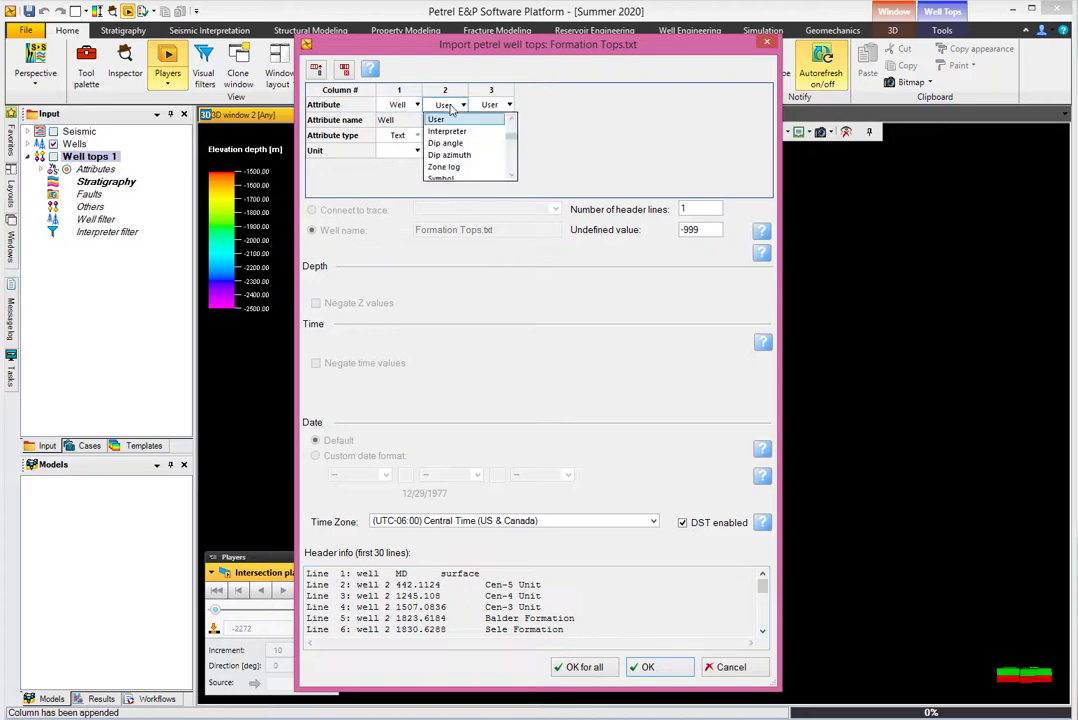
{"action": "scroll", "coordinate": [498, 165], "scroll_direction": "down", "scroll_amount": 3}
{"action": "left_click", "coordinate": [496, 164]}
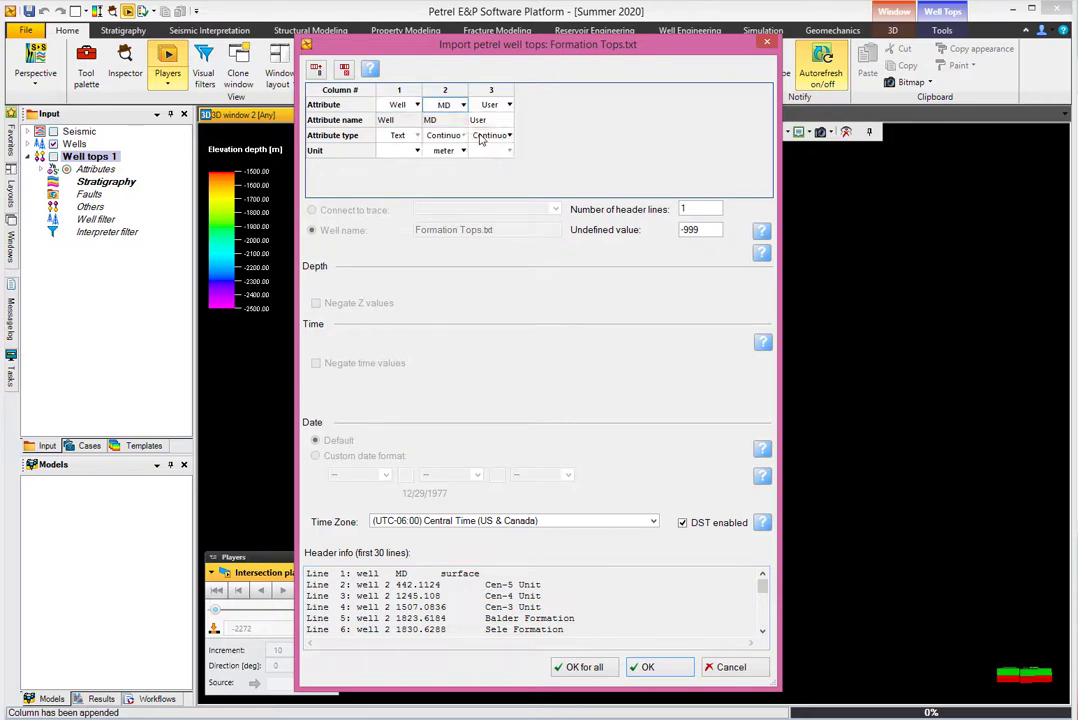
{"action": "left_click", "coordinate": [502, 104]}
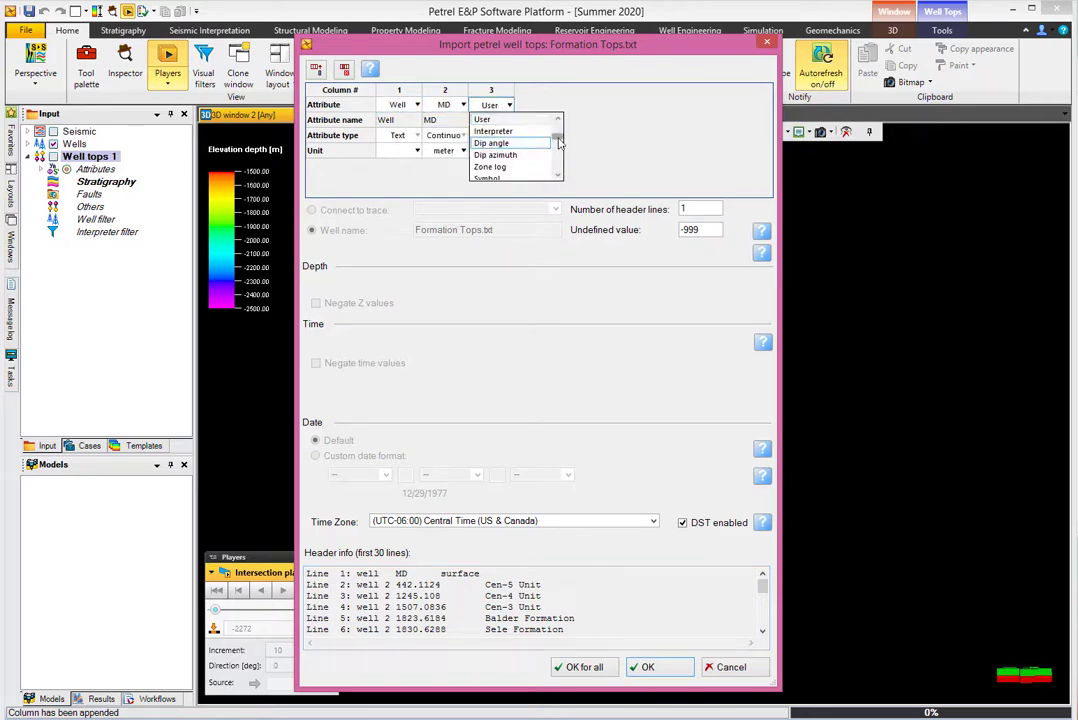
{"action": "scroll", "coordinate": [557, 124], "scroll_direction": "down", "scroll_amount": 3}
{"action": "left_click", "coordinate": [558, 175]}
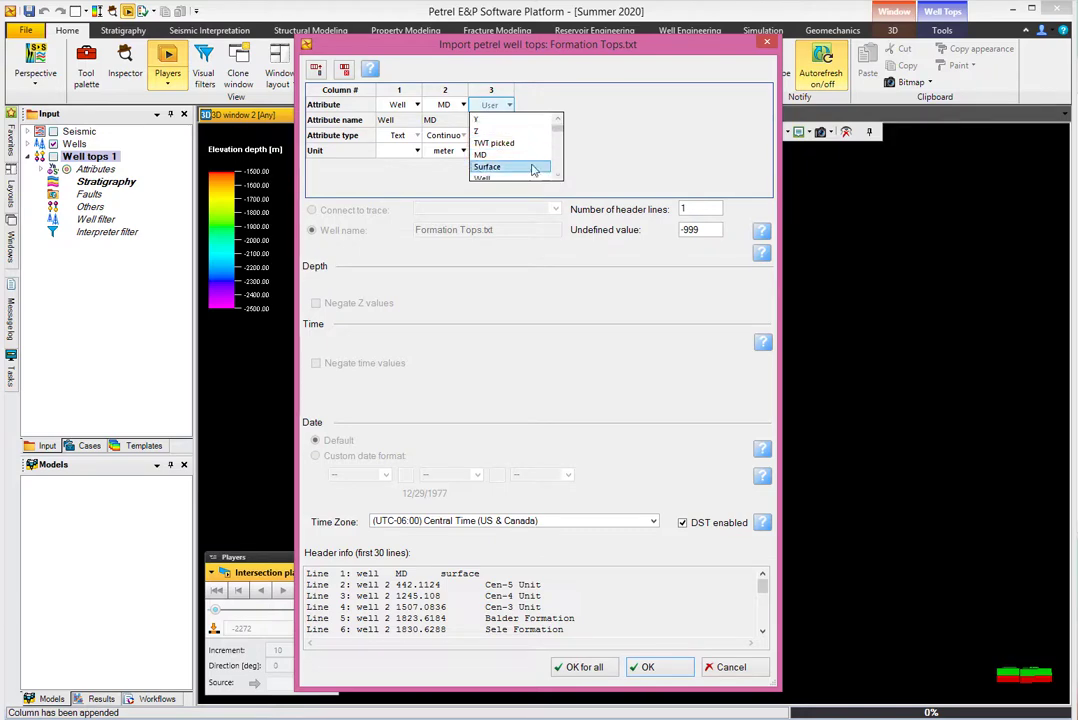
{"action": "left_click", "coordinate": [512, 167]}
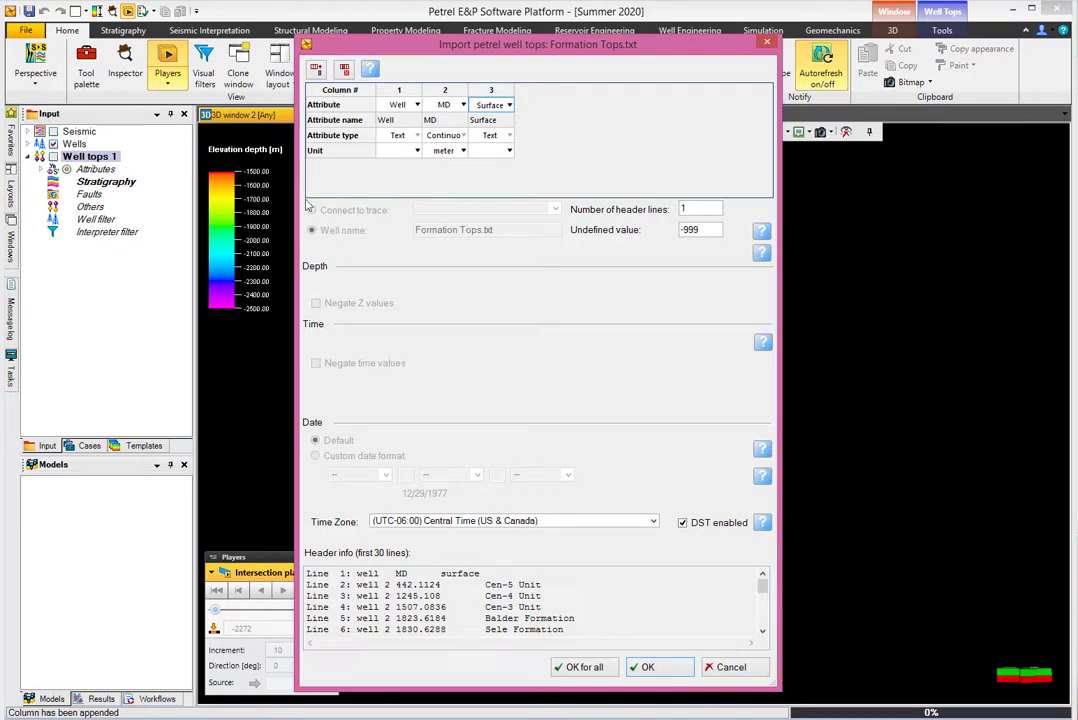
Check the header lines in the file preview and confirm the well tops import.
{"action": "double_click", "coordinate": [684, 209]}
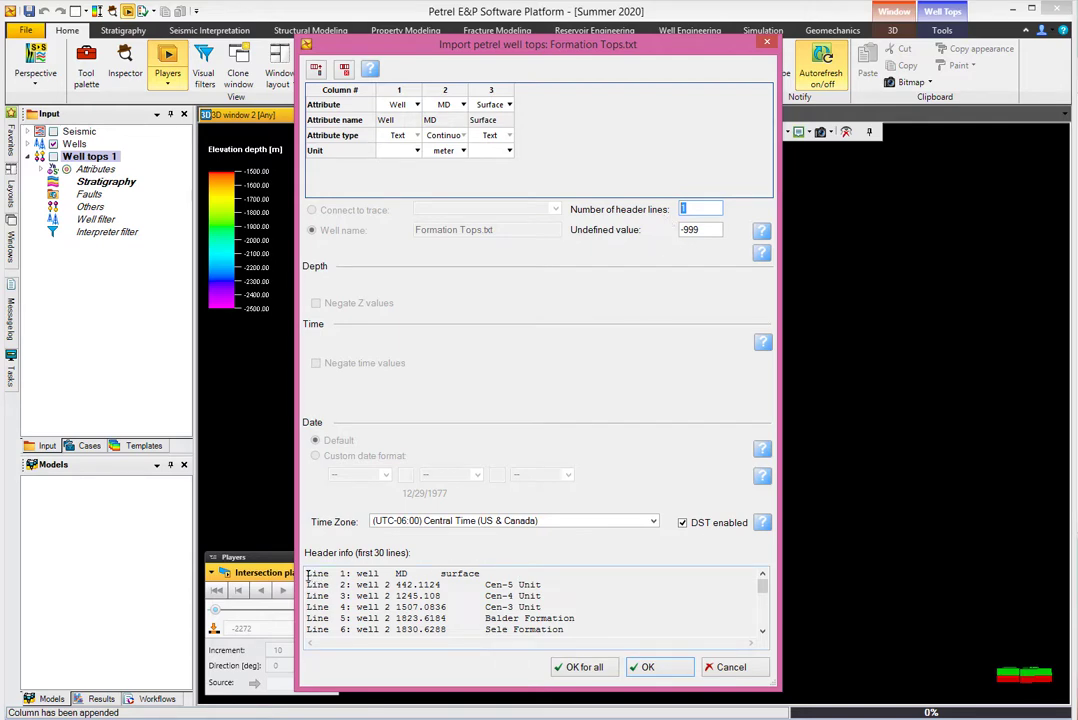
{"action": "left_click_drag", "start_coordinate": [309, 578], "coordinate": [549, 591]}
{"action": "left_click_drag", "start_coordinate": [308, 585], "coordinate": [552, 589]}
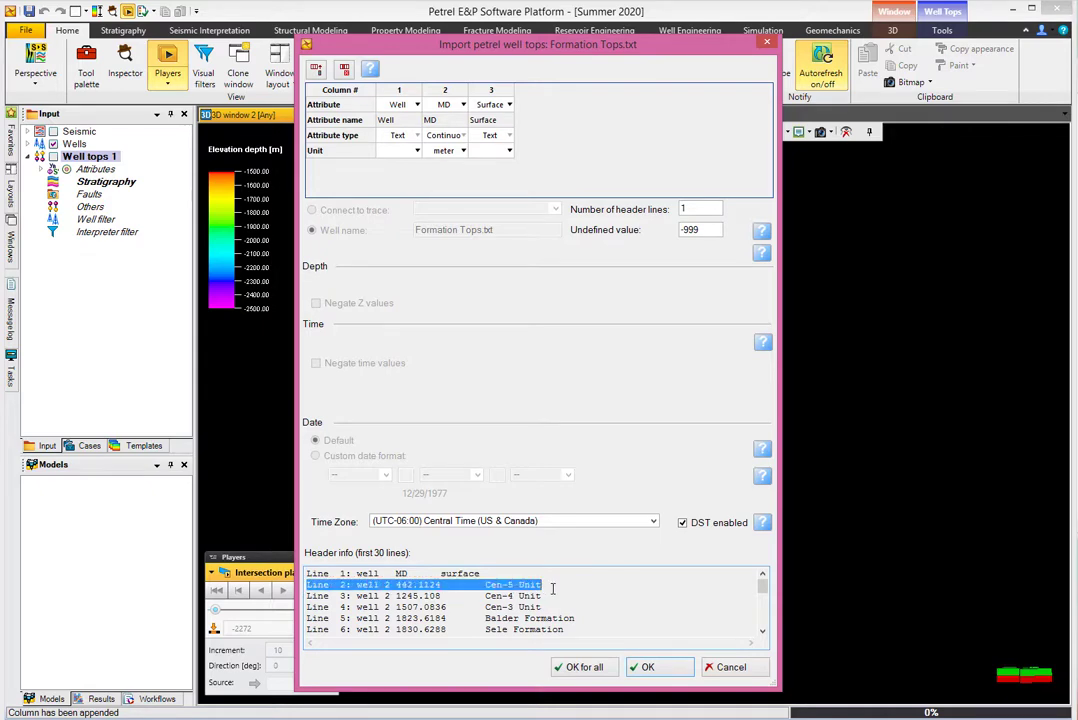
{"action": "left_click_drag", "start_coordinate": [489, 574], "coordinate": [311, 574]}
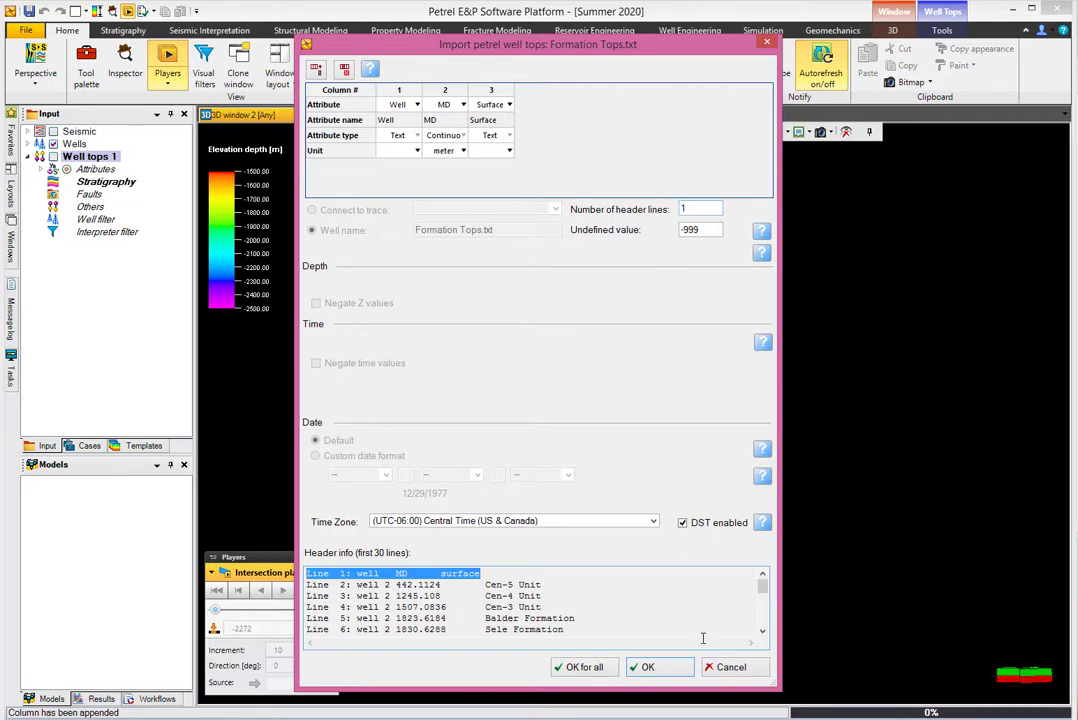
{"action": "left_click", "coordinate": [648, 667]}
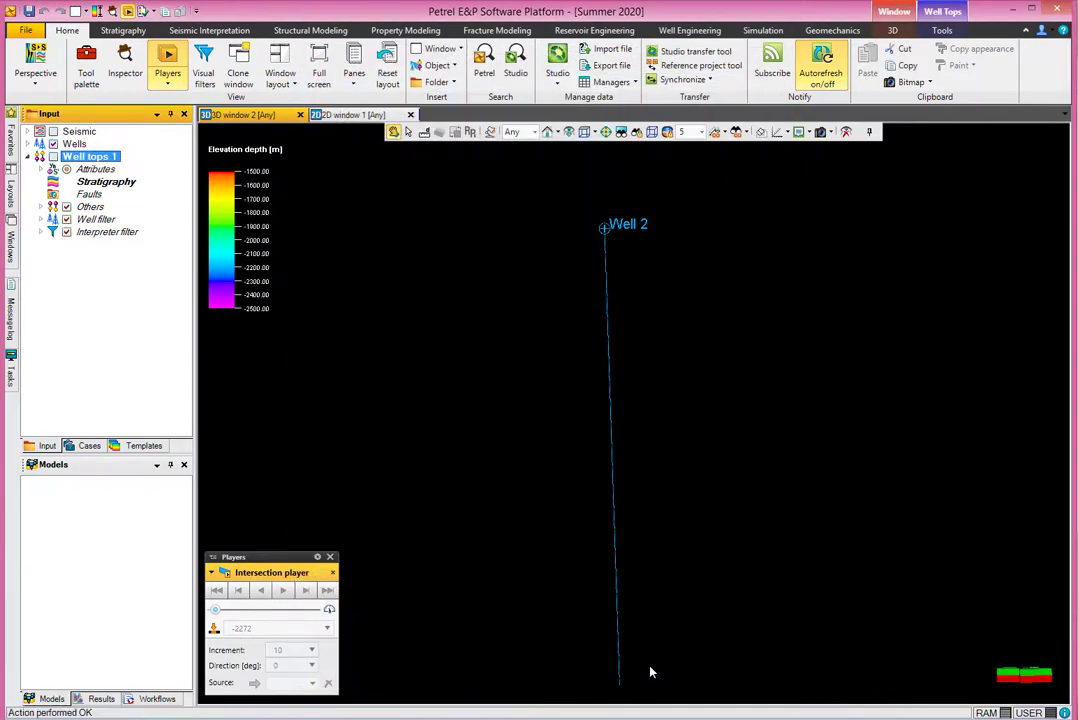
Show Well tops 1 and give its marker spheres a fixed size of 100.
{"action": "left_click", "coordinate": [53, 157]}
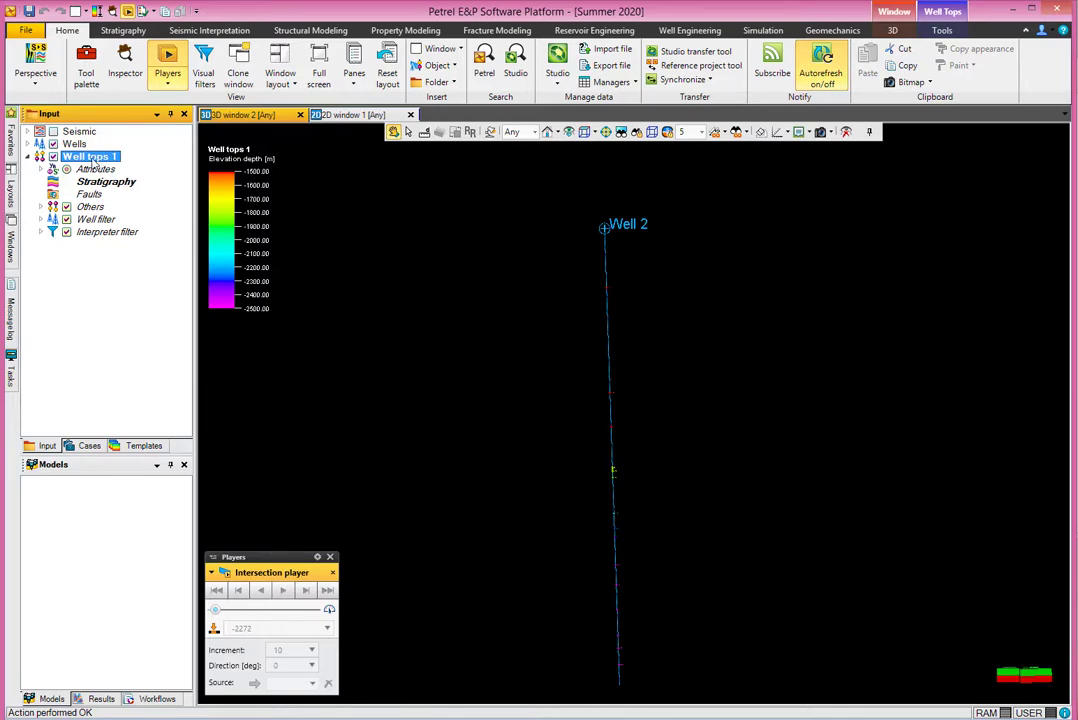
{"action": "double_click", "coordinate": [92, 158]}
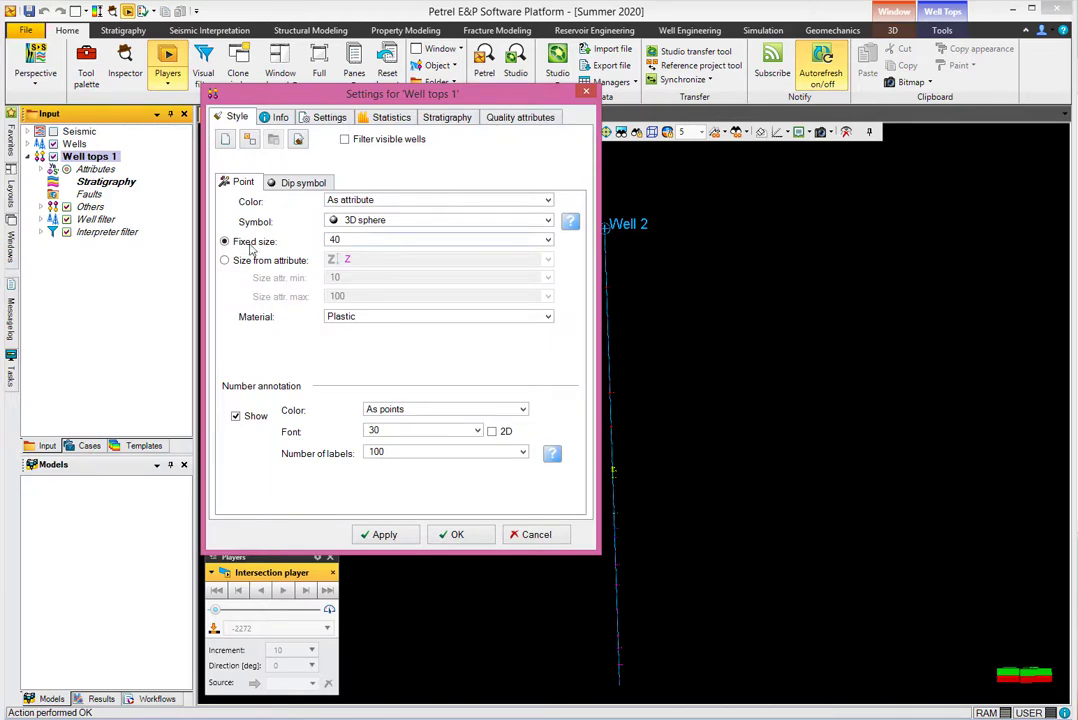
{"action": "left_click", "coordinate": [390, 240]}
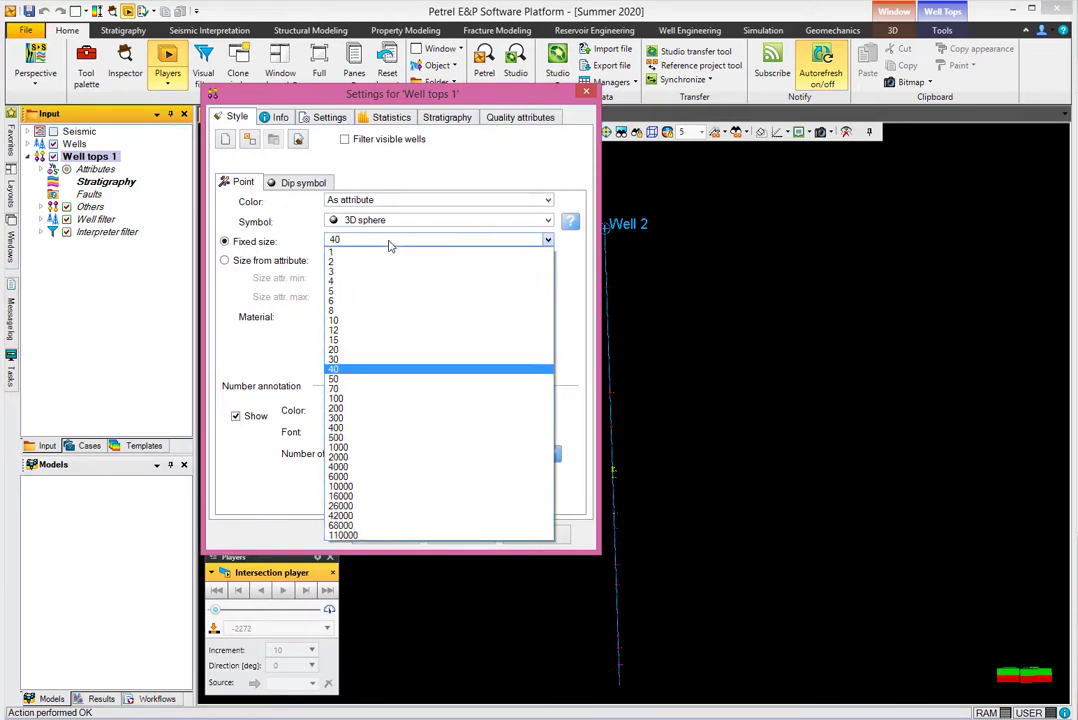
{"action": "left_click", "coordinate": [385, 408]}
{"action": "left_click", "coordinate": [382, 534]}
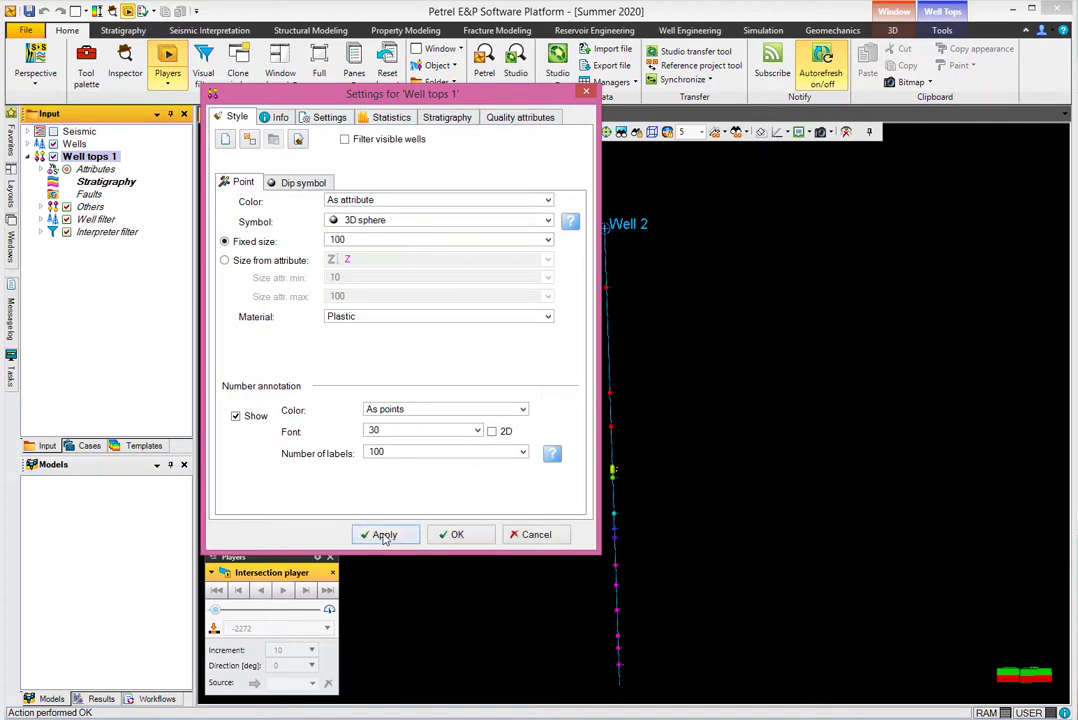
{"action": "left_click_drag", "start_coordinate": [419, 91], "coordinate": [372, 100]}
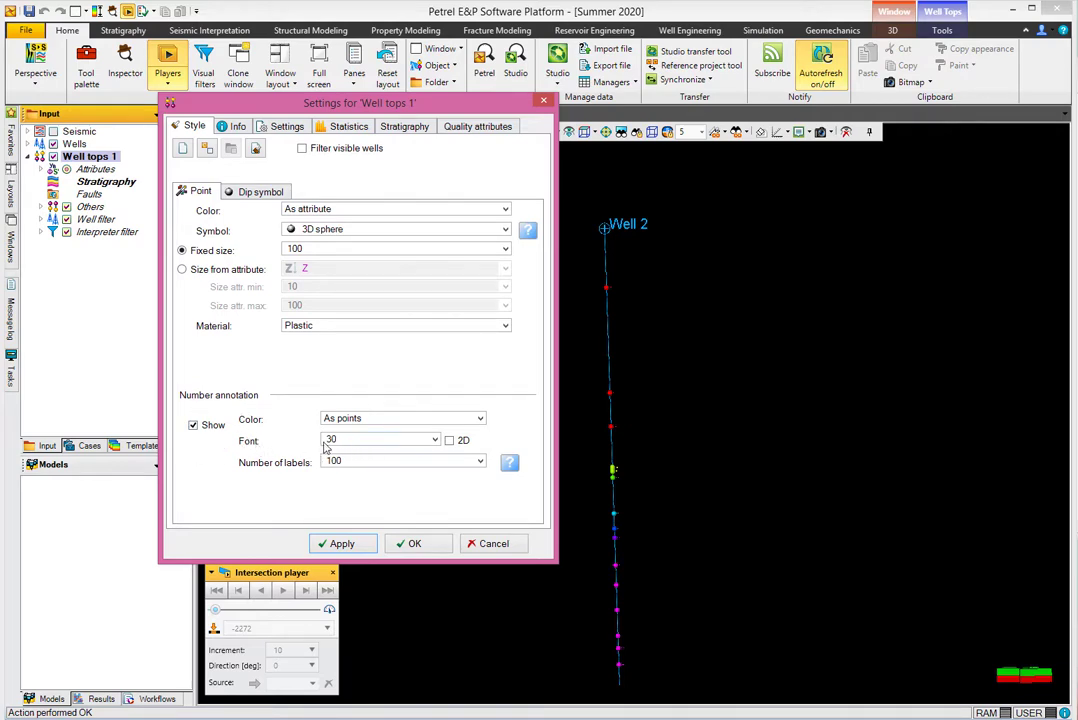
Draw the depth labels as 2D text at font size 12 and close the settings.
{"action": "left_click", "coordinate": [450, 441]}
{"action": "left_click", "coordinate": [357, 545]}
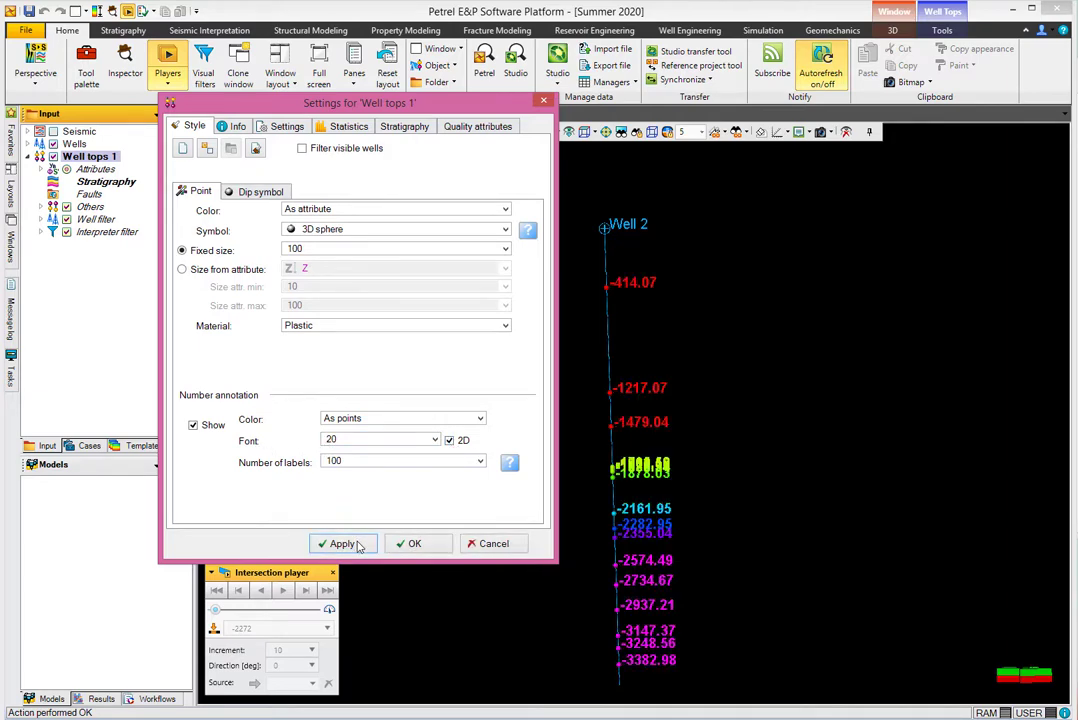
{"action": "left_click", "coordinate": [435, 441]}
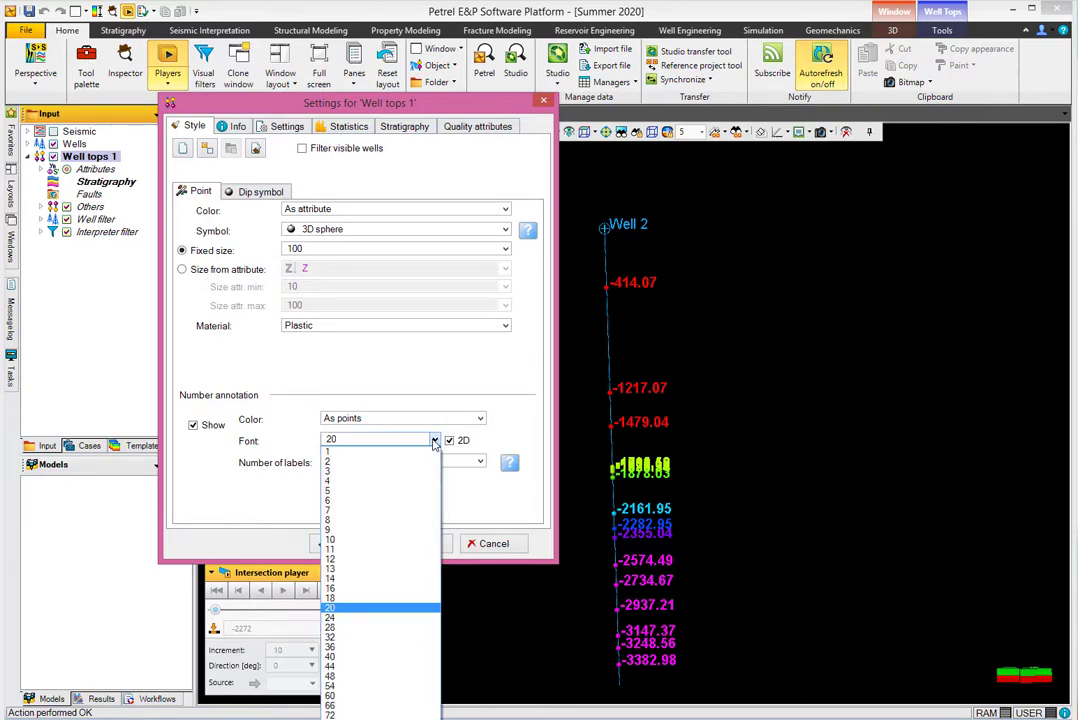
{"action": "left_click", "coordinate": [370, 563]}
{"action": "left_click", "coordinate": [353, 545]}
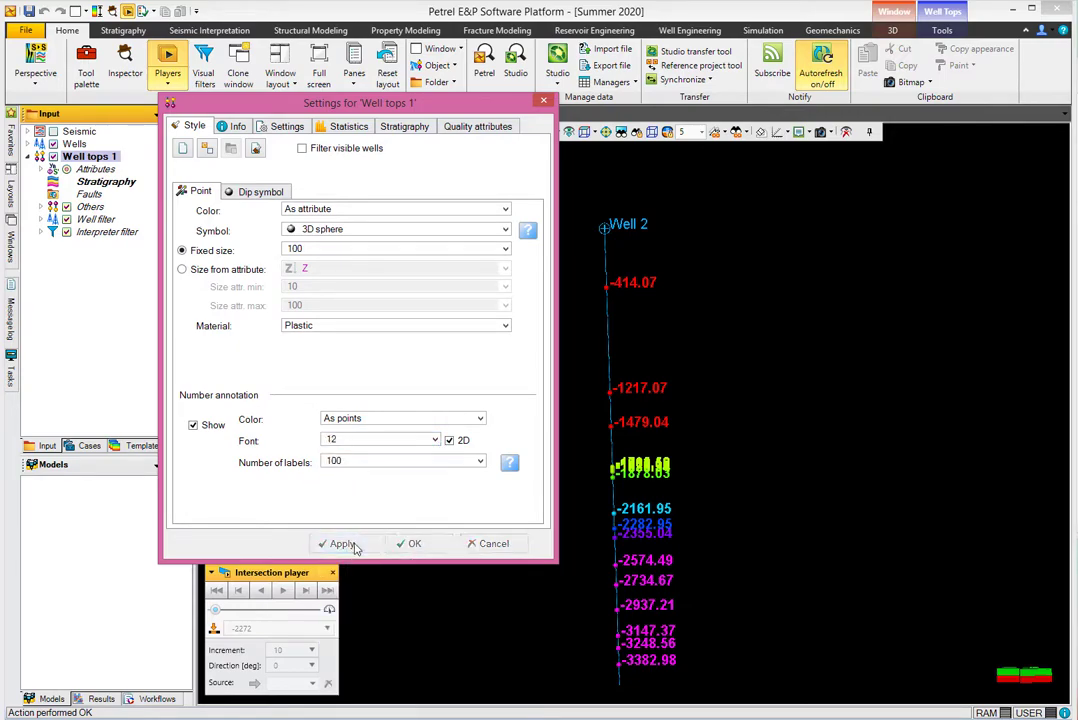
{"action": "left_click", "coordinate": [413, 544]}
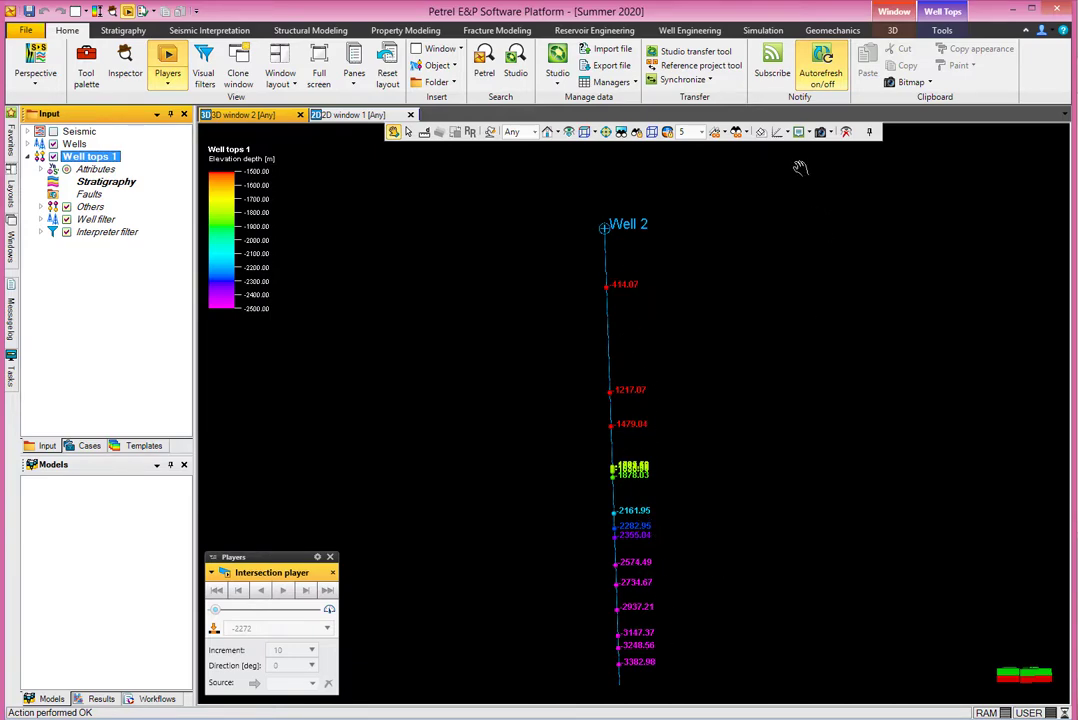
Turn the depth axis off in the 3D view.
{"action": "left_click", "coordinate": [808, 131]}
{"action": "left_click", "coordinate": [795, 148]}
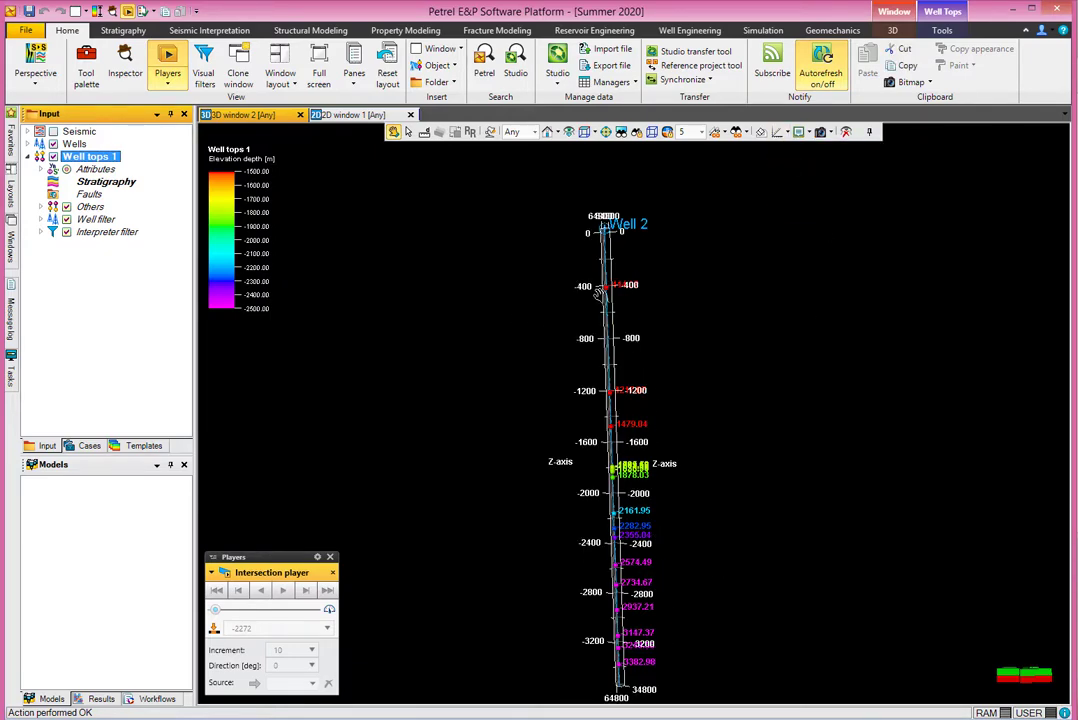
{"action": "left_click", "coordinate": [781, 132]}
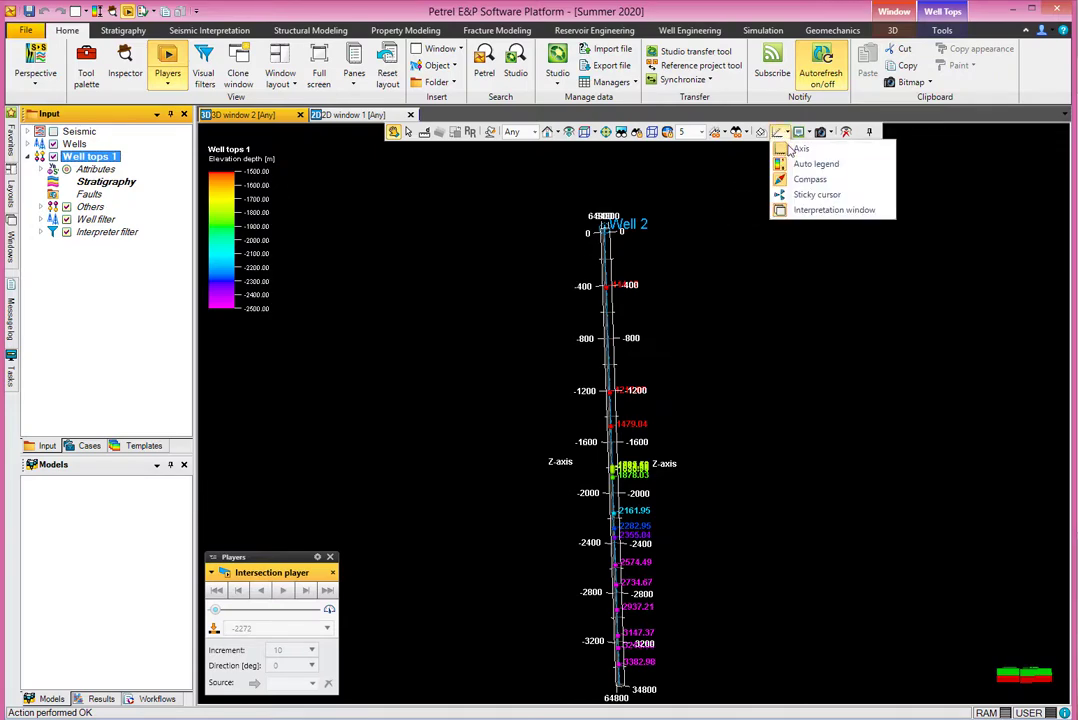
{"action": "left_click", "coordinate": [792, 146]}
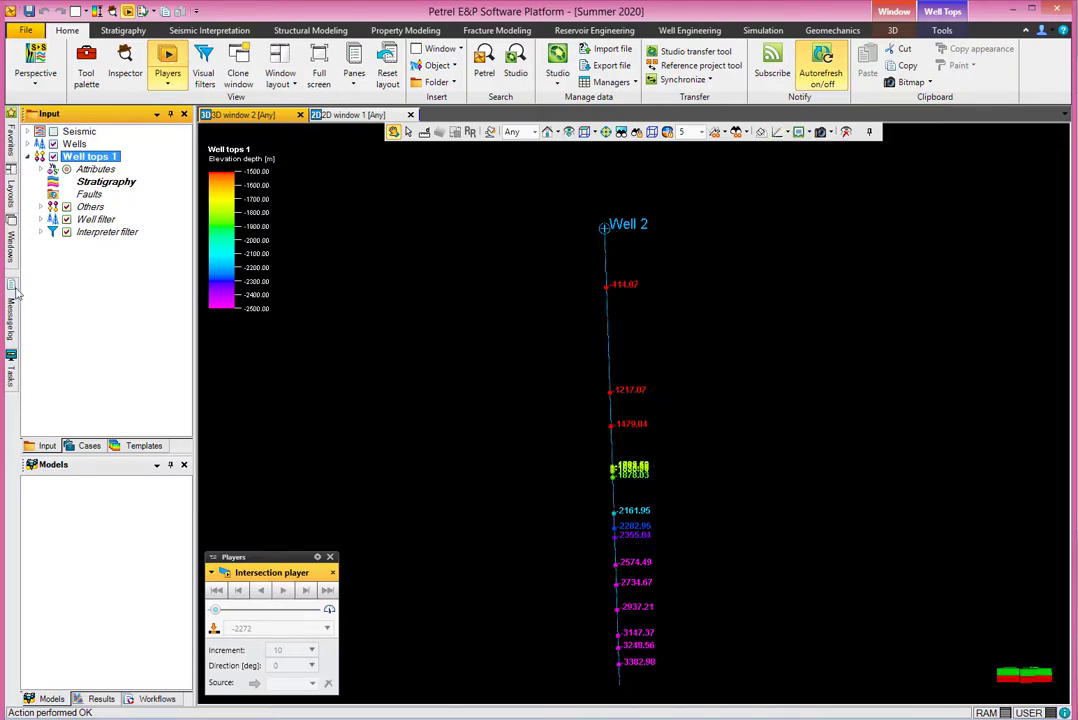
Label the Well tops 1 markers by their Surface attribute.
{"action": "left_click", "coordinate": [42, 169]}
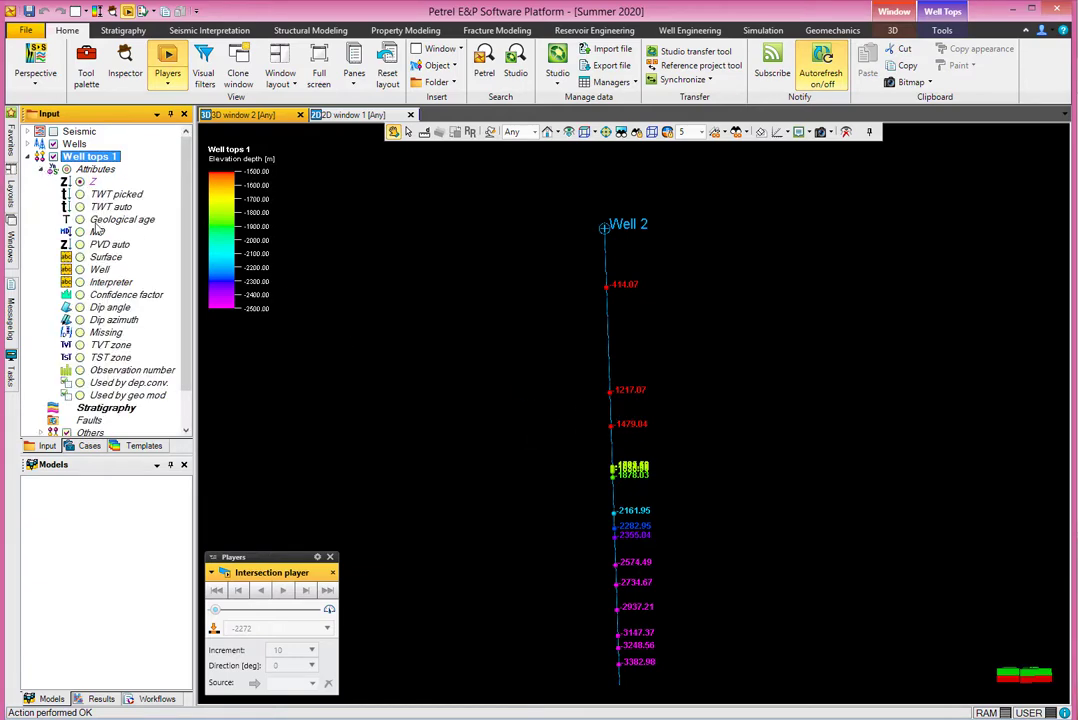
{"action": "left_click", "coordinate": [80, 258]}
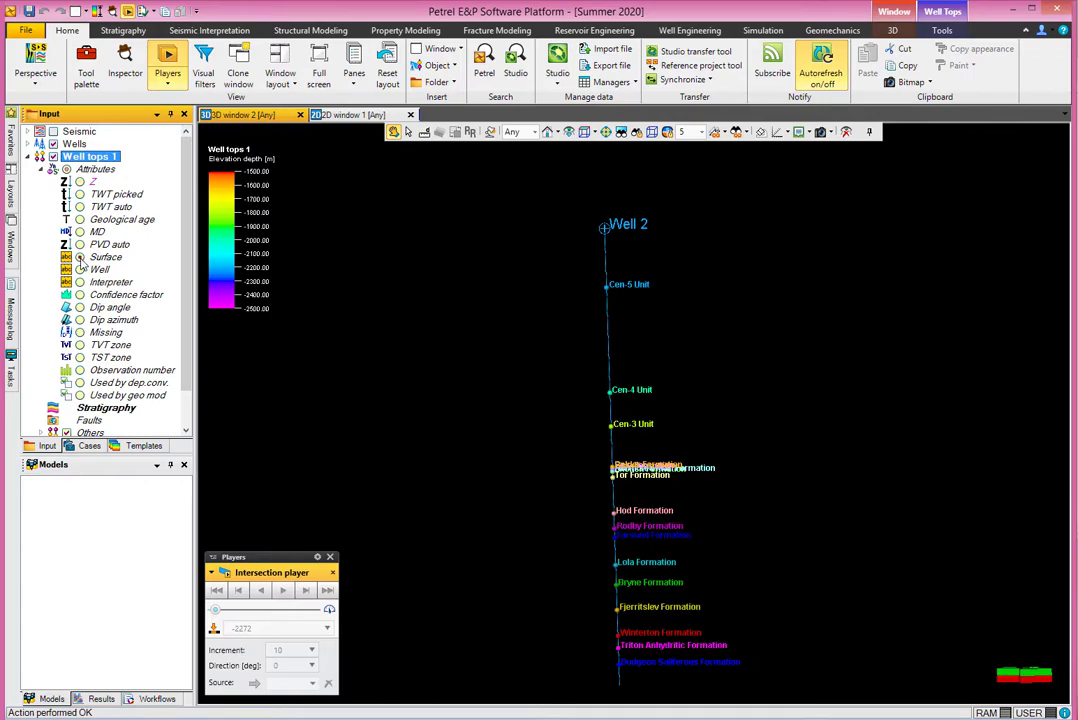
{"action": "left_click_drag", "start_coordinate": [492, 361], "coordinate": [586, 435]}
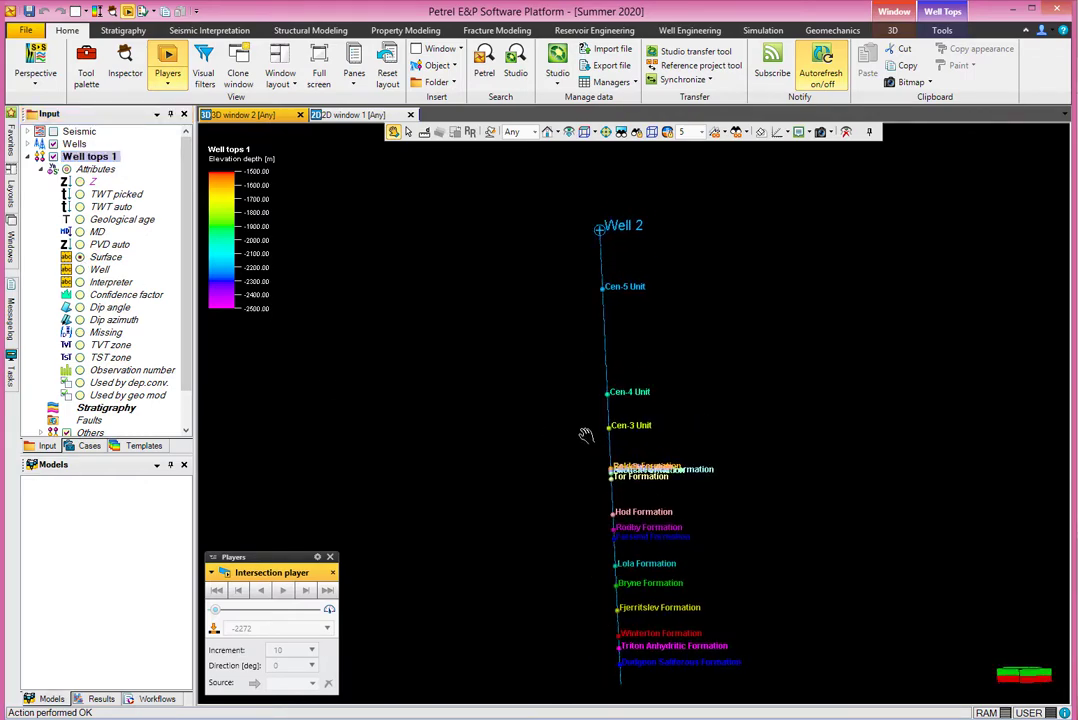
{"action": "scroll", "coordinate": [573, 354], "scroll_direction": "up", "scroll_amount": 5}
{"action": "left_click_drag", "start_coordinate": [563, 388], "coordinate": [561, 514]}
{"action": "scroll", "coordinate": [561, 514], "scroll_direction": "down", "scroll_amount": 4}
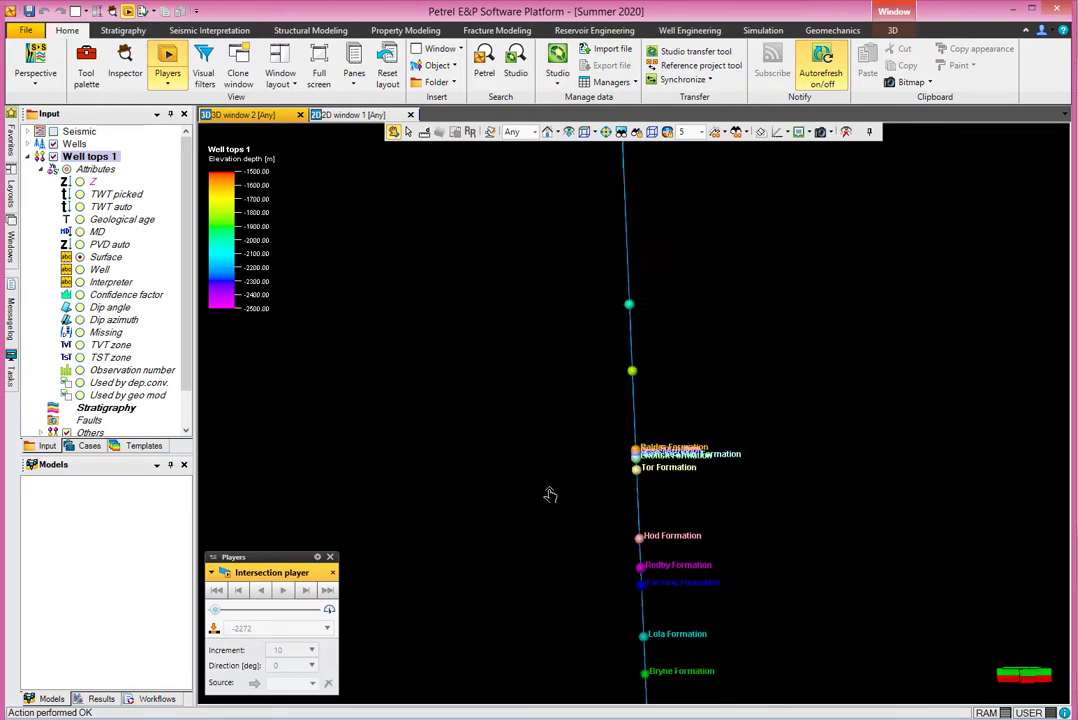
Collapse the Well tops 1 attributes and bring up the Well 2 folder in File Explorer.
{"action": "left_click", "coordinate": [28, 158]}
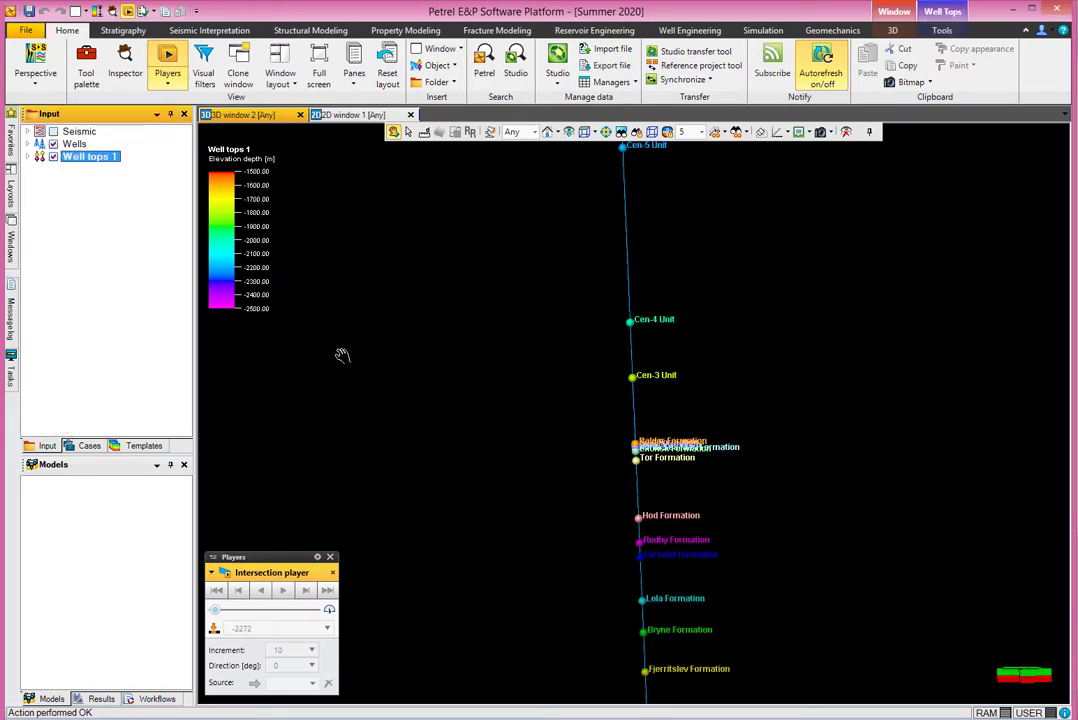
{"action": "scroll", "coordinate": [485, 358], "scroll_direction": "down", "scroll_amount": 3}
{"action": "scroll", "coordinate": [485, 360], "scroll_direction": "up", "scroll_amount": 2}
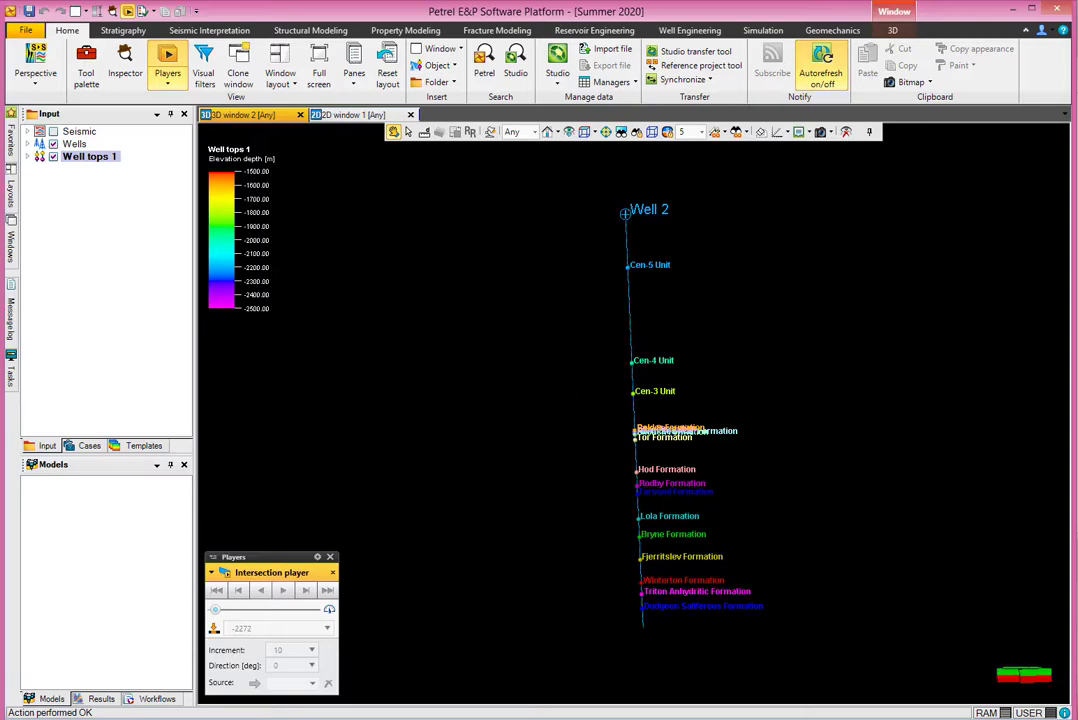
{"action": "left_click", "coordinate": [190, 718]}
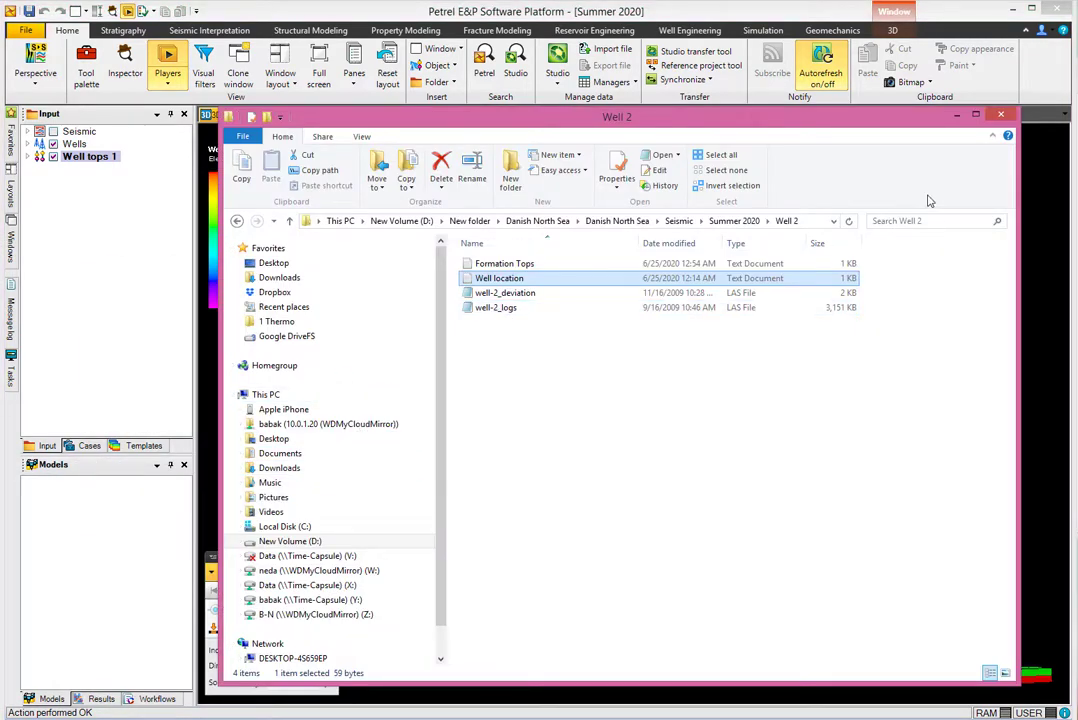
Import well-2_logs through the Input pane with Files of type set to Well logs (LAS).
{"action": "left_click", "coordinate": [1000, 116]}
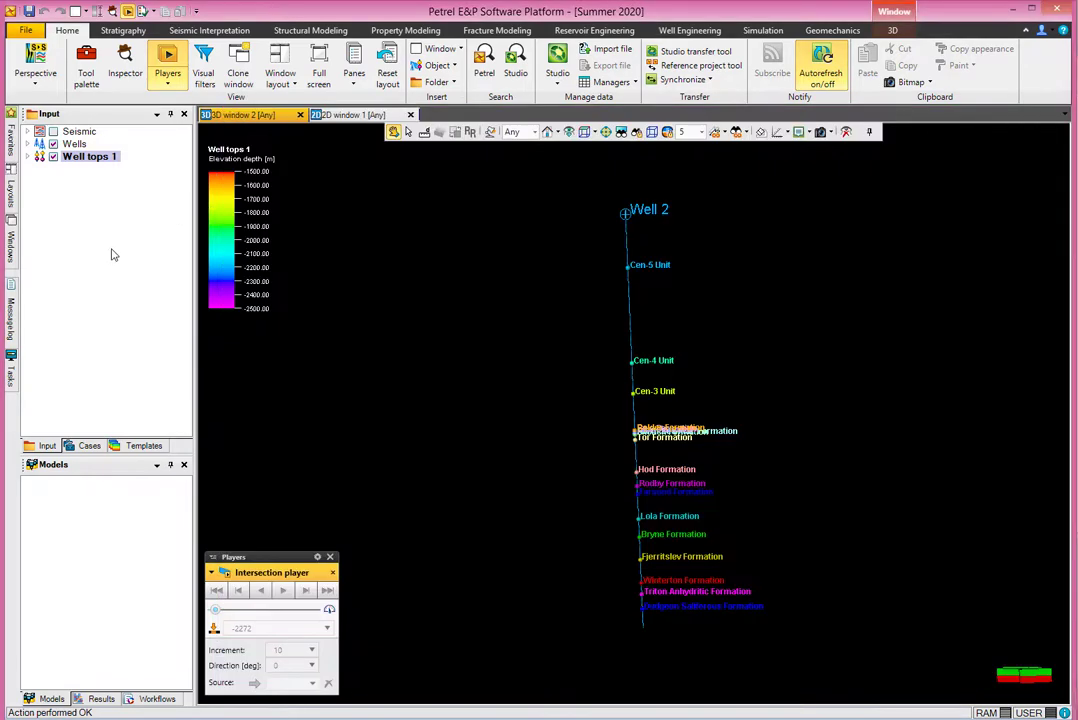
{"action": "right_click", "coordinate": [98, 178]}
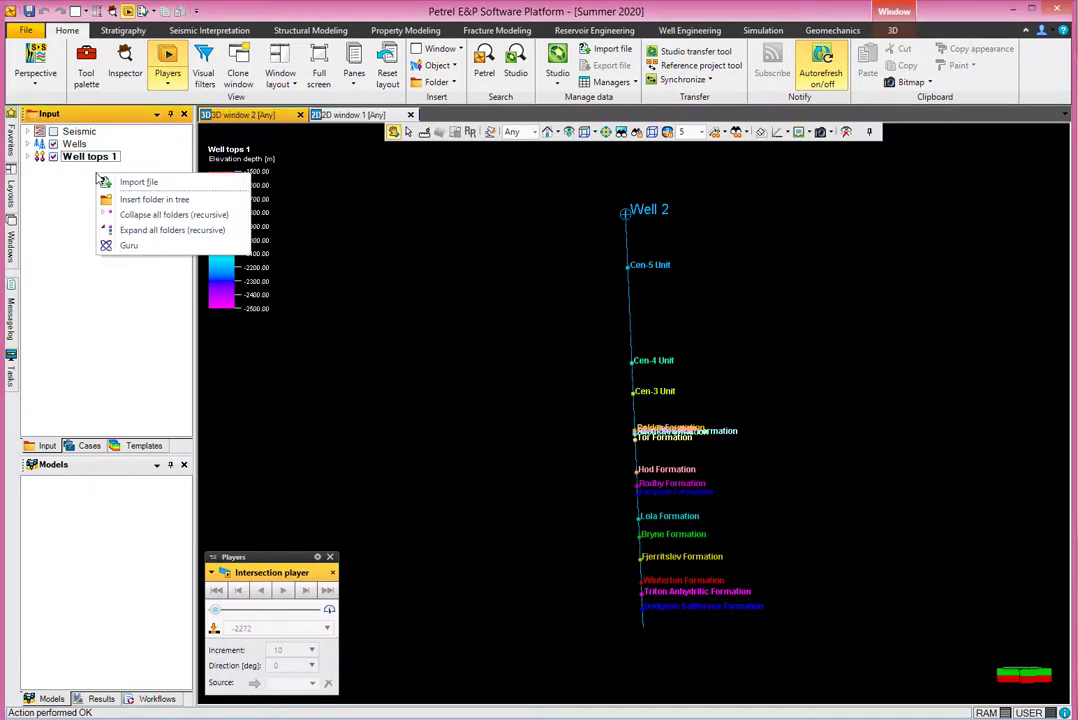
{"action": "left_click", "coordinate": [118, 182]}
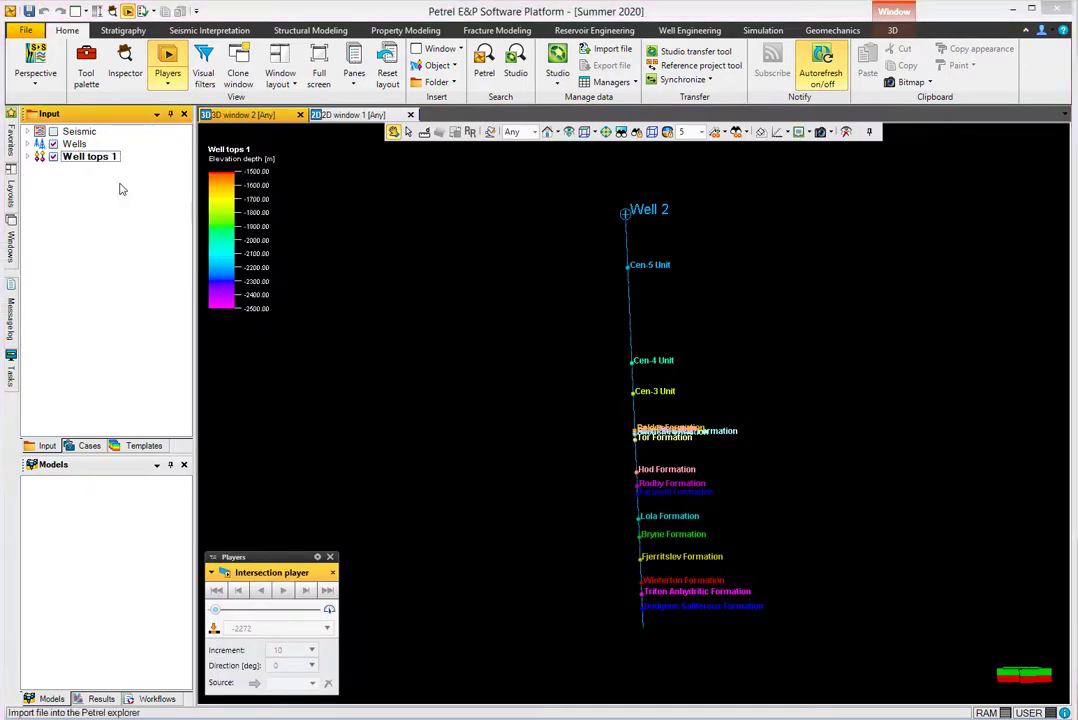
{"action": "left_click", "coordinate": [666, 322]}
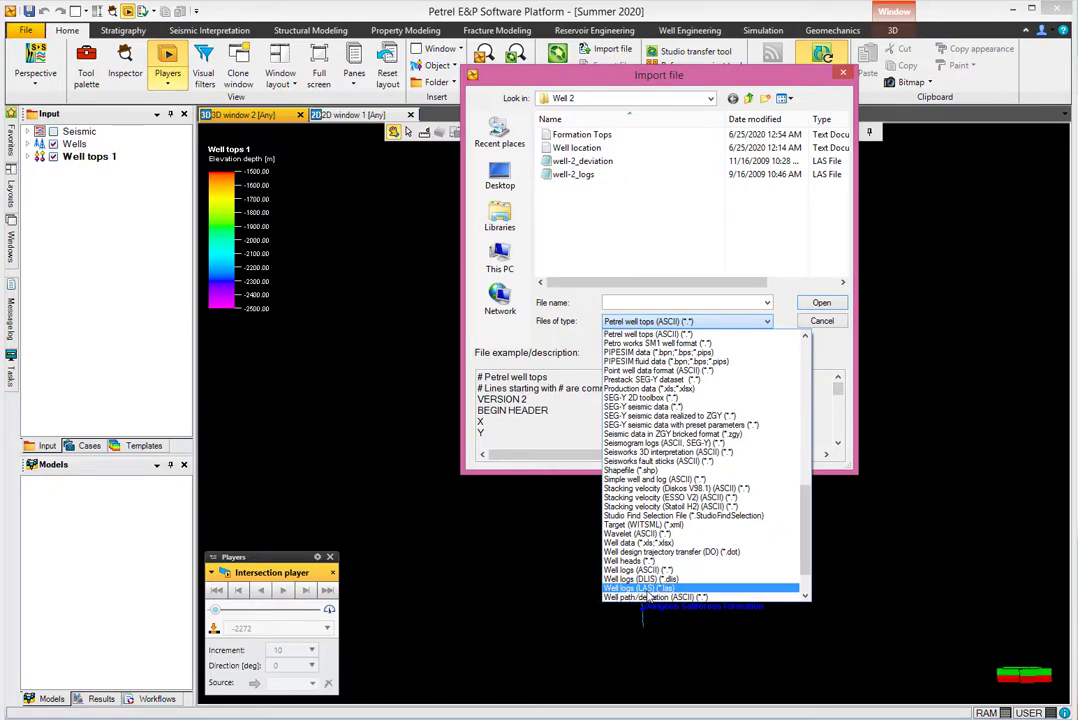
{"action": "left_click", "coordinate": [652, 589]}
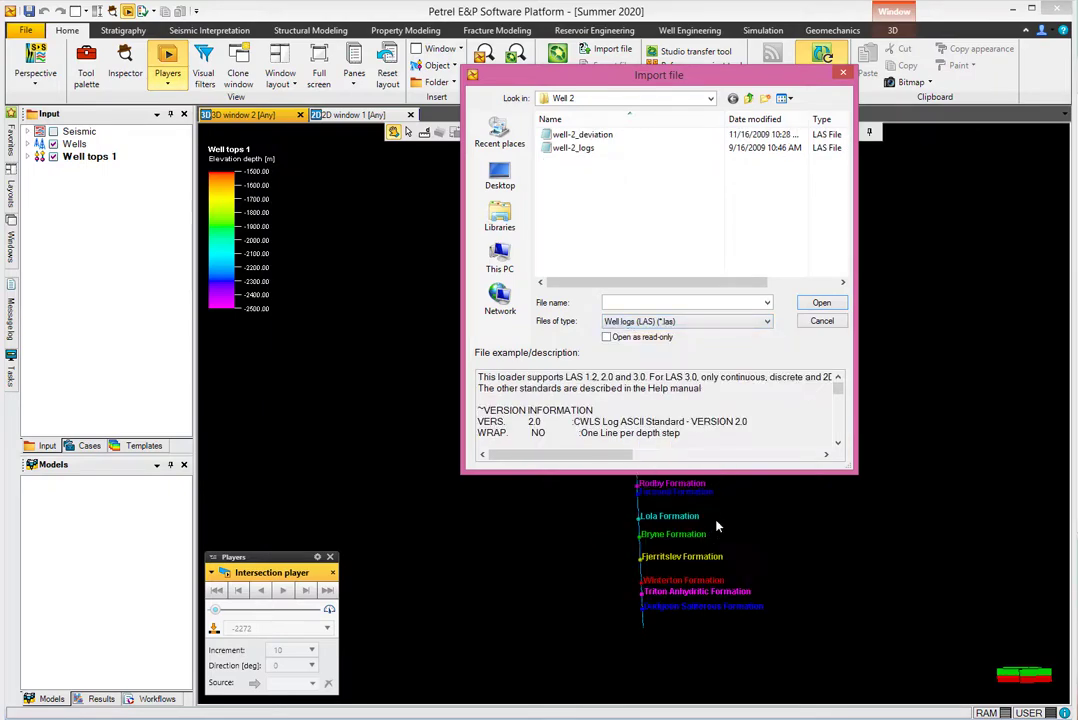
{"action": "left_click", "coordinate": [568, 148]}
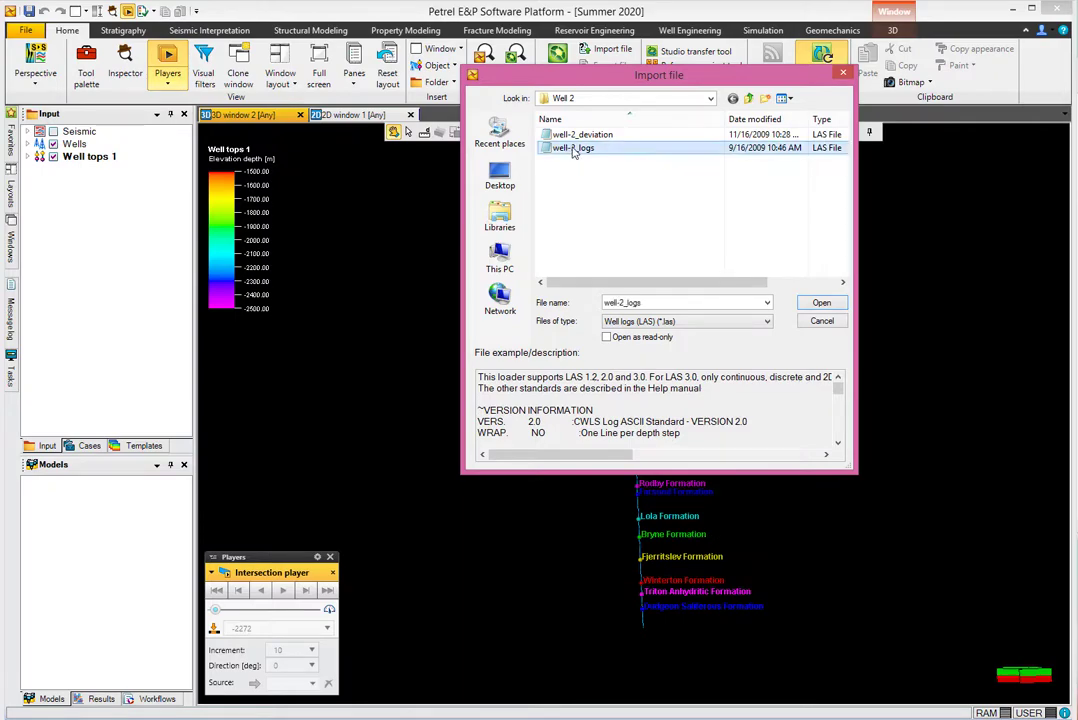
{"action": "left_click", "coordinate": [819, 304]}
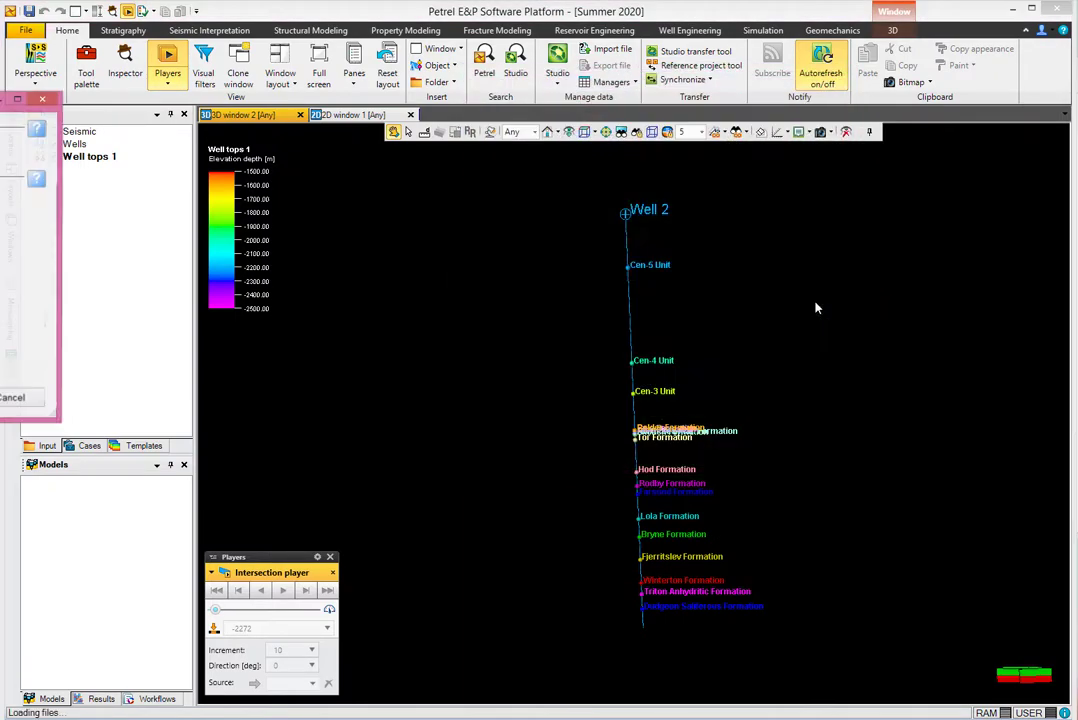
{"action": "left_click_drag", "start_coordinate": [2, 105], "coordinate": [611, 204]}
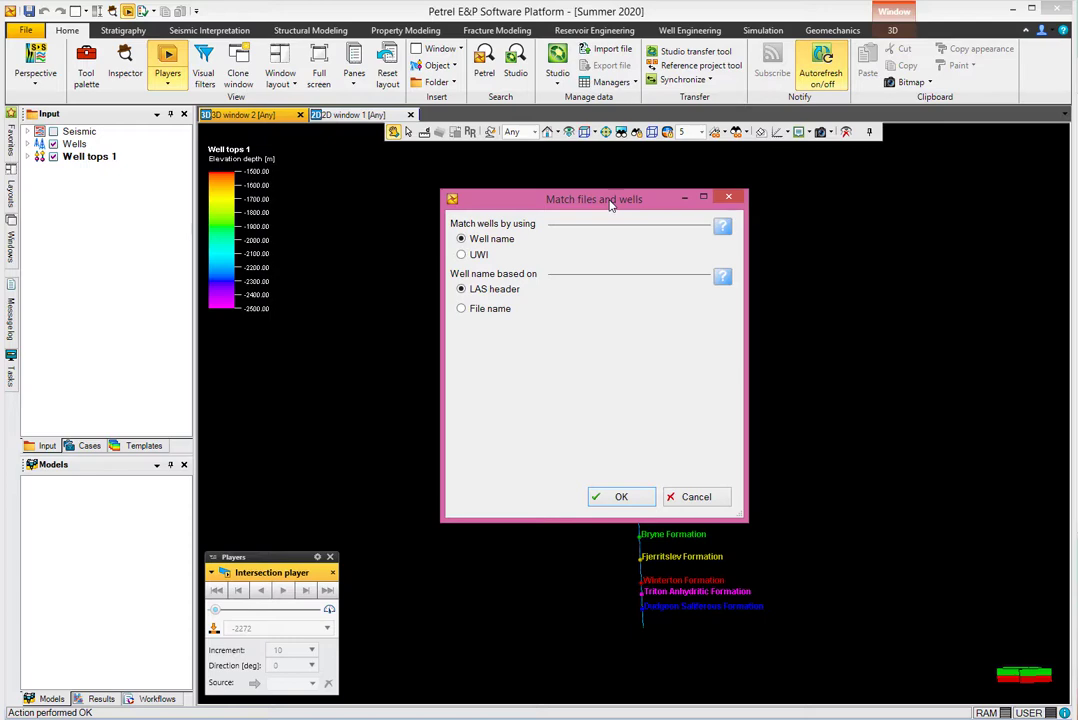
Match well-2_logs by file name and assign it to the existing Well 2.
{"action": "left_click", "coordinate": [463, 310]}
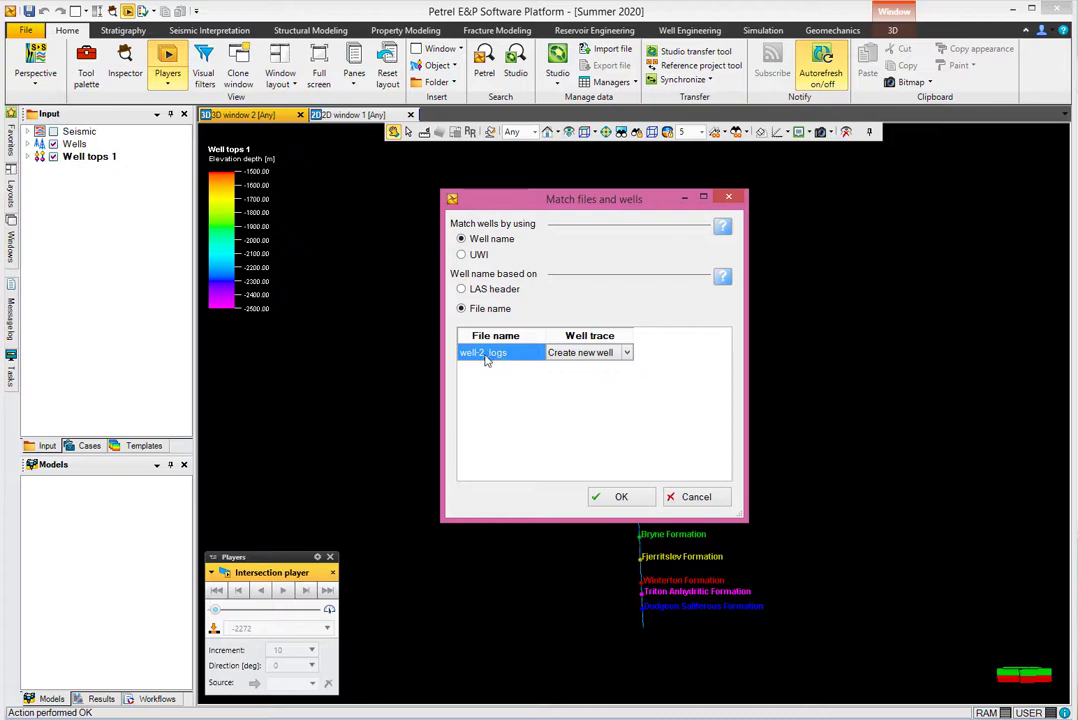
{"action": "left_click", "coordinate": [626, 352]}
{"action": "left_click", "coordinate": [601, 368]}
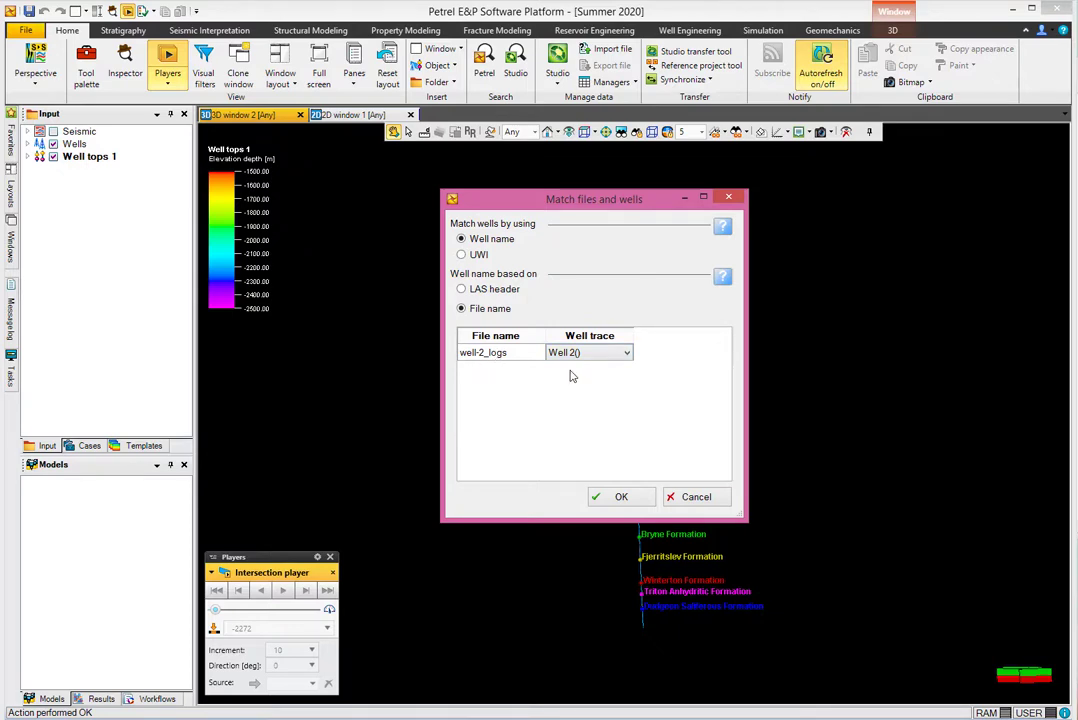
{"action": "left_click", "coordinate": [617, 498]}
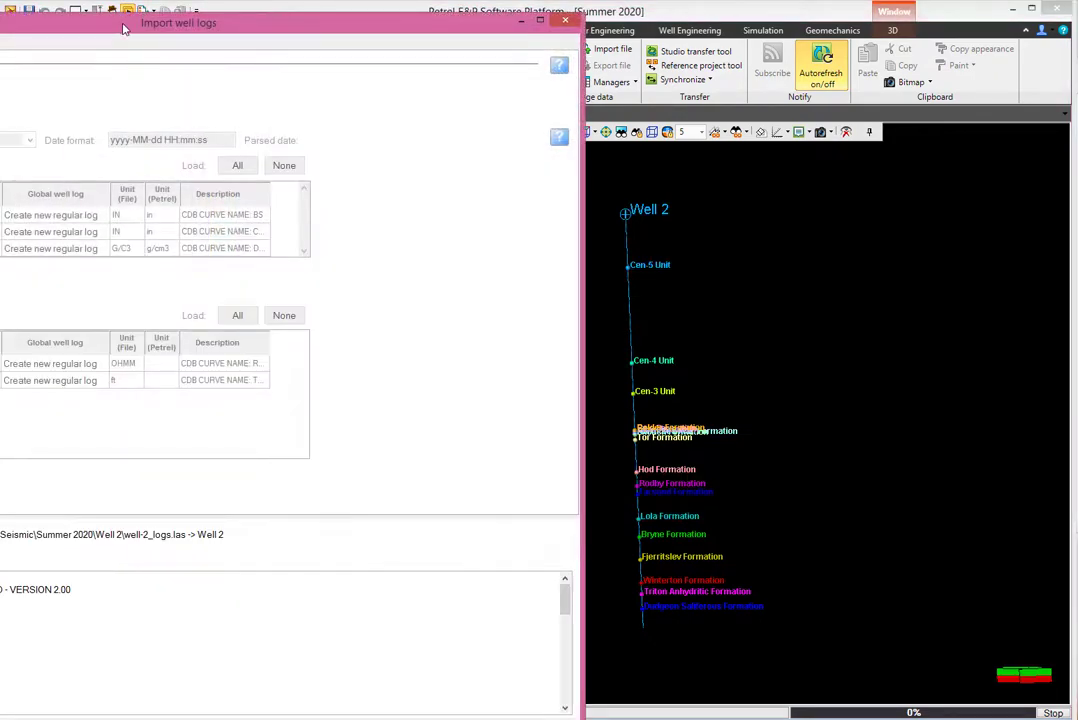
Accept the Import well logs settings to load the curves.
{"action": "left_click_drag", "start_coordinate": [123, 28], "coordinate": [452, 9]}
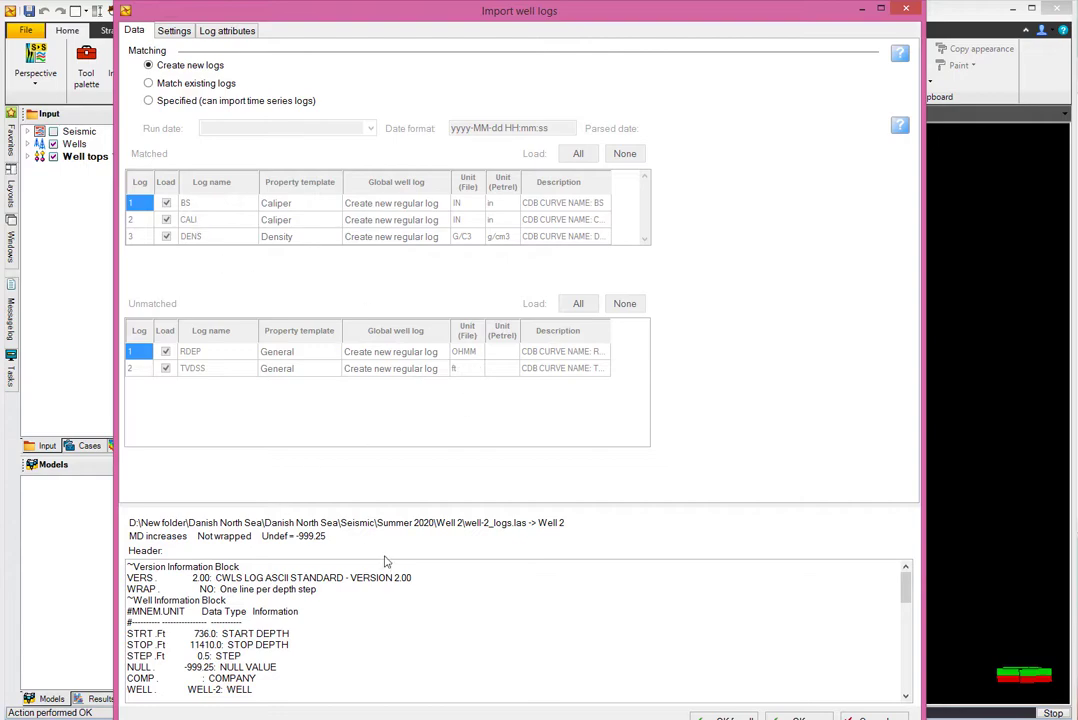
{"action": "left_click", "coordinate": [724, 718]}
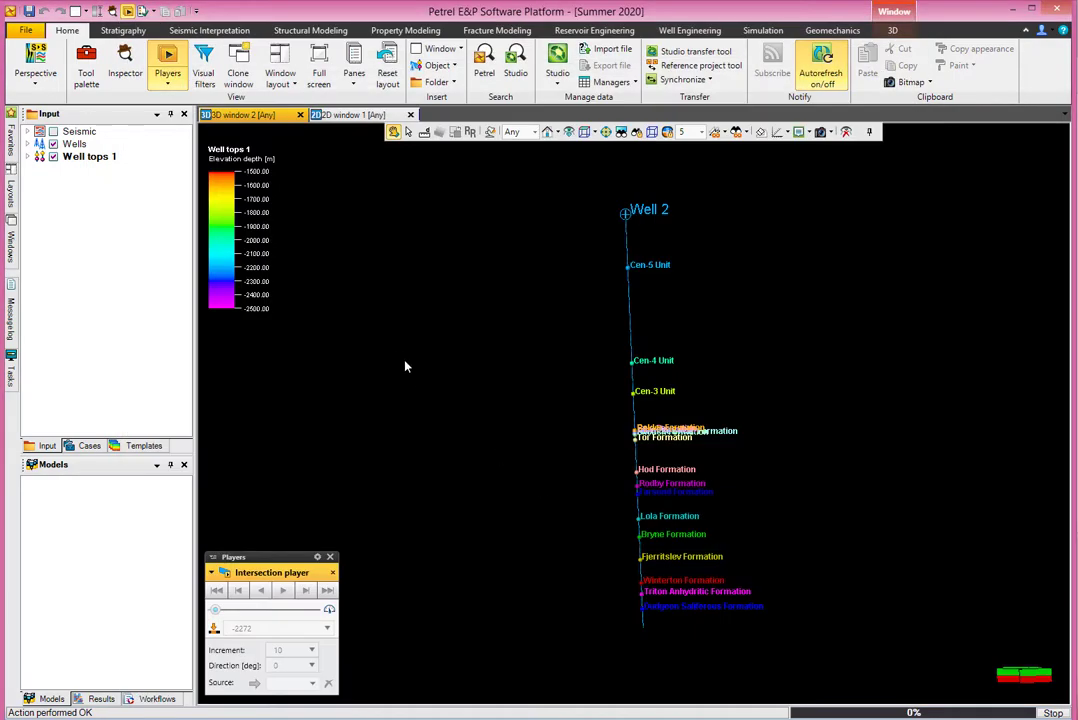
{"action": "left_click", "coordinate": [28, 157]}
{"action": "left_click", "coordinate": [28, 157]}
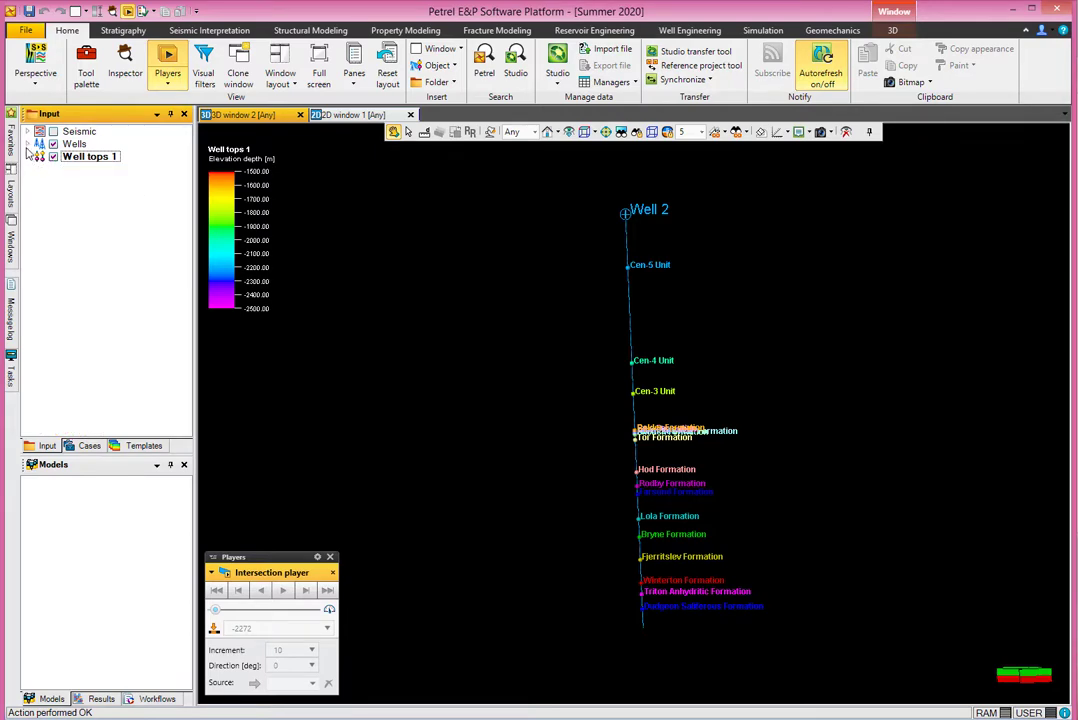
Display the GR log from Global well logs along Well 2.
{"action": "left_click", "coordinate": [28, 144]}
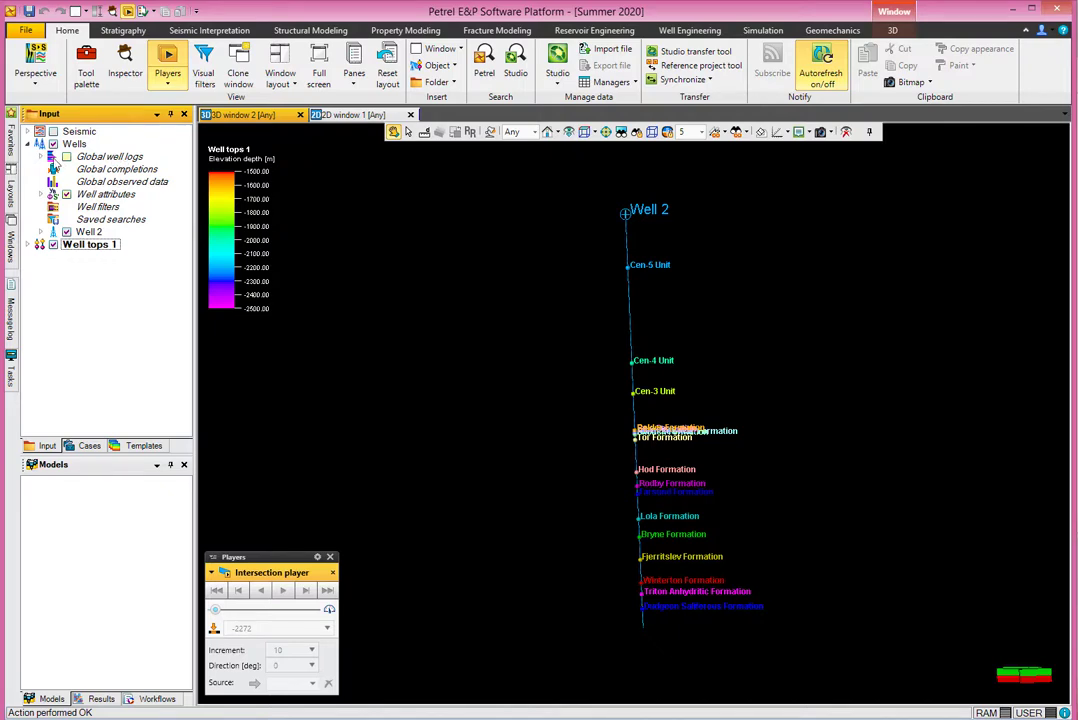
{"action": "left_click", "coordinate": [41, 157]}
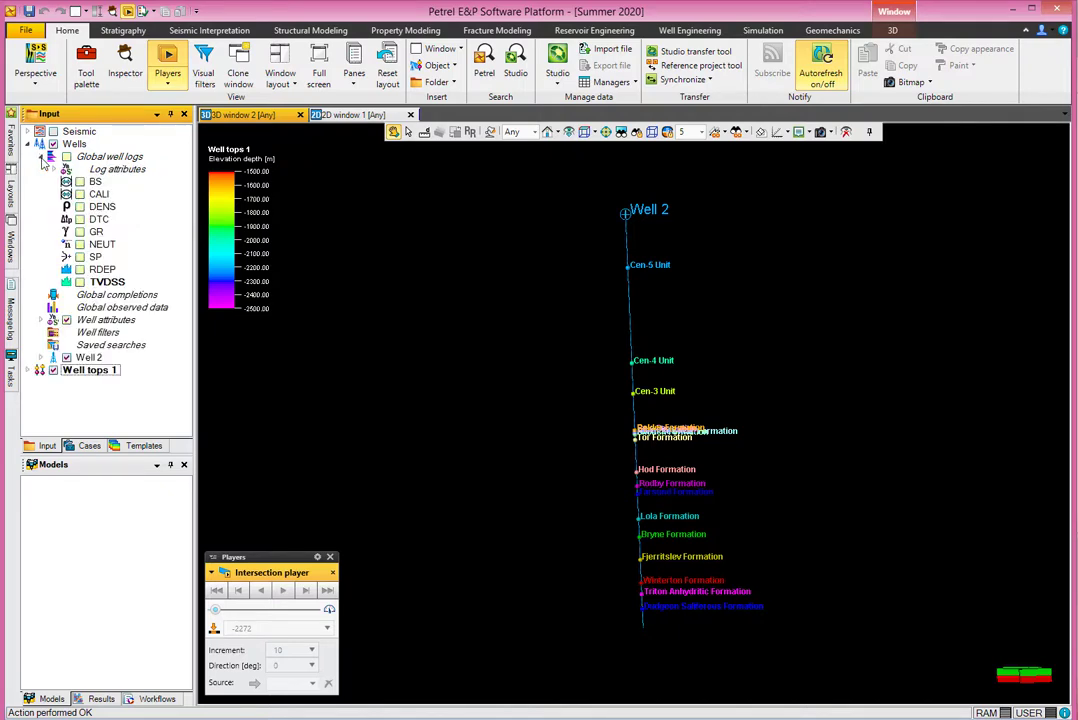
{"action": "left_click", "coordinate": [80, 232]}
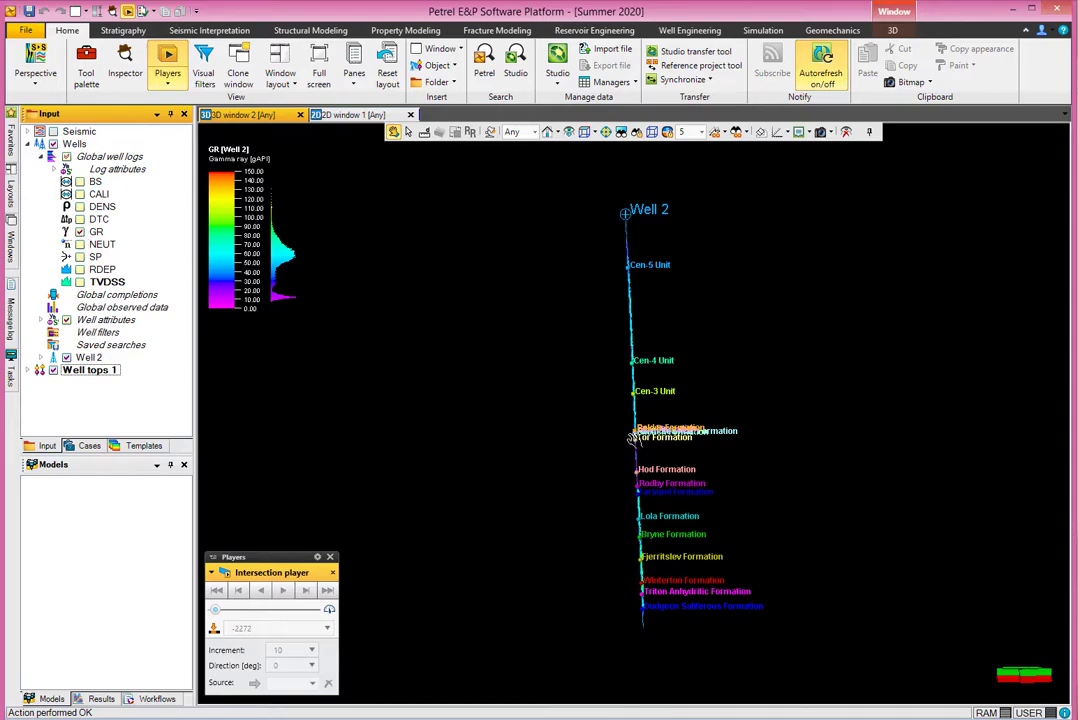
{"action": "scroll", "coordinate": [624, 472], "scroll_direction": "up", "scroll_amount": 4}
{"action": "scroll", "coordinate": [624, 472], "scroll_direction": "up", "scroll_amount": 5}
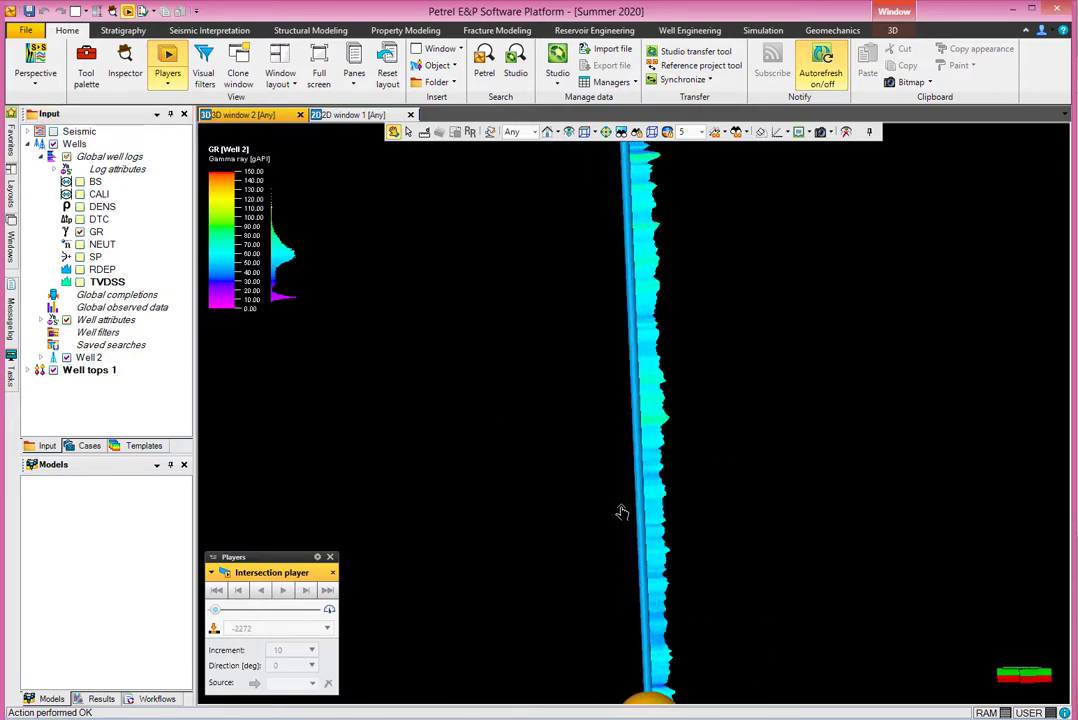
Pan along Well 2 to inspect the Cen-5, Cen-4 and Cen-3 formation markers.
{"action": "middle_click_drag", "start_coordinate": [622, 512], "coordinate": [618, 507]}
{"action": "middle_click_drag", "start_coordinate": [630, 257], "coordinate": [645, 487]}
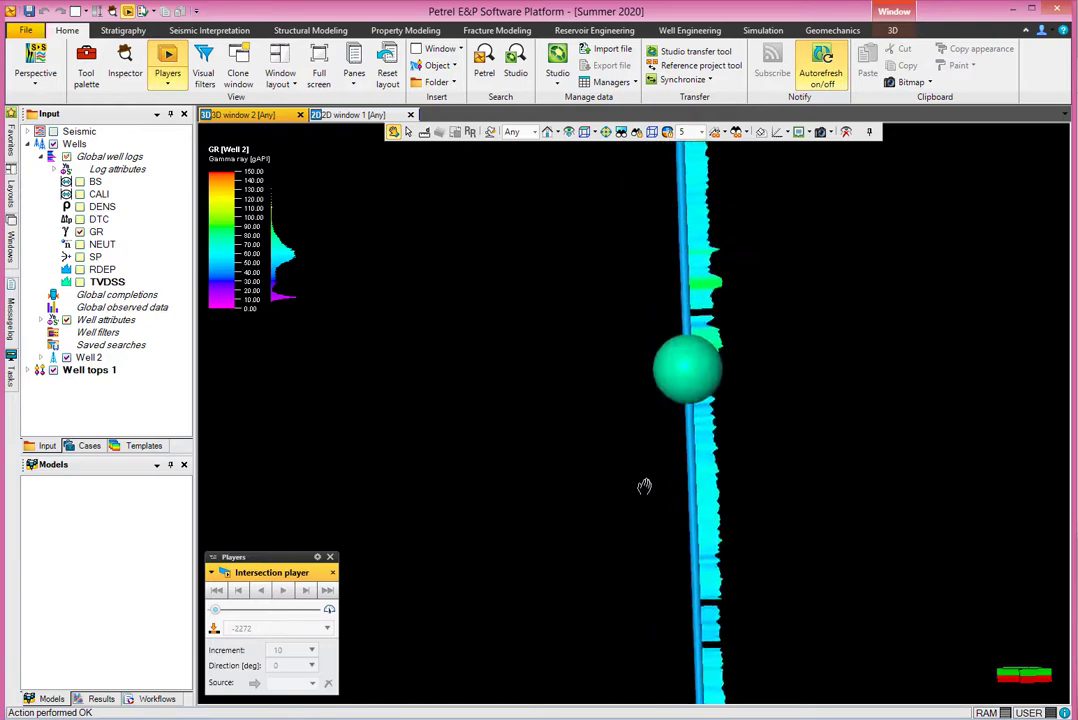
{"action": "mouse_move", "coordinate": [690, 185]}
{"action": "middle_mouse_down"}
{"action": "mouse_move", "coordinate": [656, 345]}
{"action": "mouse_move", "coordinate": [634, 552]}
{"action": "middle_mouse_up"}
{"action": "mouse_move", "coordinate": [606, 294]}
{"action": "middle_mouse_down"}
{"action": "mouse_move", "coordinate": [602, 499]}
{"action": "mouse_move", "coordinate": [616, 655]}
{"action": "middle_mouse_up"}
{"action": "mouse_move", "coordinate": [553, 425]}
{"action": "middle_mouse_down"}
{"action": "mouse_move", "coordinate": [600, 470]}
{"action": "mouse_move", "coordinate": [545, 200]}
{"action": "middle_mouse_up"}
{"action": "scroll", "coordinate": [582, 456], "scroll_direction": "down", "scroll_amount": 5}
{"action": "middle_click_drag", "start_coordinate": [600, 484], "coordinate": [598, 135]}
{"action": "middle_click_drag", "start_coordinate": [606, 444], "coordinate": [606, 384]}
{"action": "scroll", "coordinate": [604, 449], "scroll_direction": "up", "scroll_amount": 6}
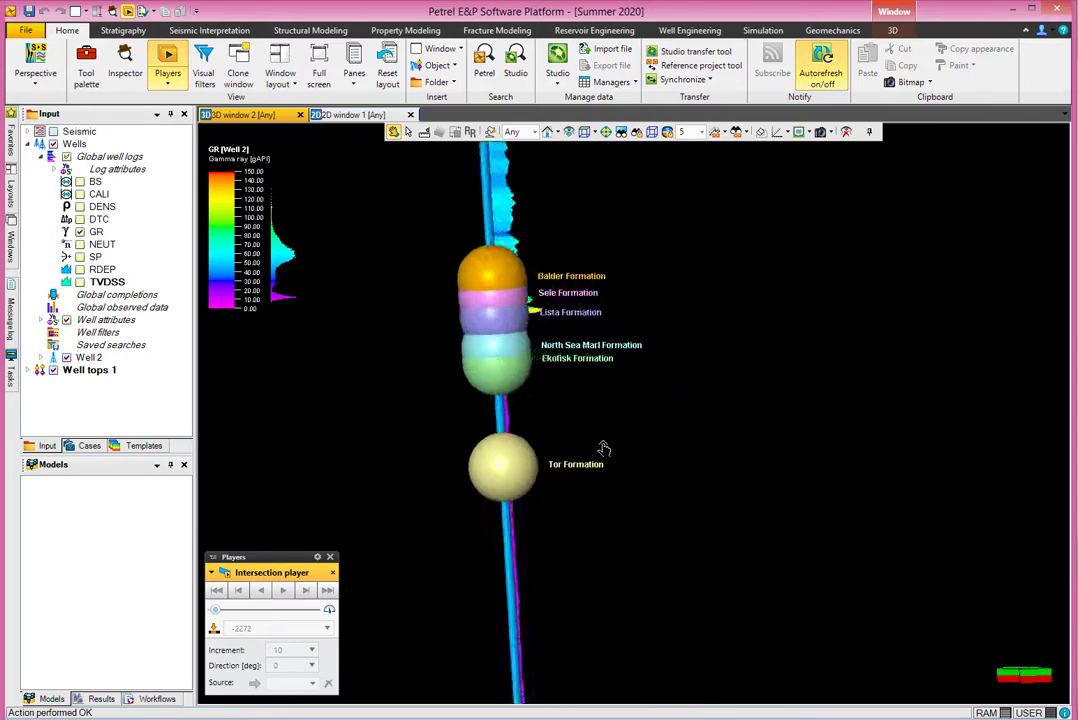
{"action": "scroll", "coordinate": [604, 449], "scroll_direction": "up", "scroll_amount": 4}
{"action": "scroll", "coordinate": [603, 450], "scroll_direction": "down", "scroll_amount": 2}
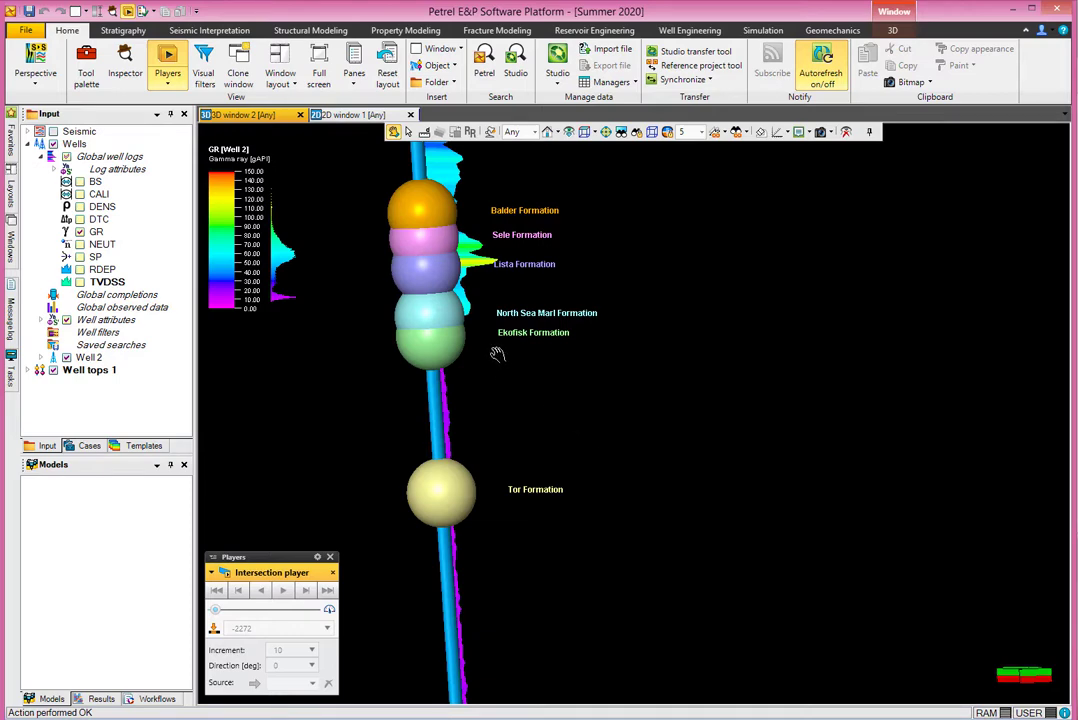
{"action": "middle_click_drag", "start_coordinate": [488, 346], "coordinate": [517, 361]}
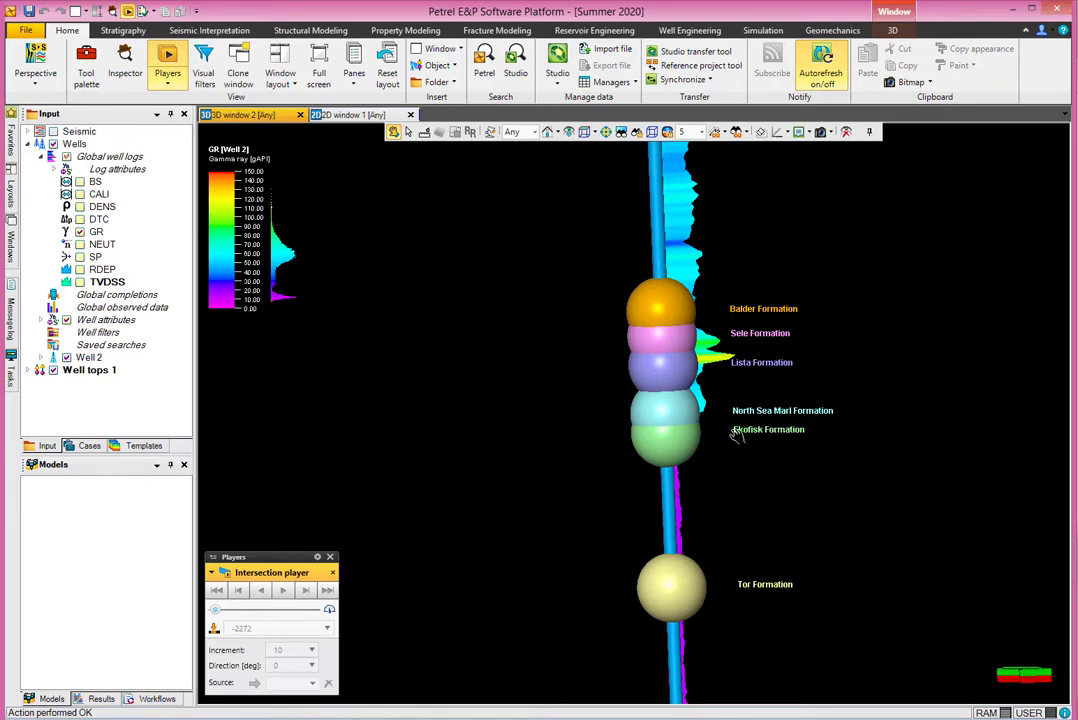
Toggle Well tops 1 off and back on, expand it, and open its Settings.
{"action": "left_click", "coordinate": [54, 370]}
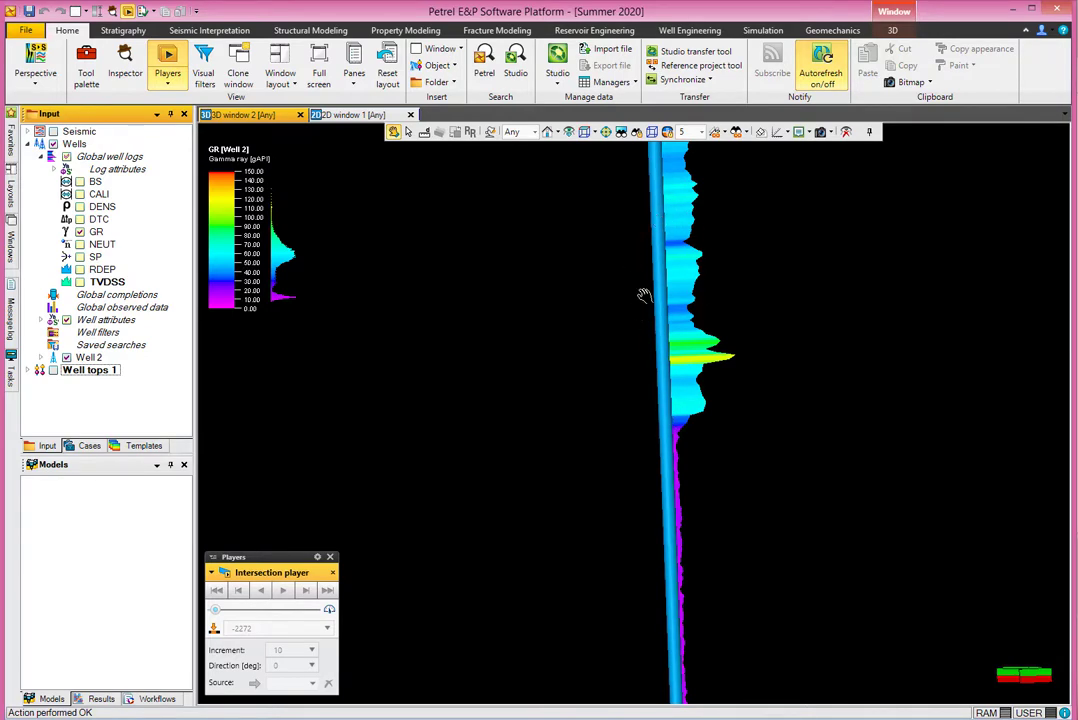
{"action": "left_click", "coordinate": [28, 371]}
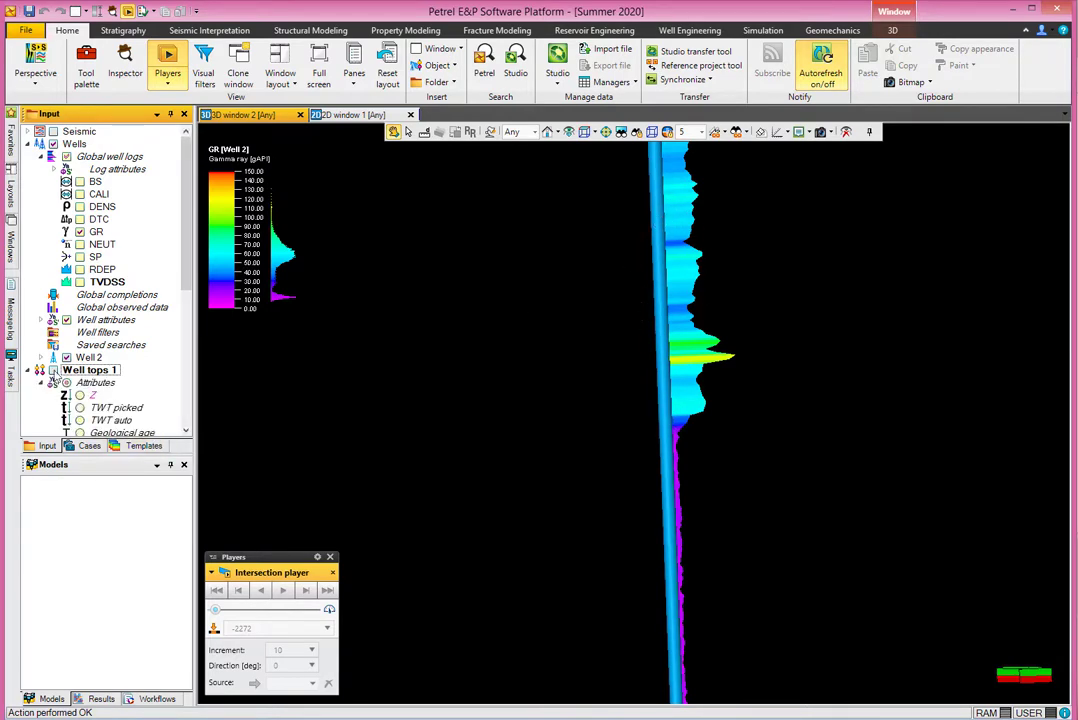
{"action": "left_click", "coordinate": [53, 370]}
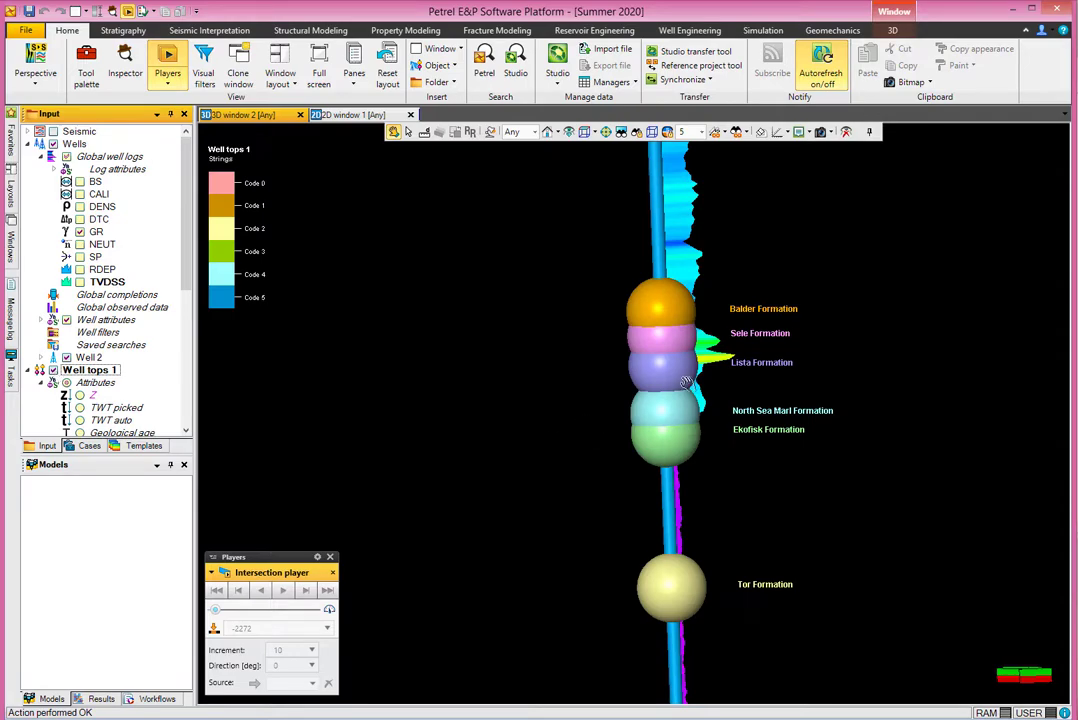
{"action": "double_click", "coordinate": [95, 373]}
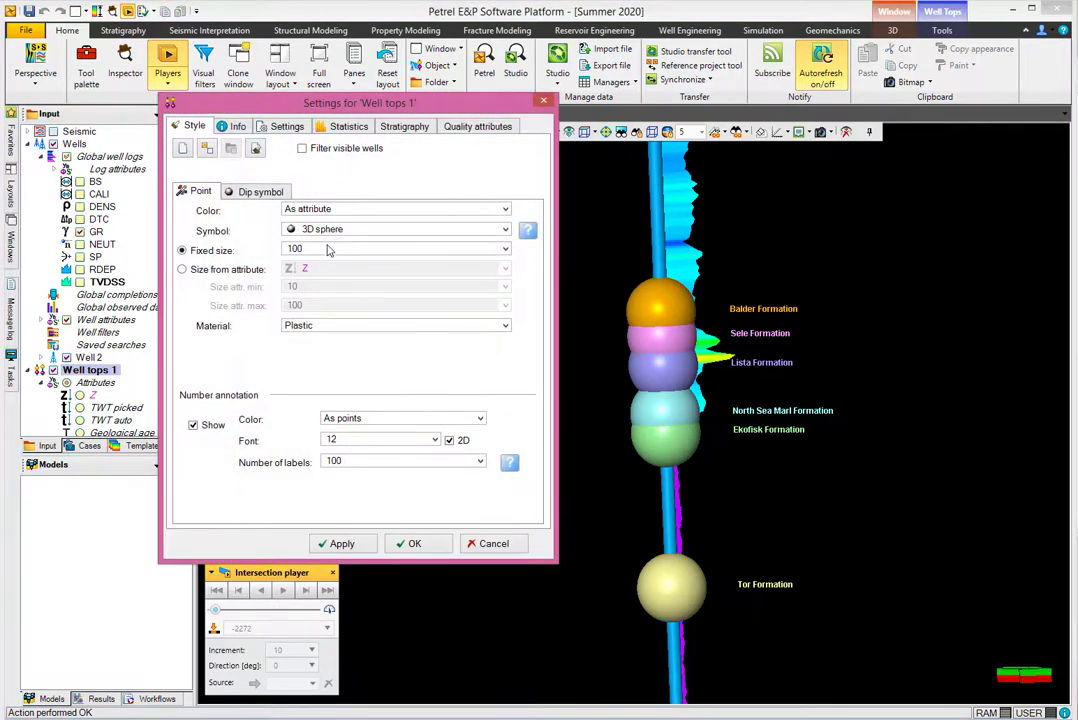
Try a fixed sphere size of 10, then apply 15 and close the settings.
{"action": "left_click", "coordinate": [328, 250]}
{"action": "left_click", "coordinate": [320, 342]}
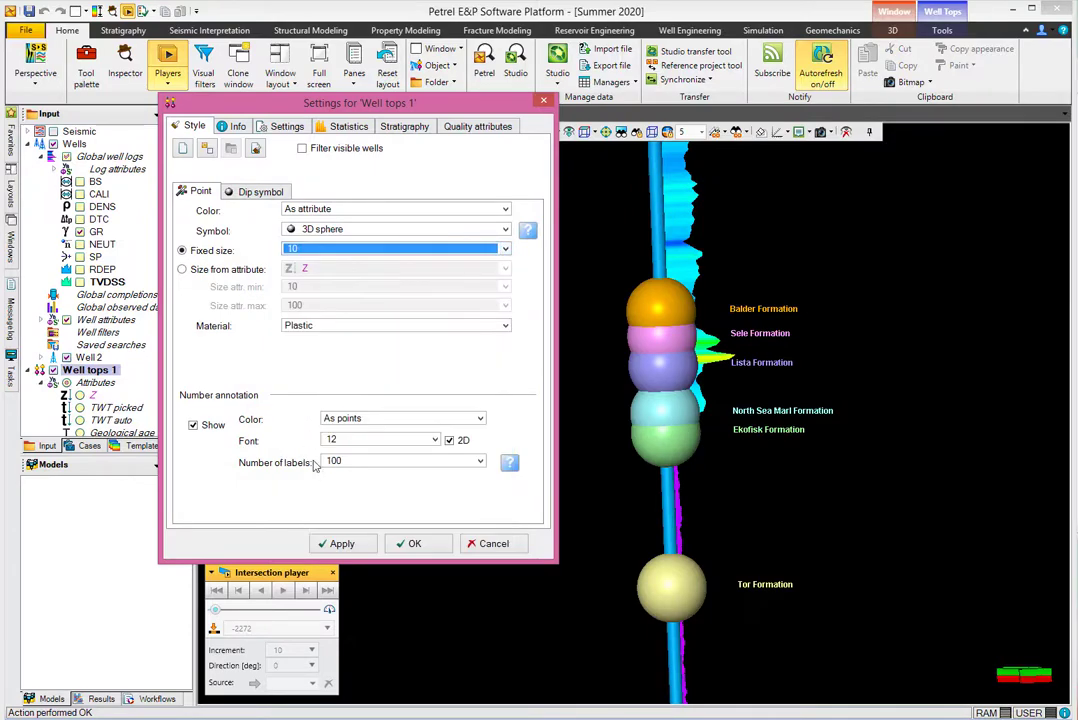
{"action": "left_click", "coordinate": [351, 545]}
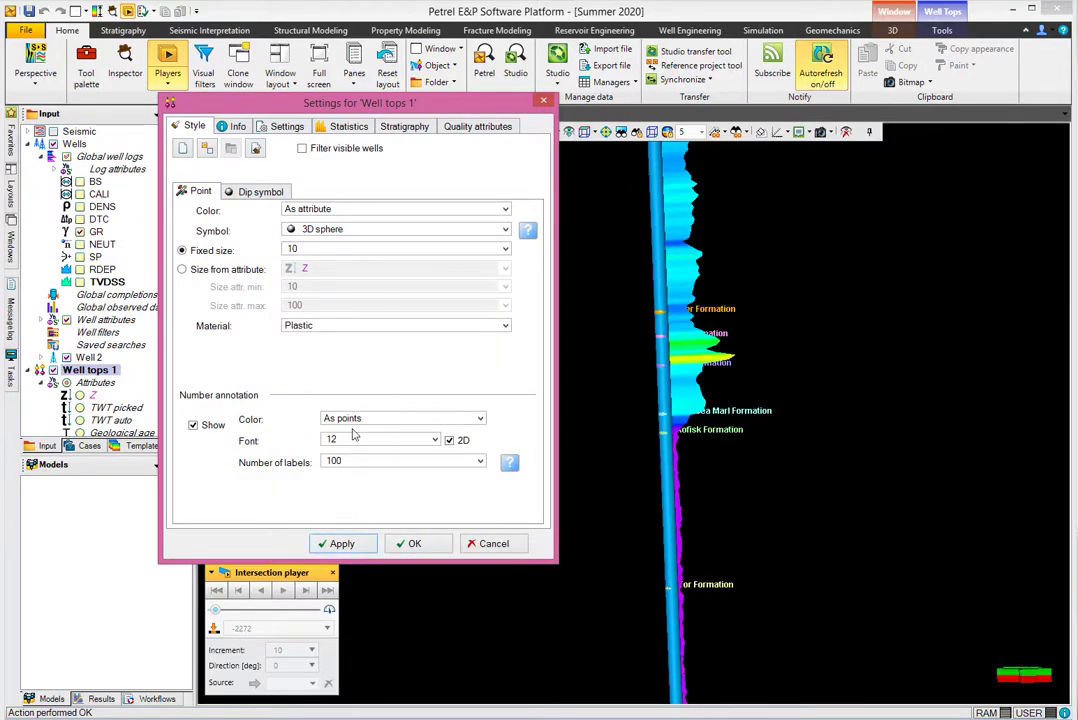
{"action": "left_click", "coordinate": [318, 250]}
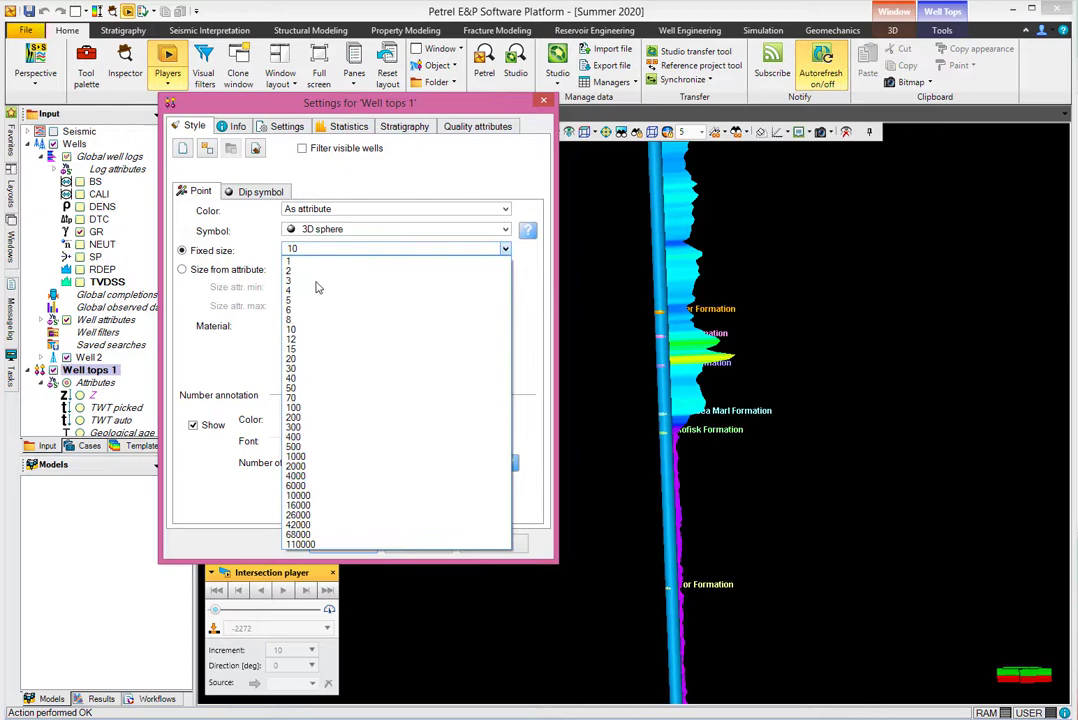
{"action": "left_click", "coordinate": [305, 366]}
{"action": "left_click", "coordinate": [338, 544]}
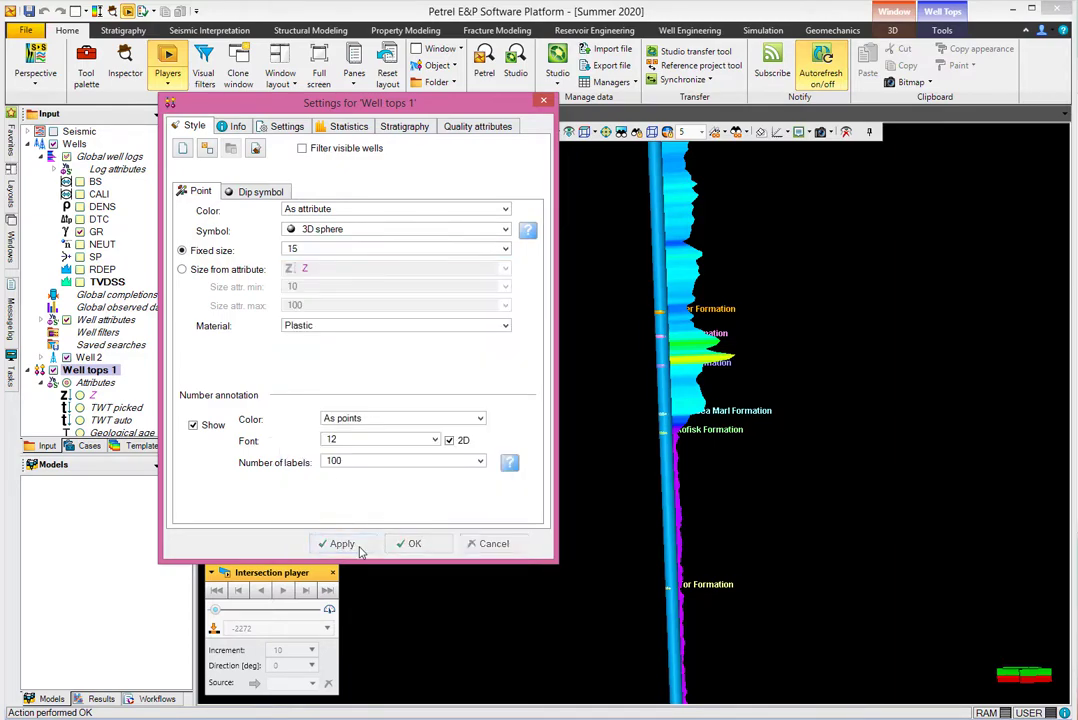
{"action": "scroll", "coordinate": [653, 440], "scroll_direction": "up", "scroll_amount": 5}
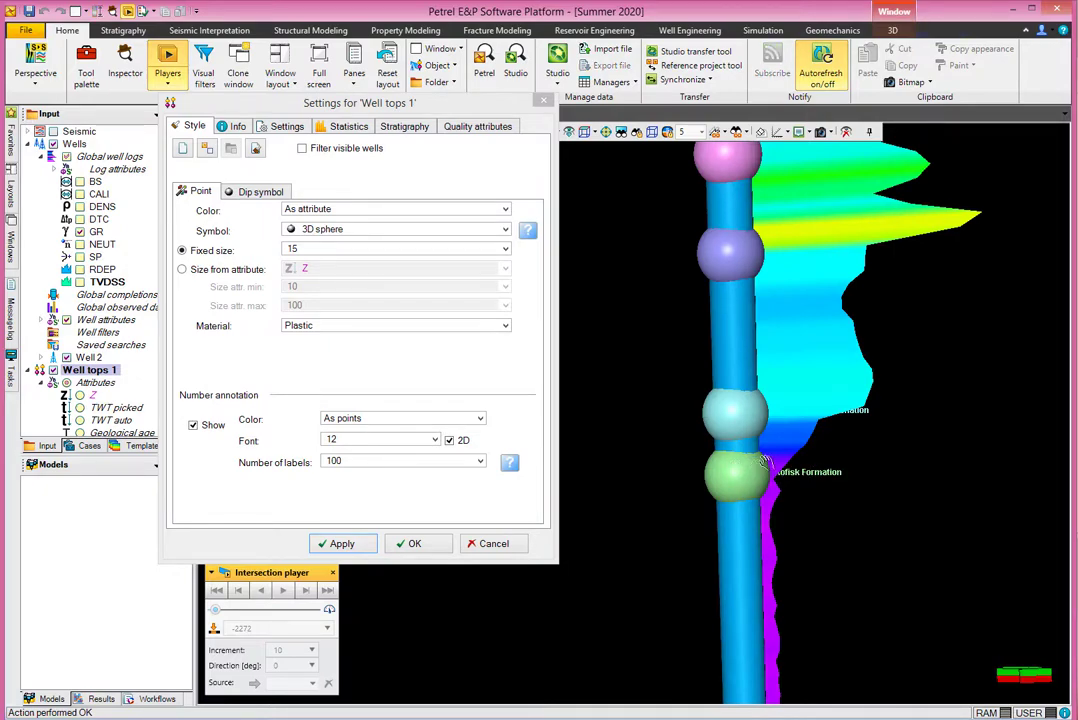
{"action": "scroll", "coordinate": [766, 468], "scroll_direction": "down", "scroll_amount": 5}
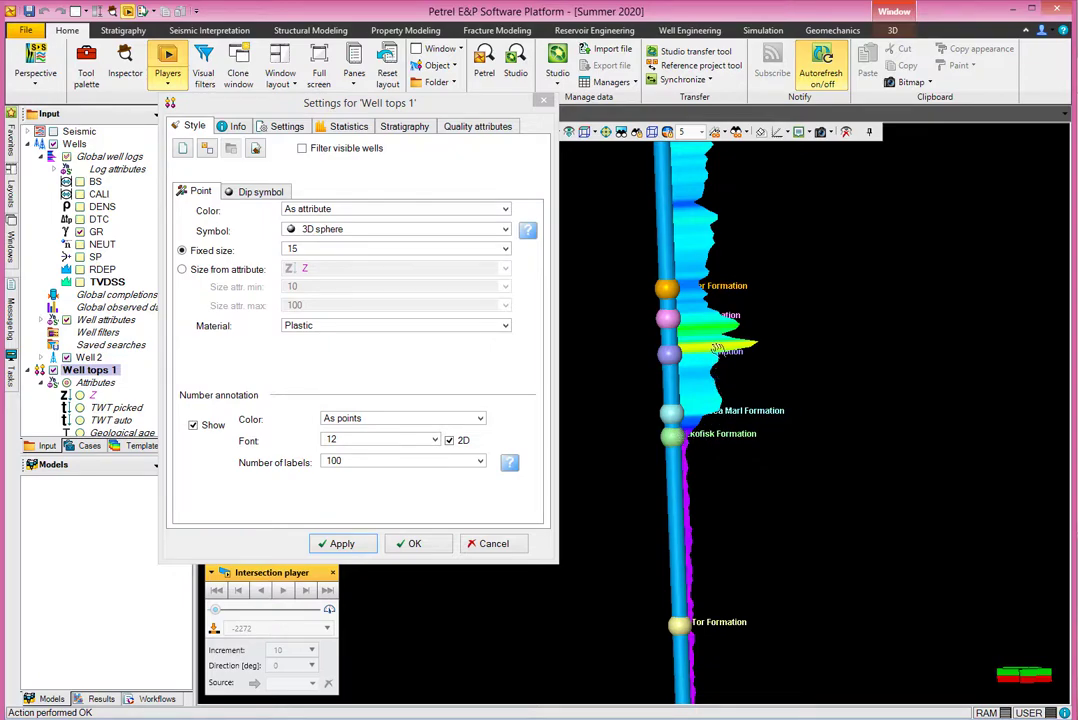
{"action": "left_click", "coordinate": [428, 545]}
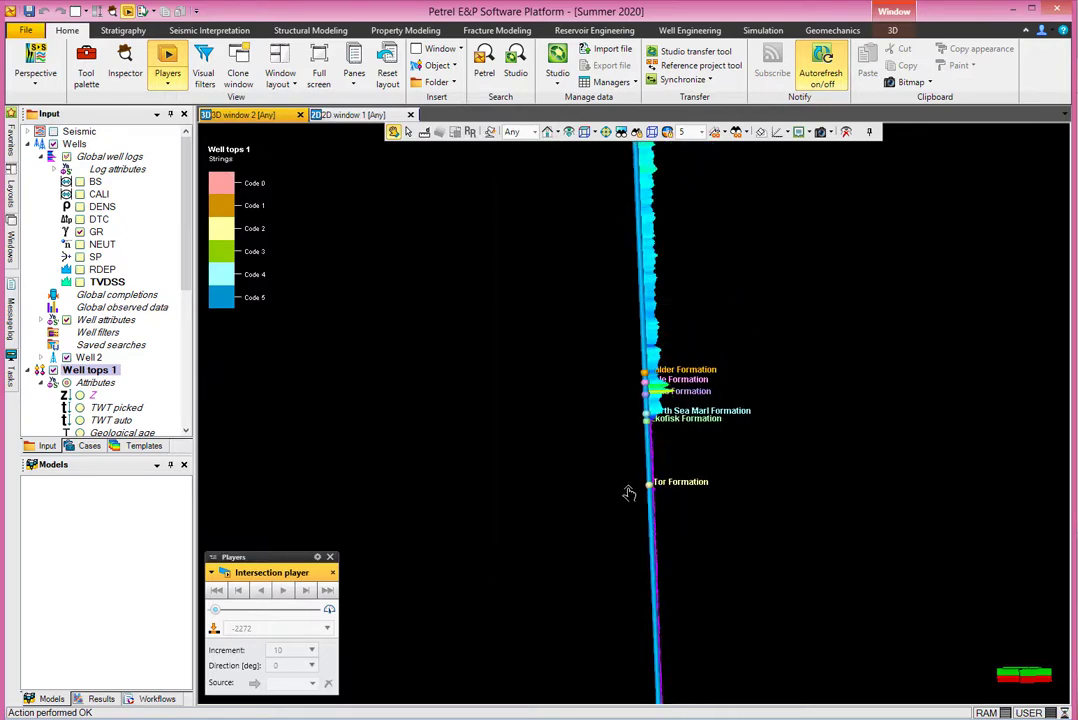
Collapse Well tops 1 and the Wells group in the Input tree.
{"action": "left_click_drag", "start_coordinate": [628, 493], "coordinate": [616, 435]}
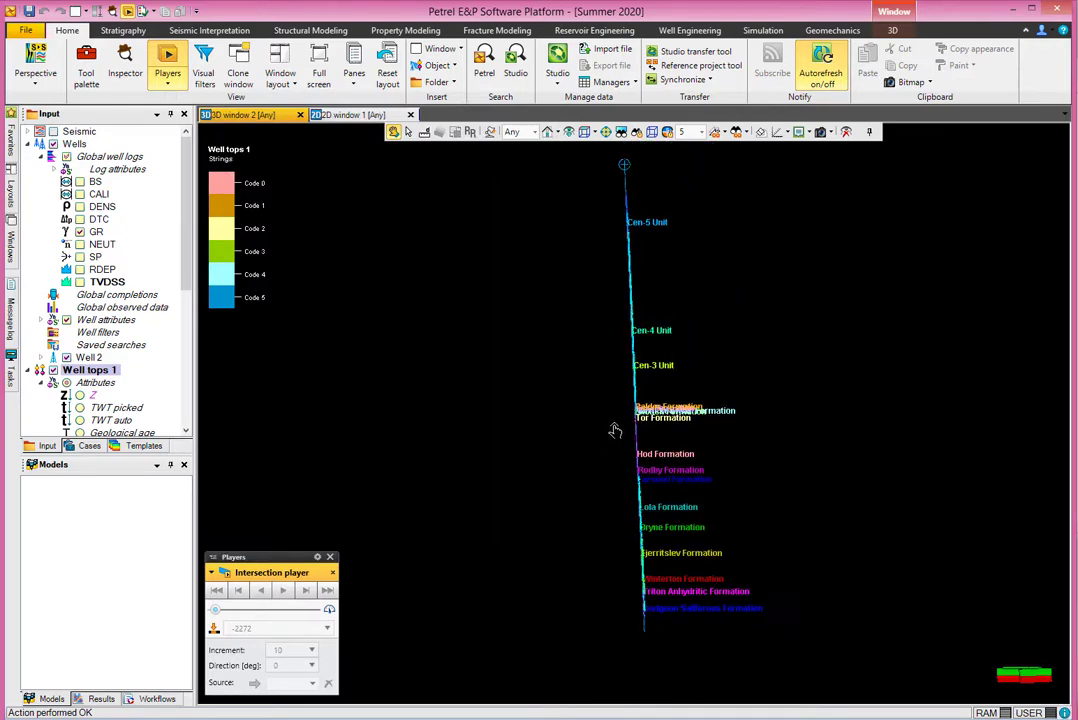
{"action": "scroll", "coordinate": [615, 430], "scroll_direction": "down", "scroll_amount": 1}
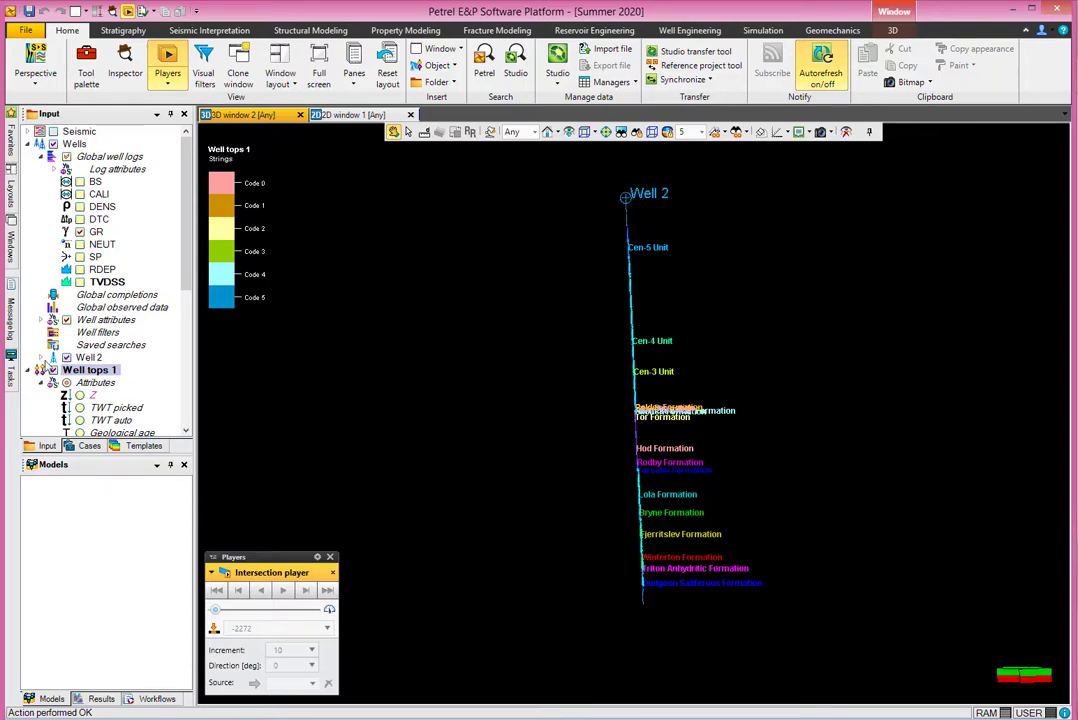
{"action": "left_click", "coordinate": [30, 371]}
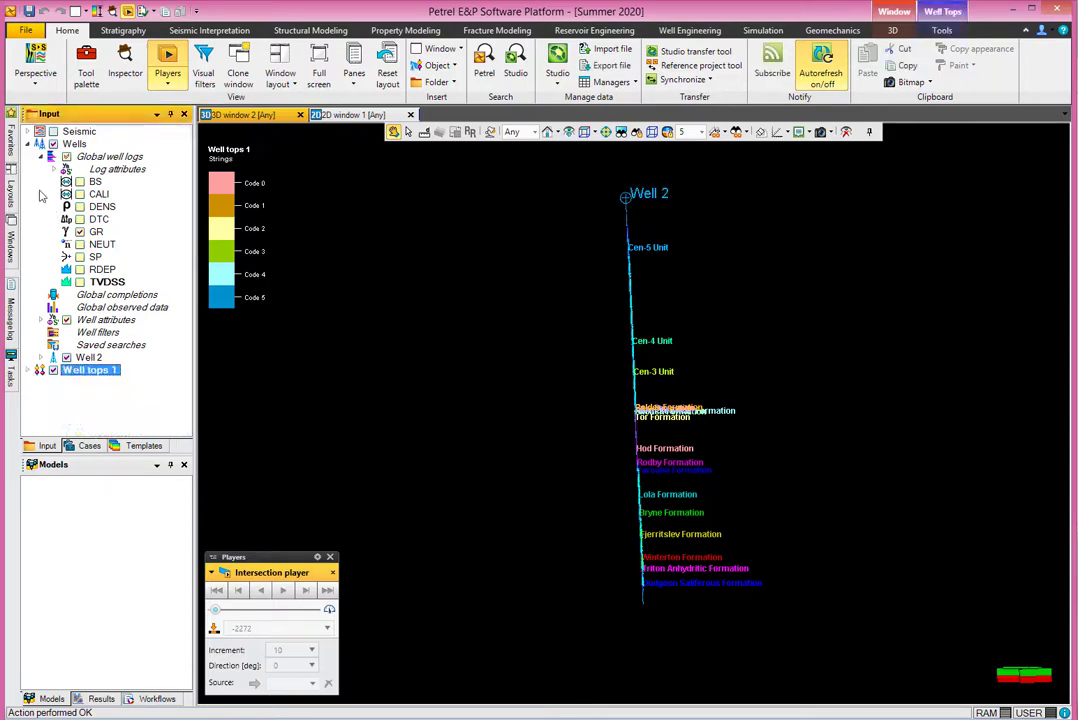
{"action": "left_click", "coordinate": [30, 145]}
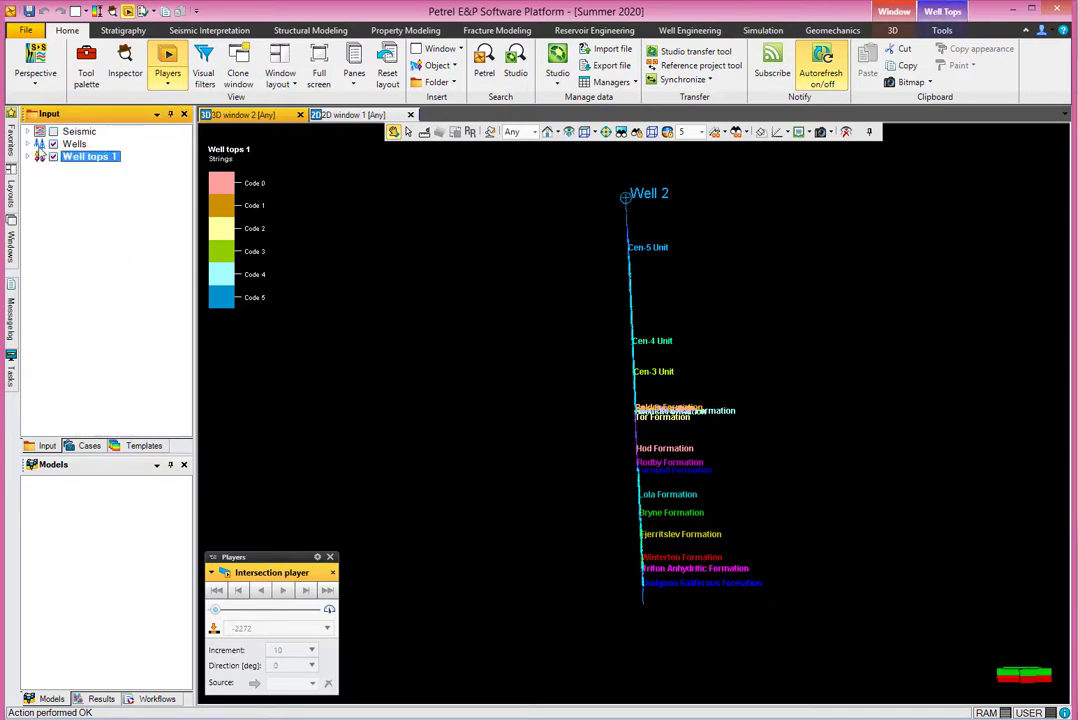
Show Seismic Data with inline 1442, crossline 1158 and the Z=-2272 time slice.
{"action": "left_click", "coordinate": [28, 131]}
{"action": "left_click", "coordinate": [80, 195]}
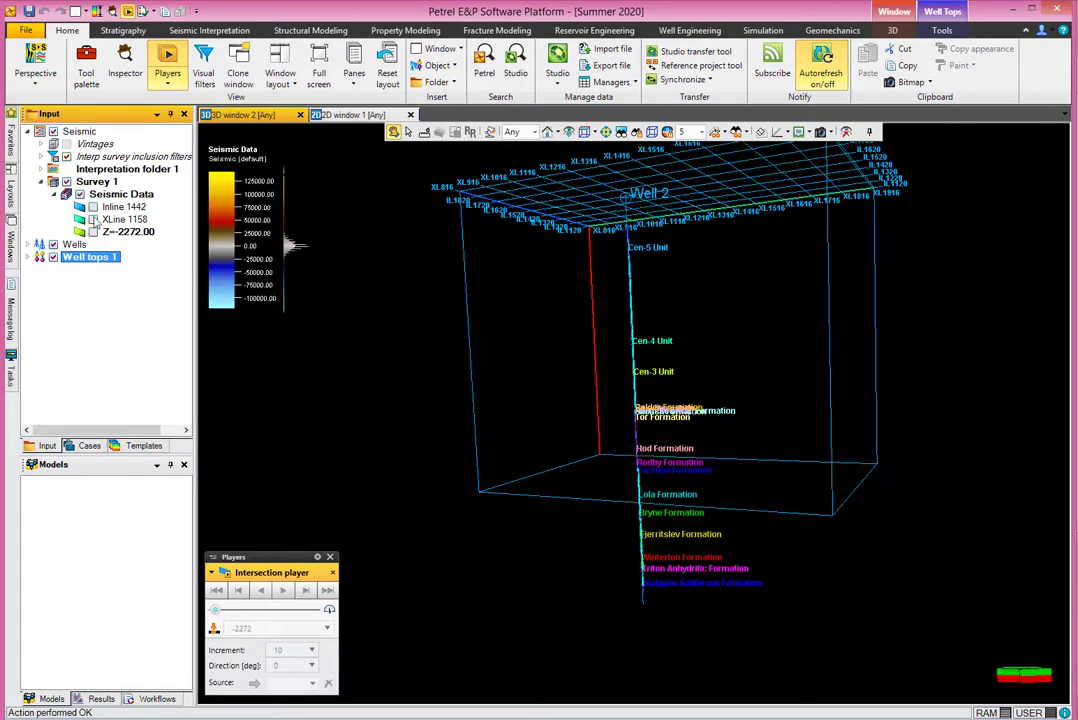
{"action": "left_click", "coordinate": [93, 207]}
{"action": "left_click", "coordinate": [93, 219]}
{"action": "left_click", "coordinate": [93, 231]}
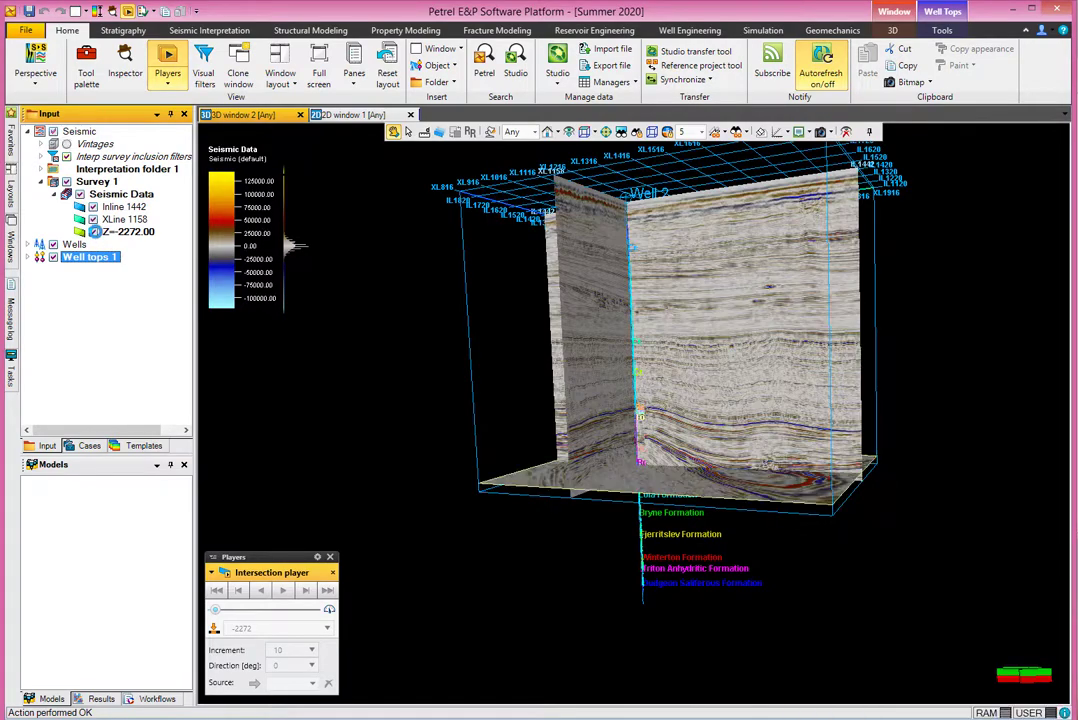
Switch the 3D window domain to TVD, then TWT, then back to Any.
{"action": "left_click", "coordinate": [516, 132]}
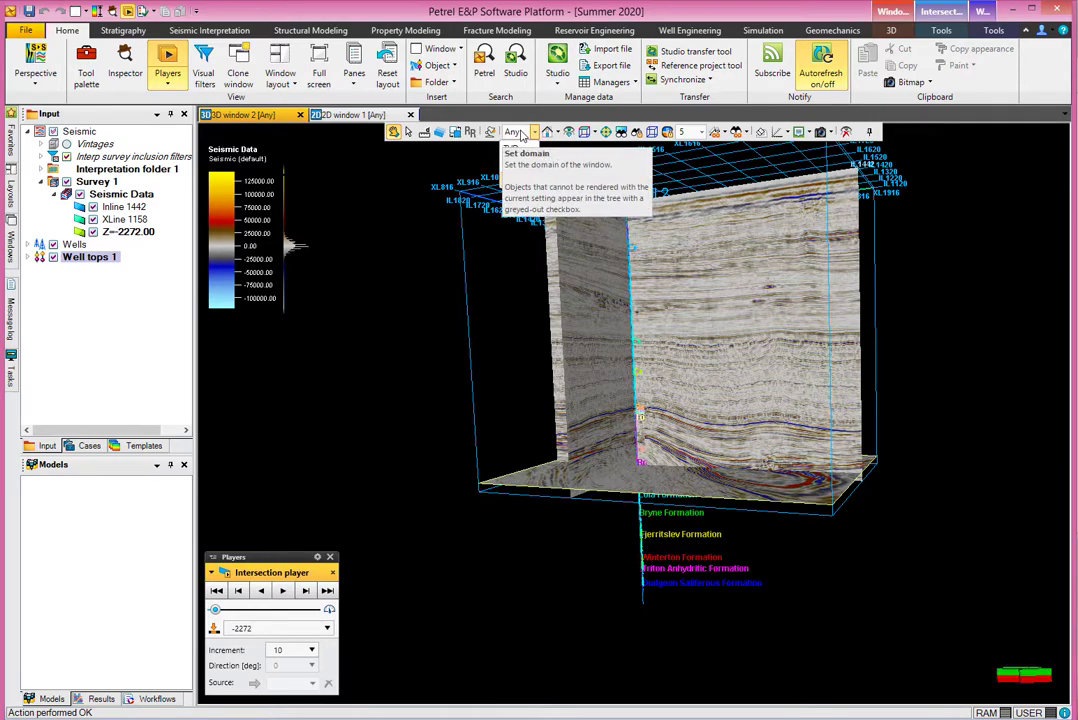
{"action": "left_click", "coordinate": [516, 132]}
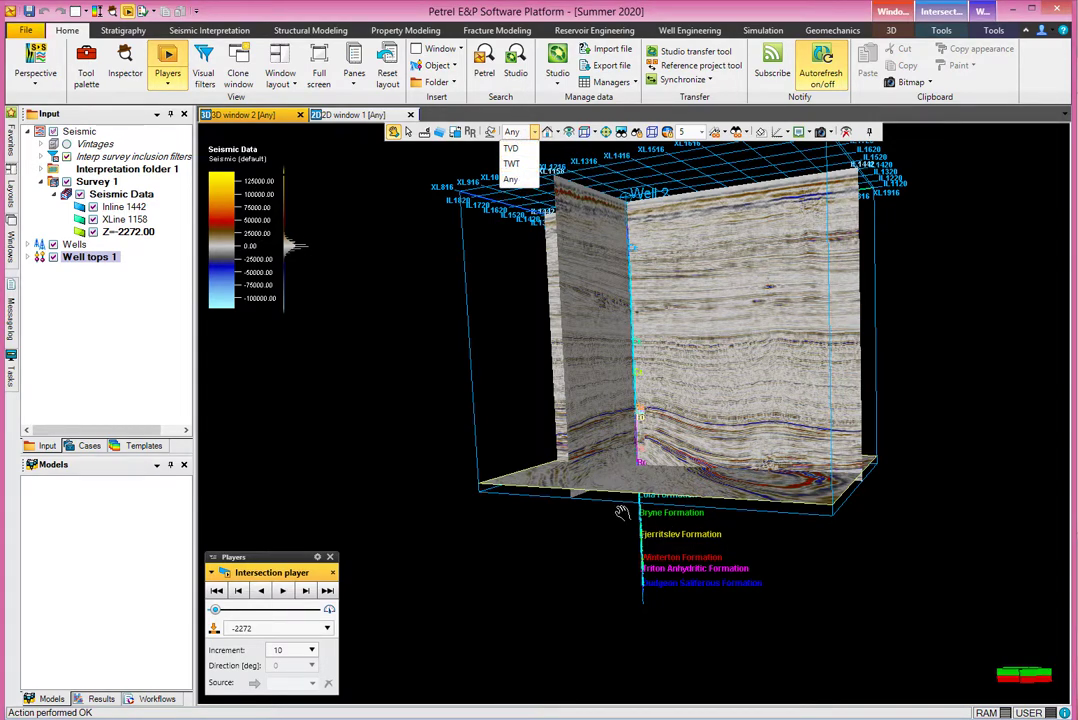
{"action": "left_click", "coordinate": [511, 148]}
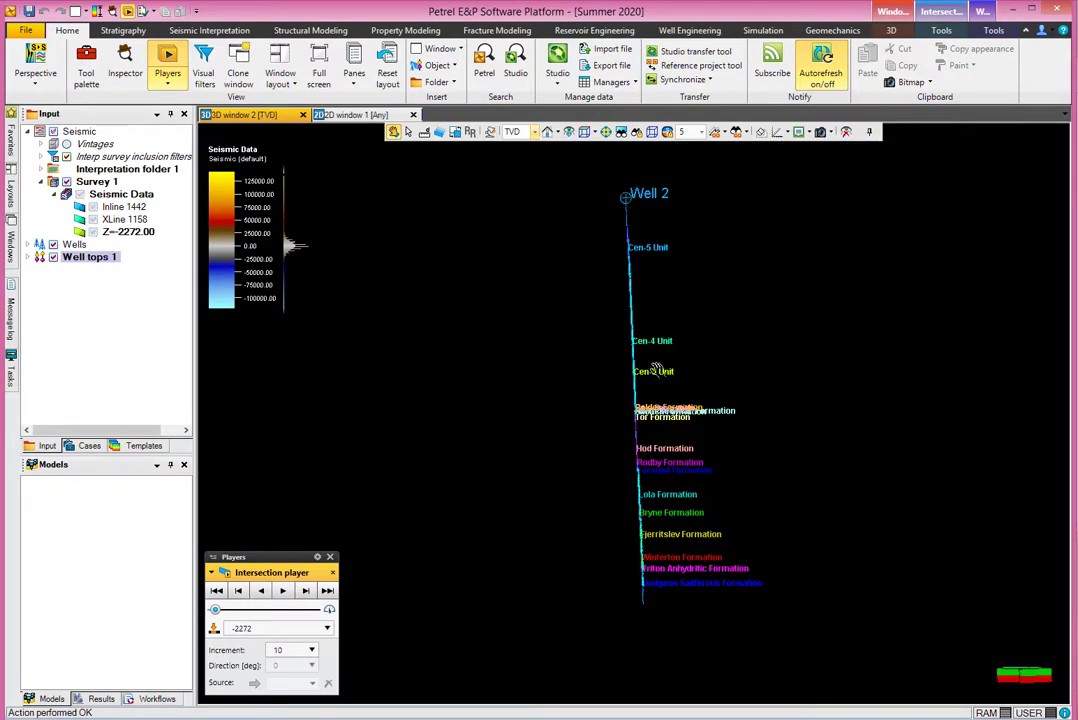
{"action": "left_click", "coordinate": [535, 132]}
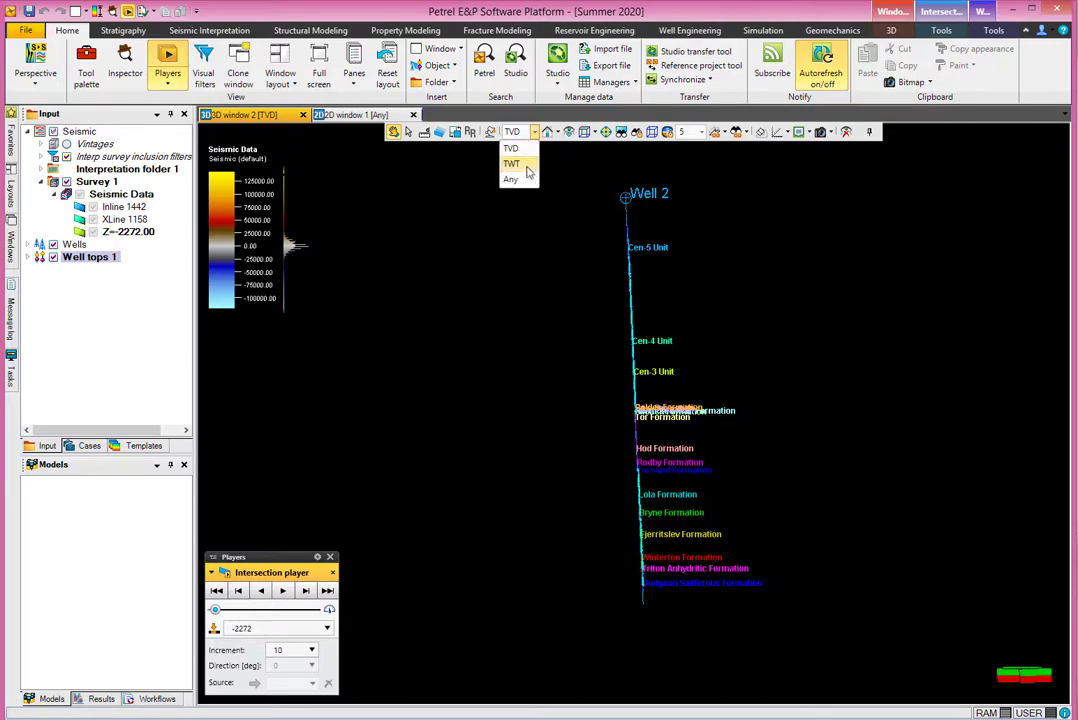
{"action": "left_click", "coordinate": [512, 164]}
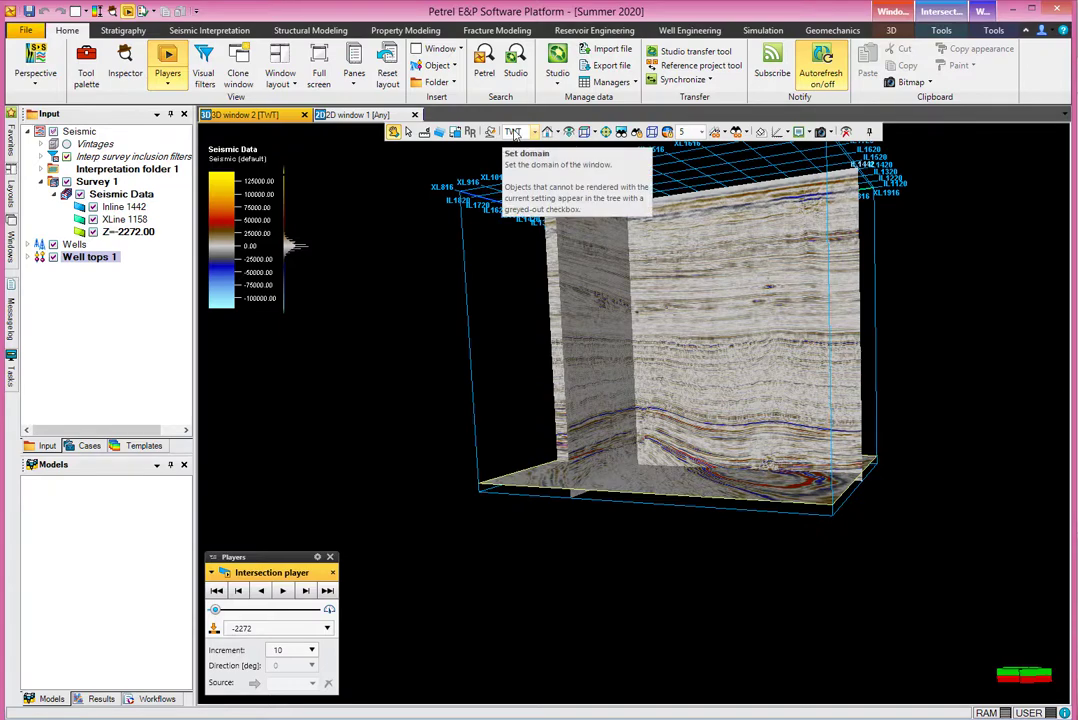
{"action": "left_click", "coordinate": [514, 132]}
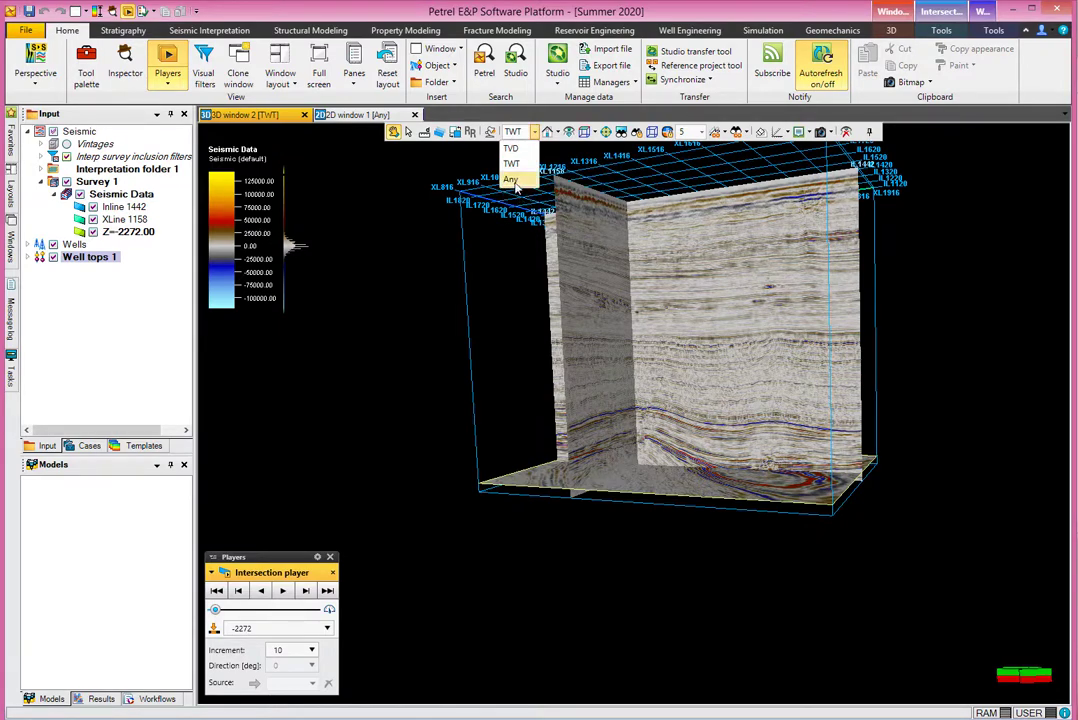
{"action": "left_click", "coordinate": [512, 180]}
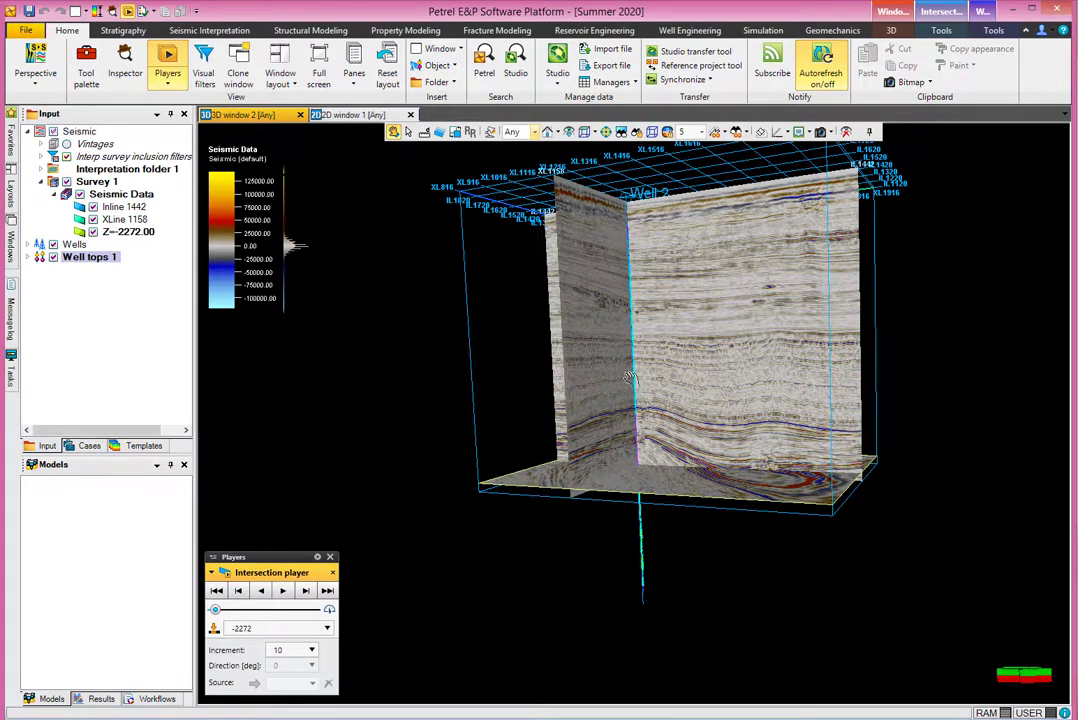
{"action": "left_click_drag", "start_coordinate": [532, 319], "coordinate": [704, 457]}
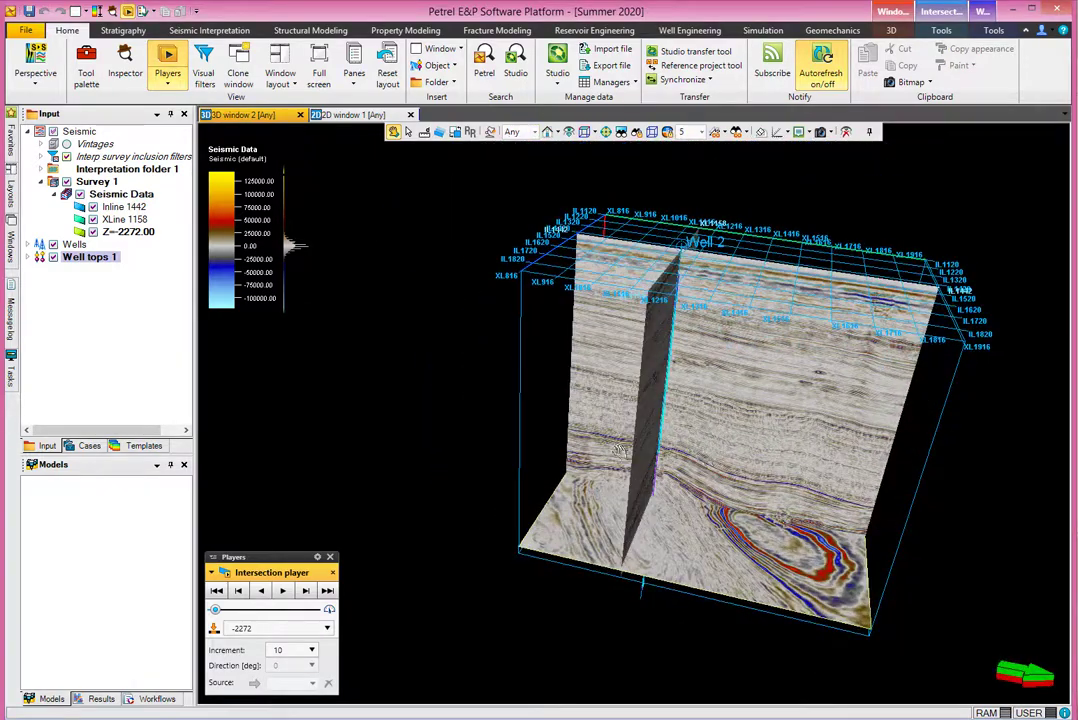